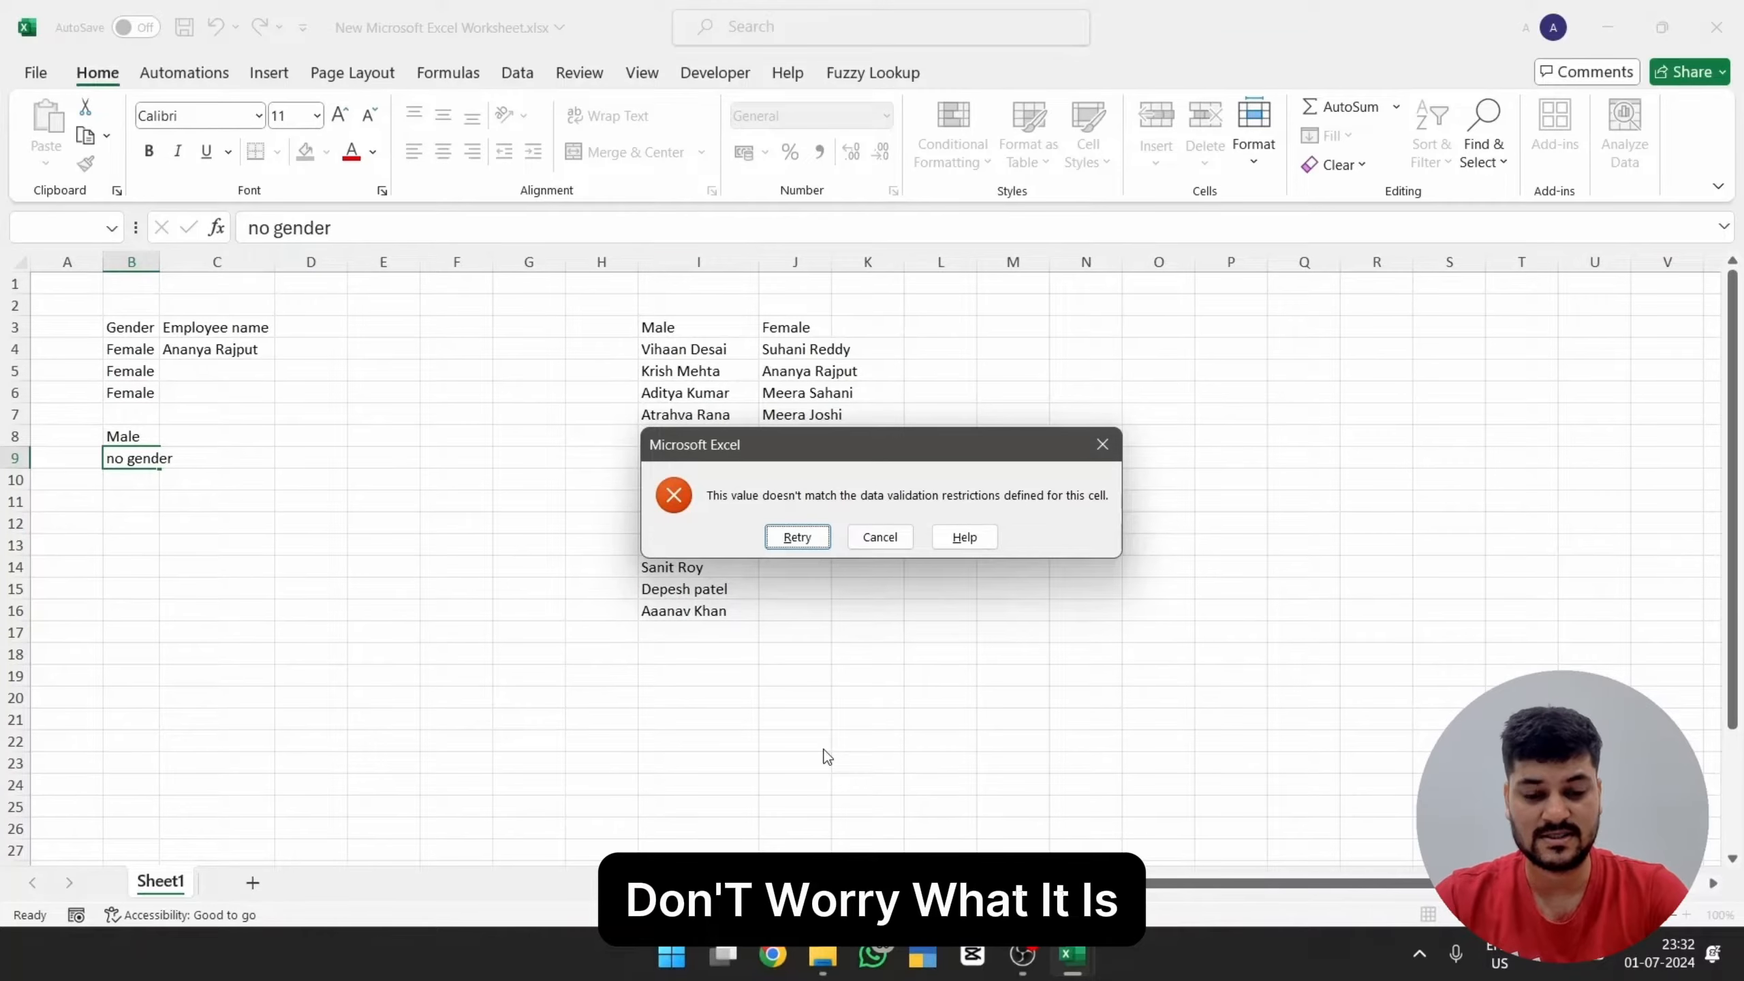
Step: Dismiss the data validation error and select the names under the Male header, I4:I16, to check the range's name
key(Escape)
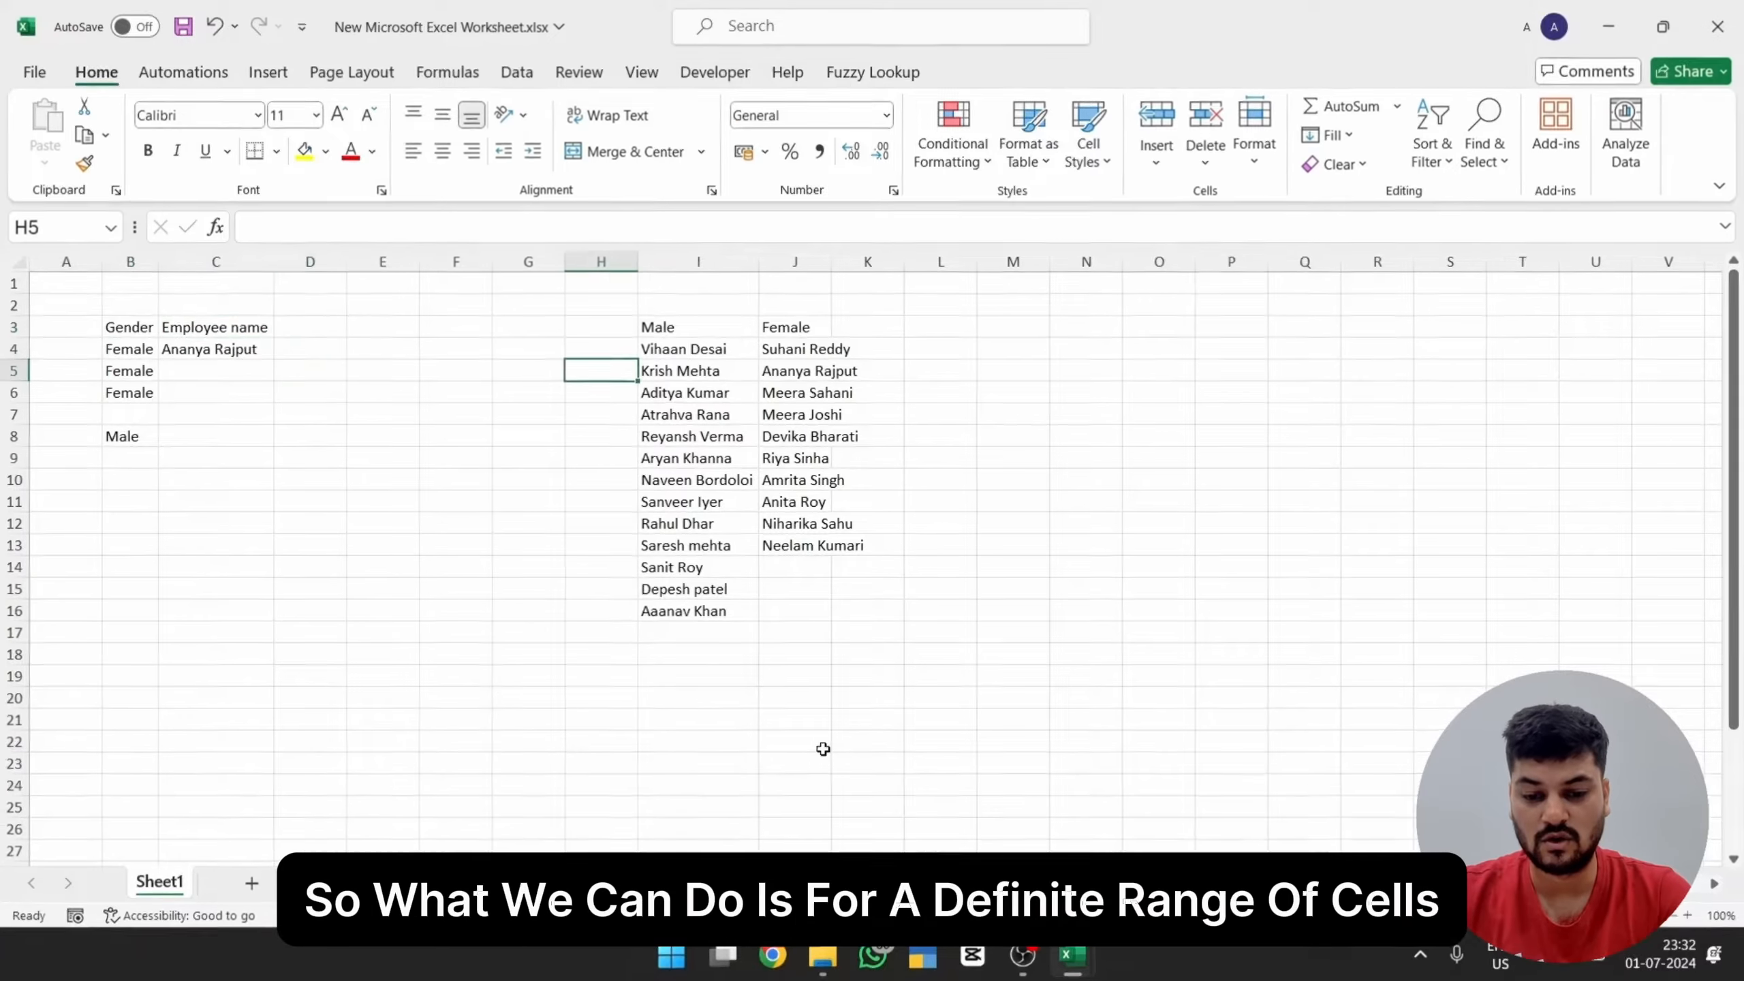
key(Down)
key(Down)
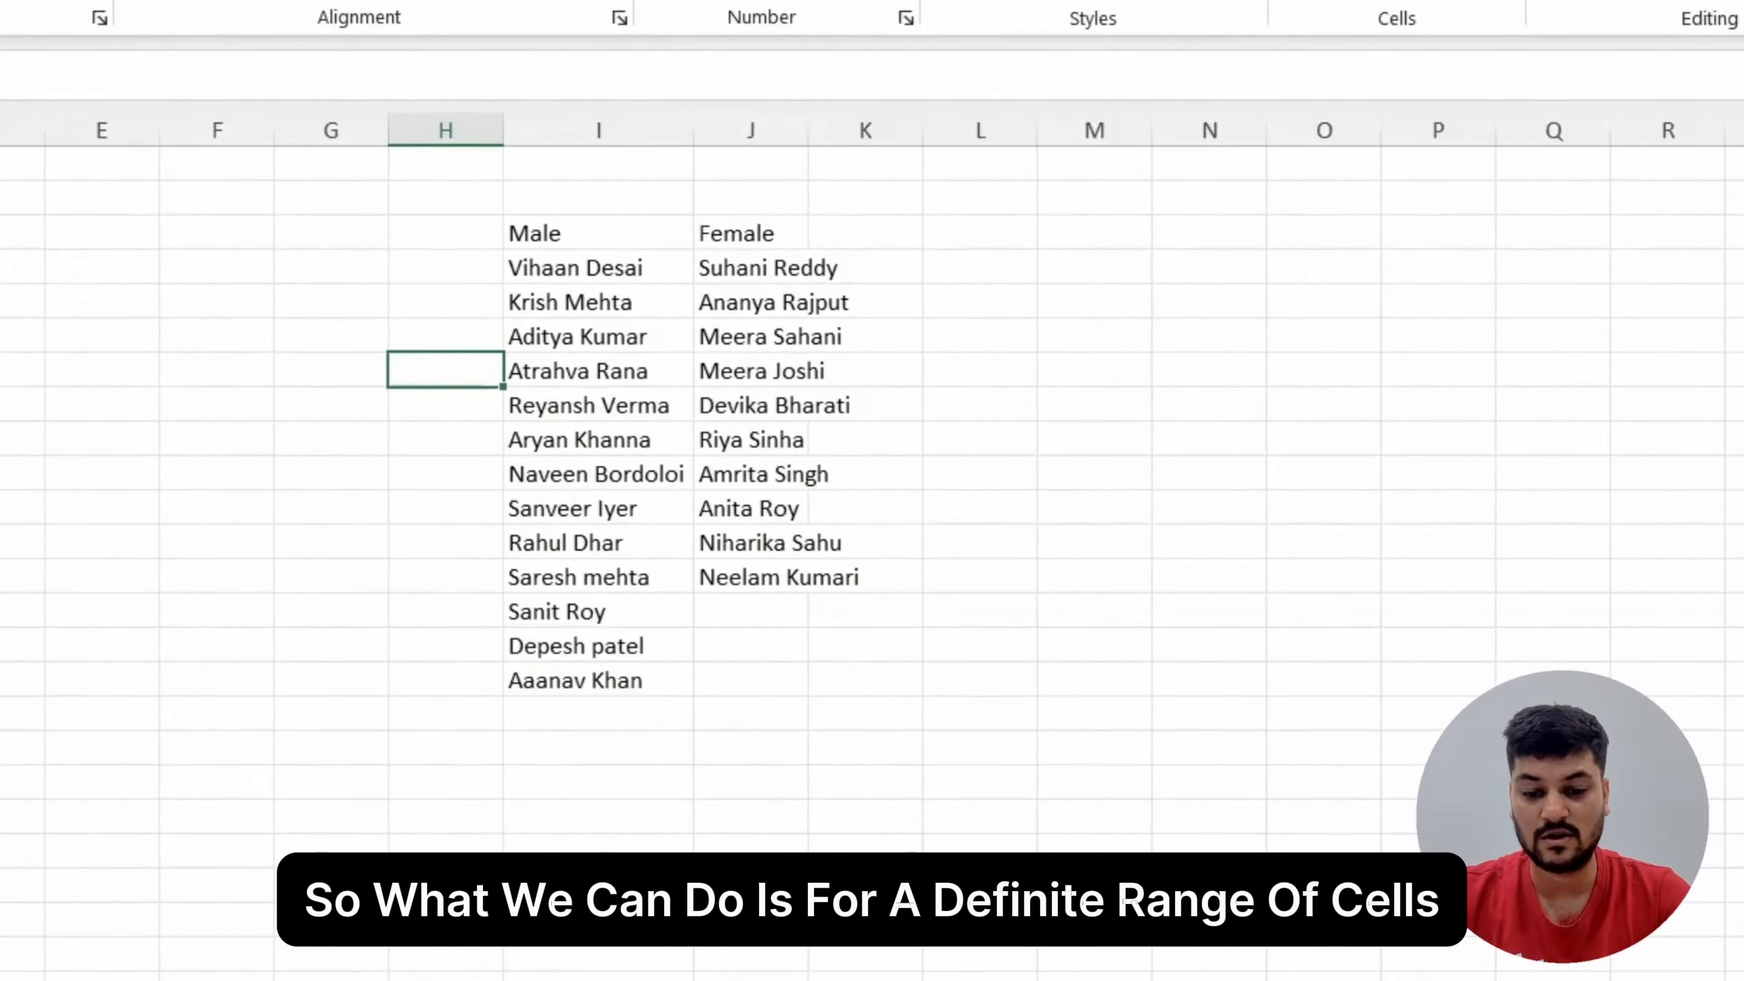
key(Up)
key(Up)
key(Right)
key(ctrl+shift+Down)
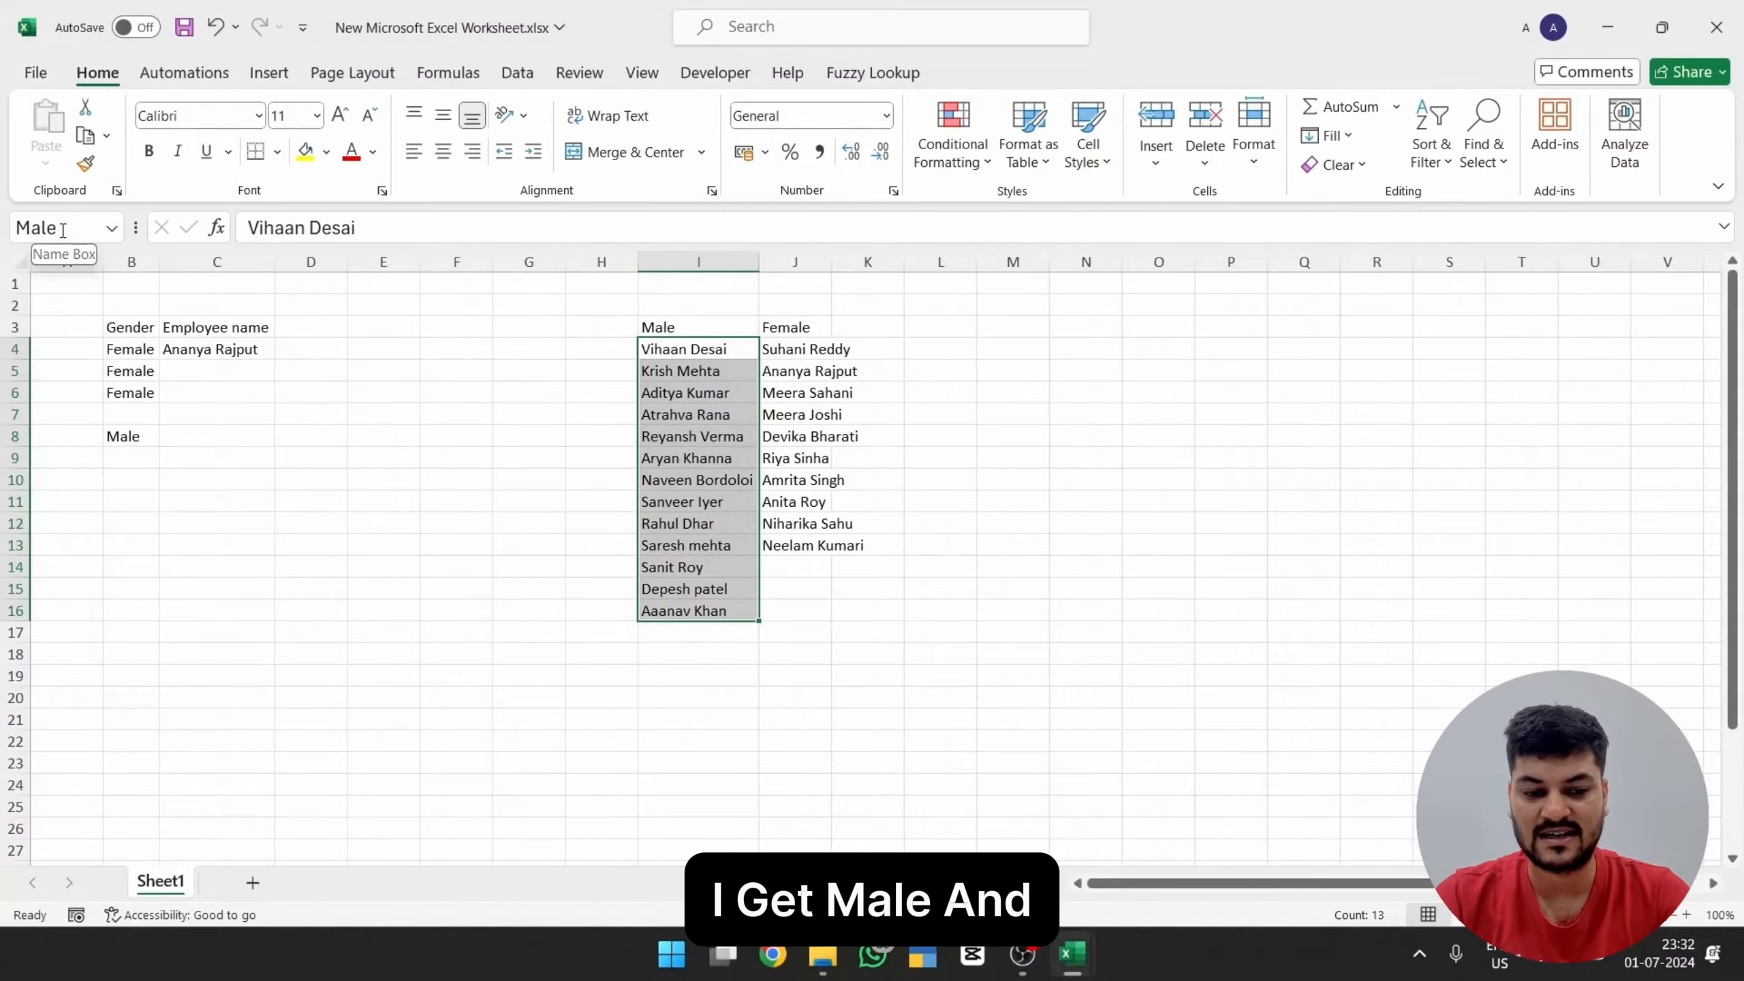
Step: Enter the named-range formula =Male in cell F11 to list the male employees
click(440, 499)
text(=male)
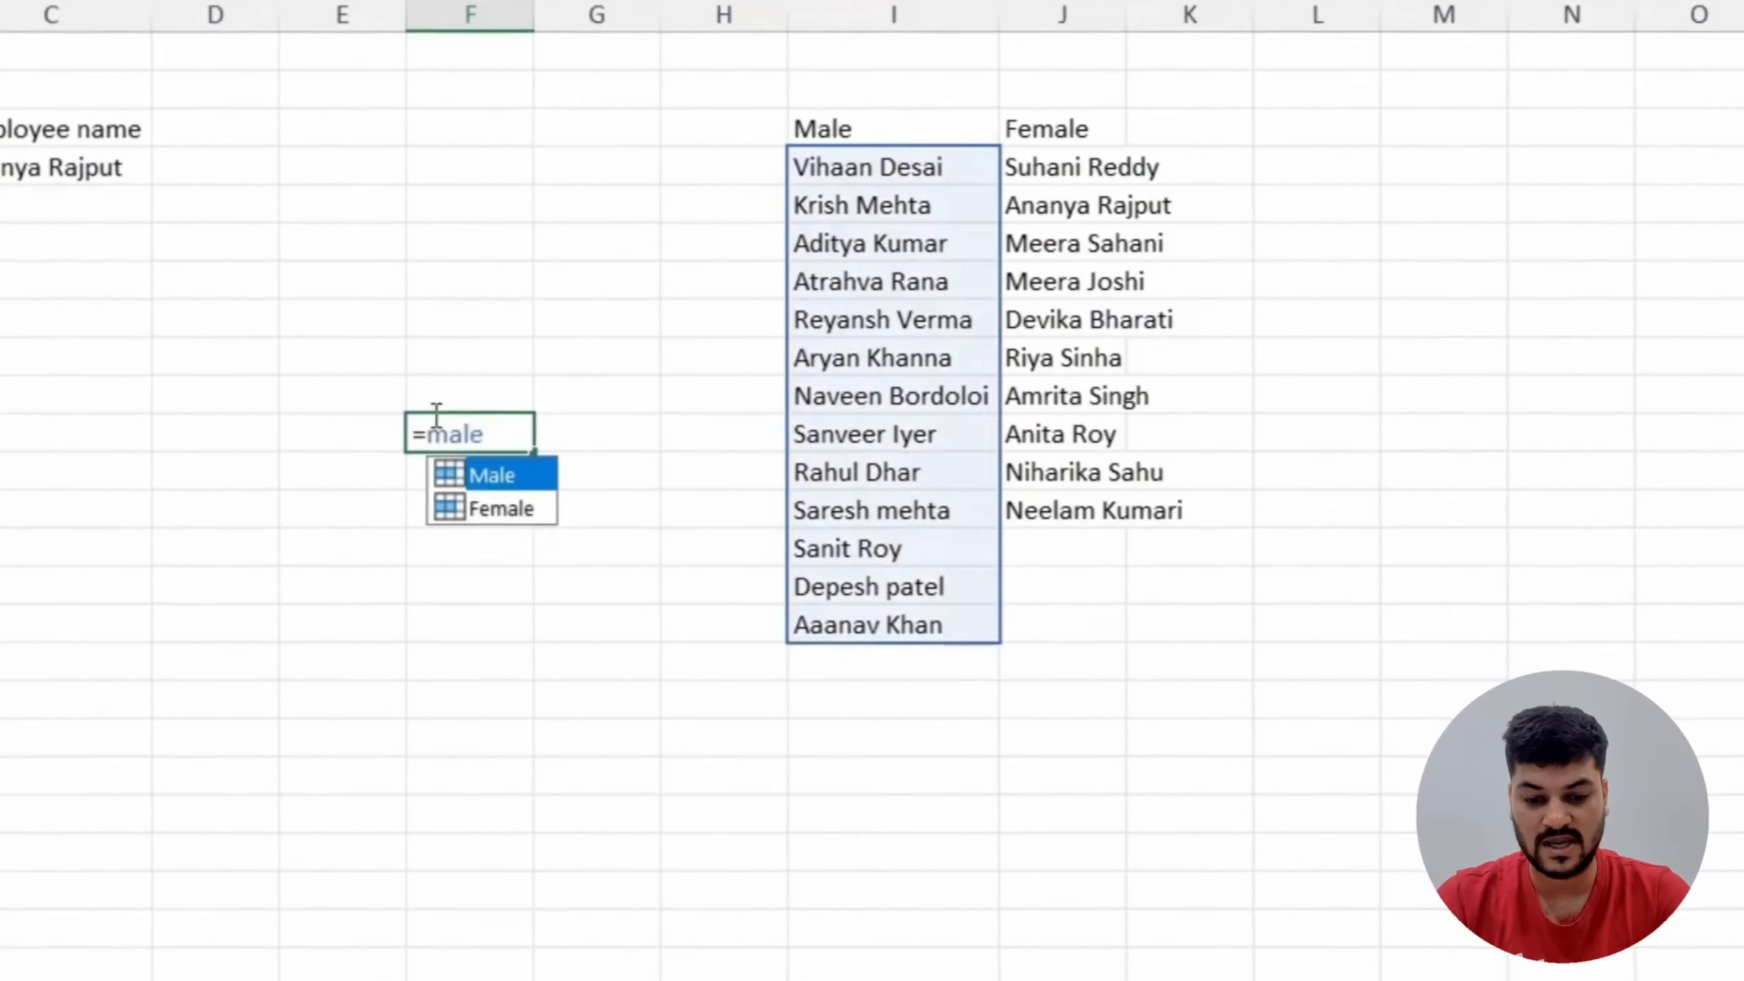
key(Tab)
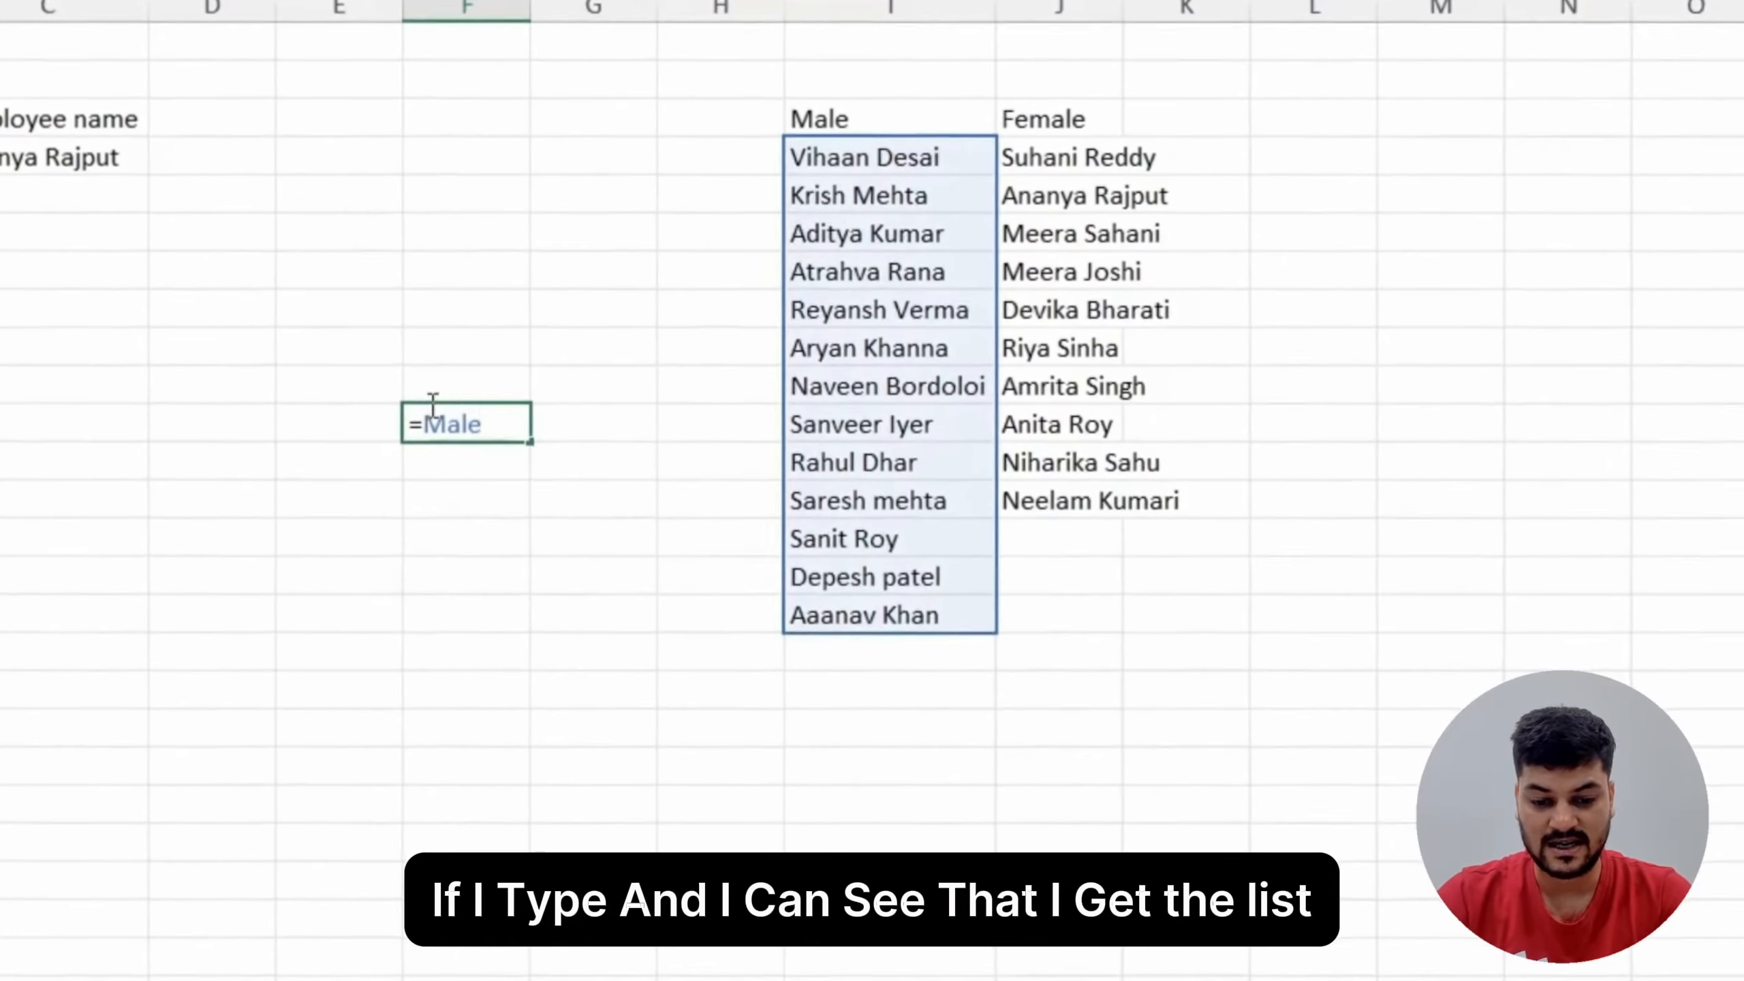
key(Tab)
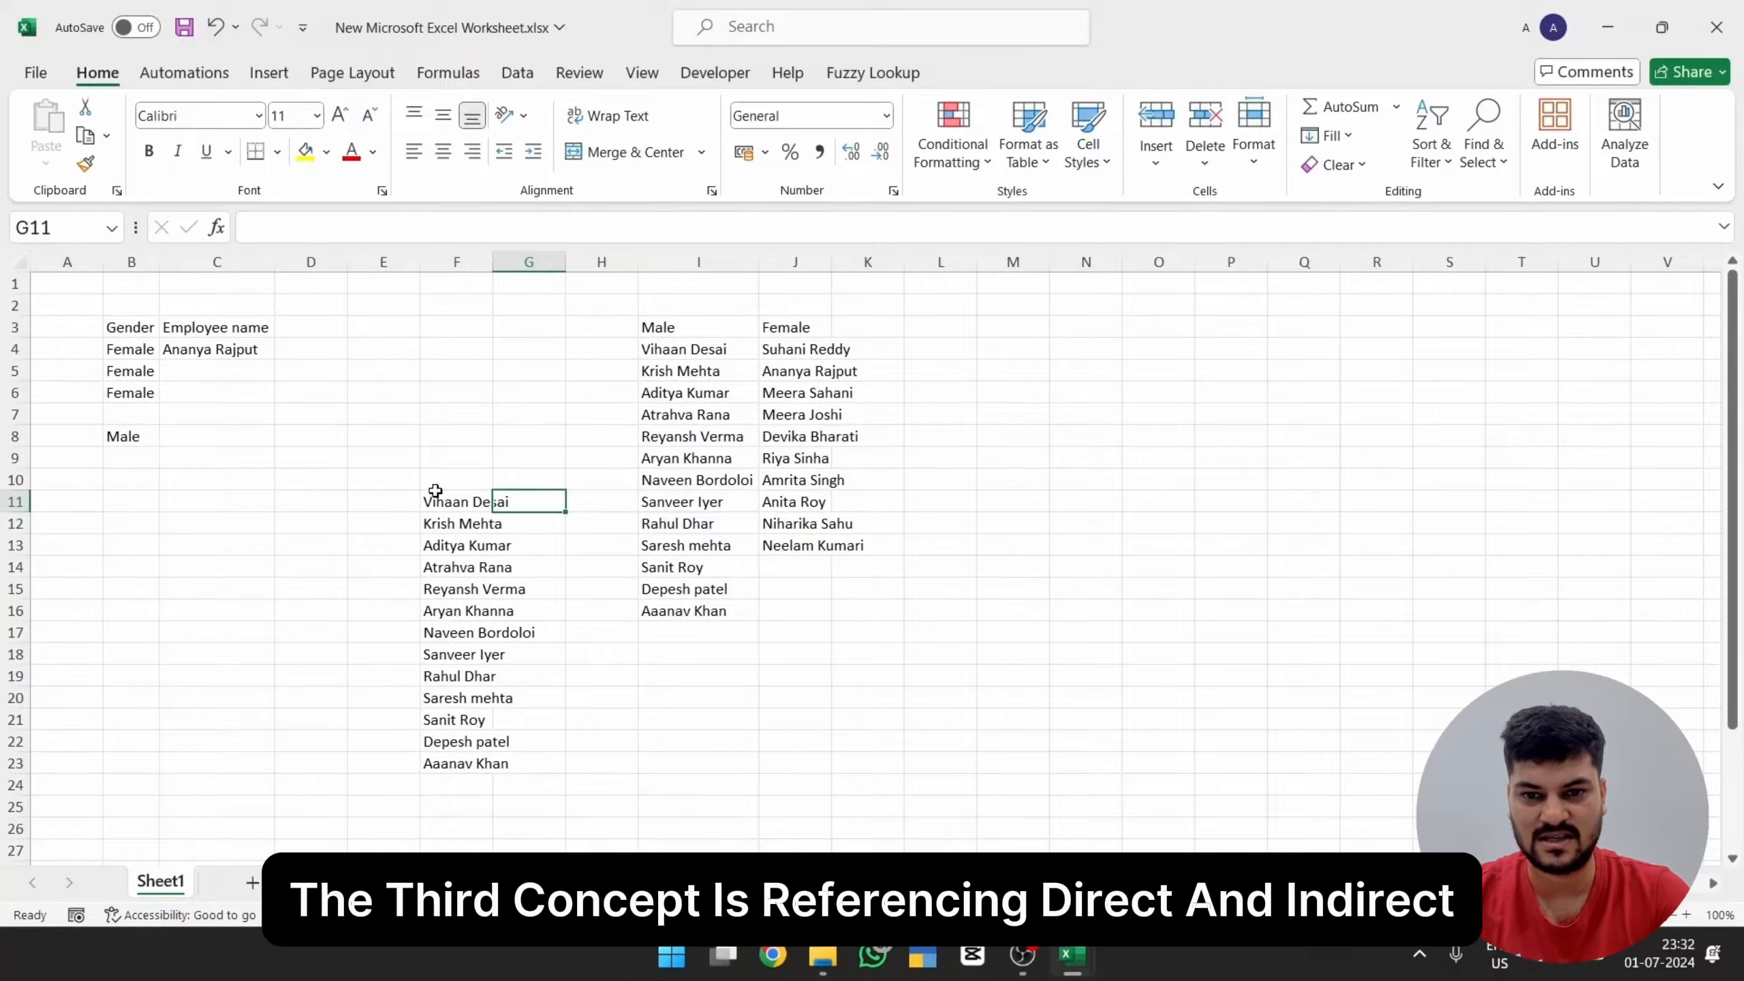
Step: Enter the direct reference =I3 in cell E7, pointing to the Male header
key(Up)
key(Up)
key(Up)
key(Up)
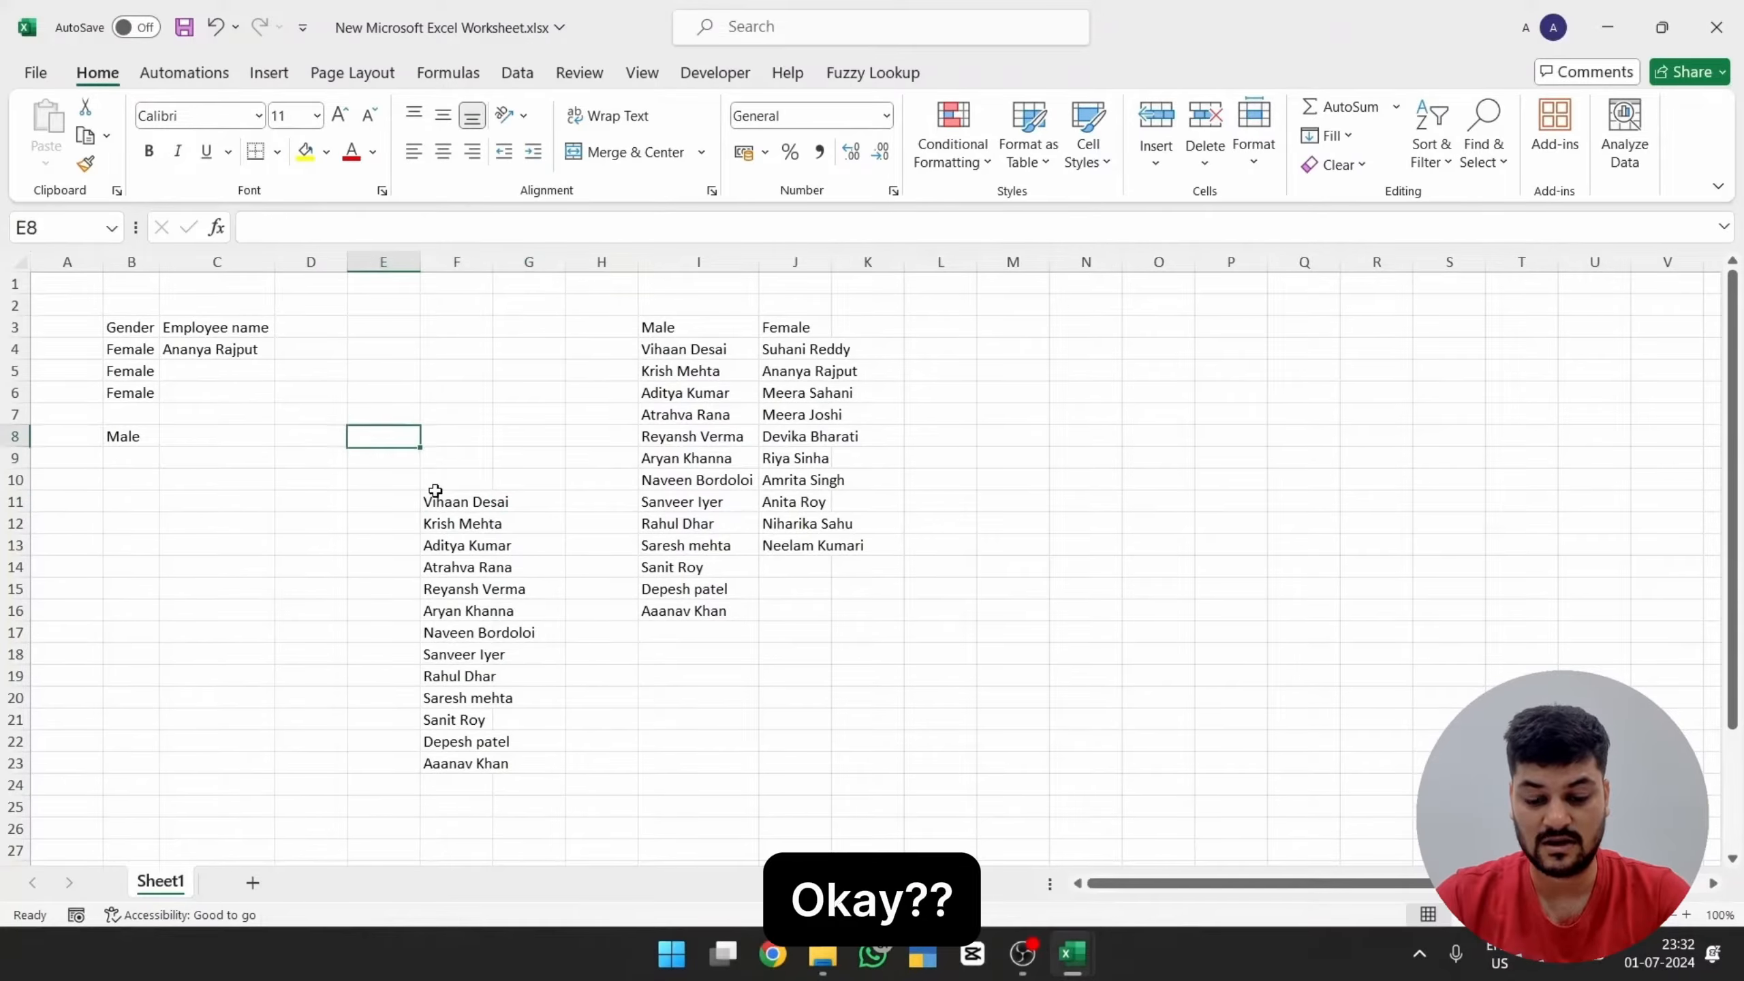
text(=)
key(Up)
key(Up)
key(Right)
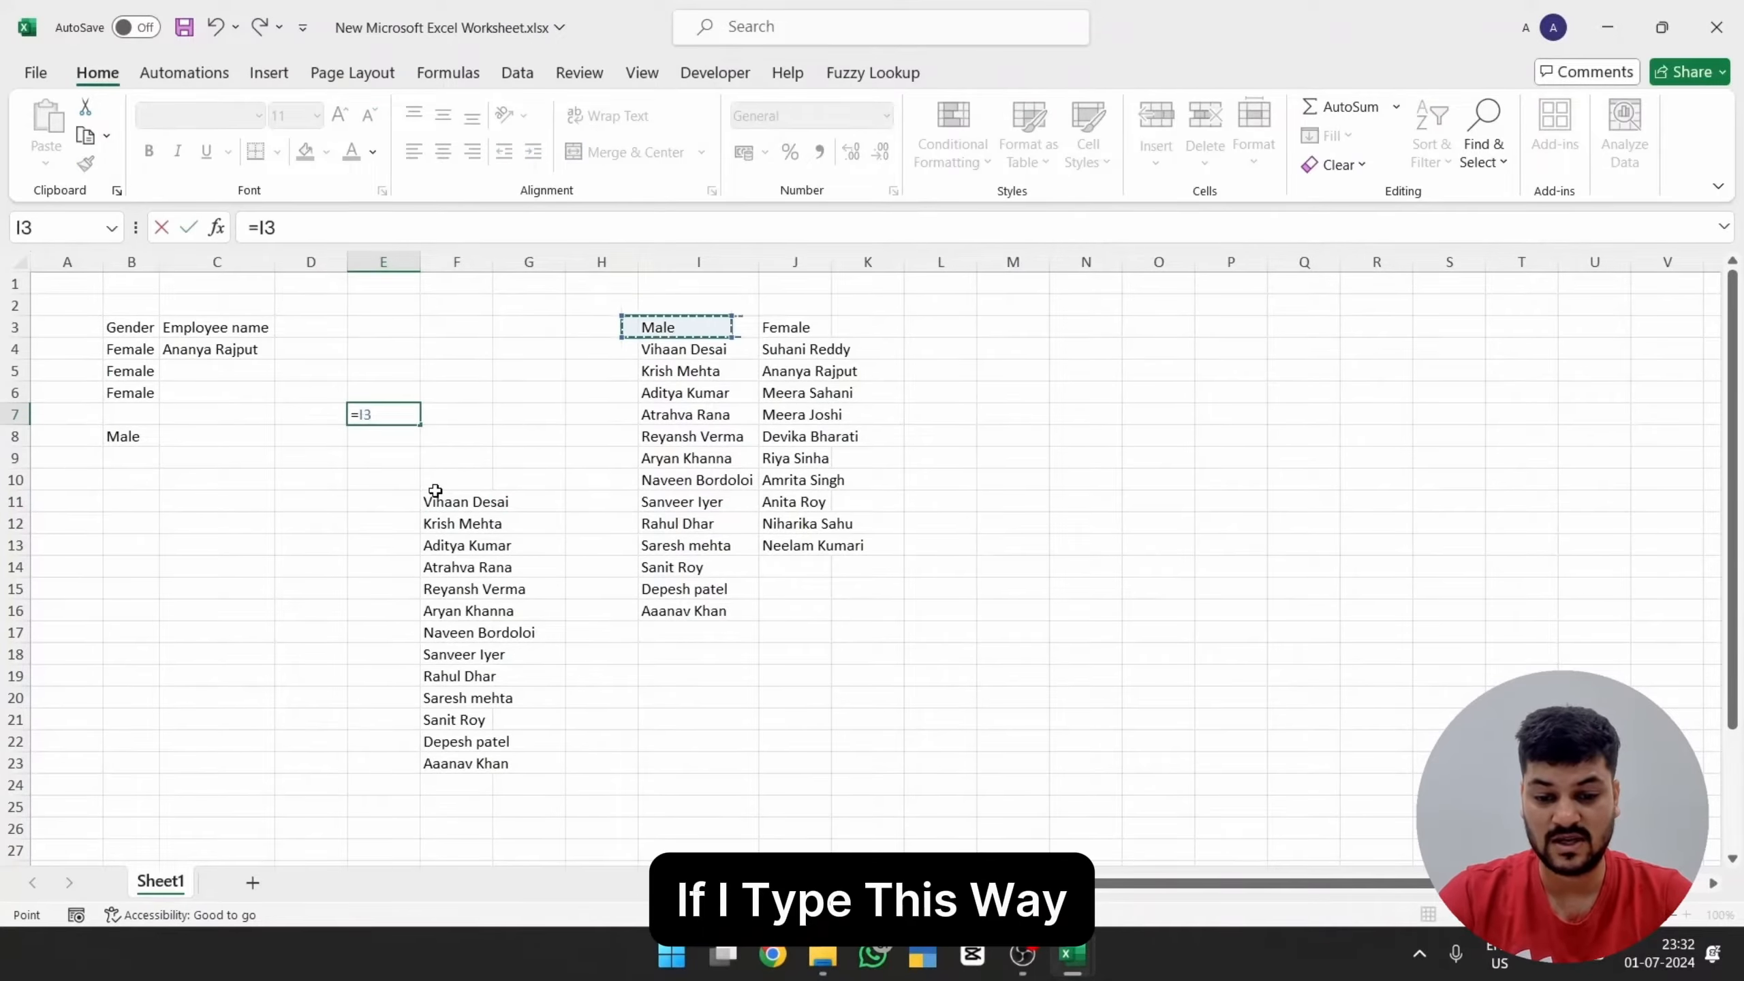
key(Return)
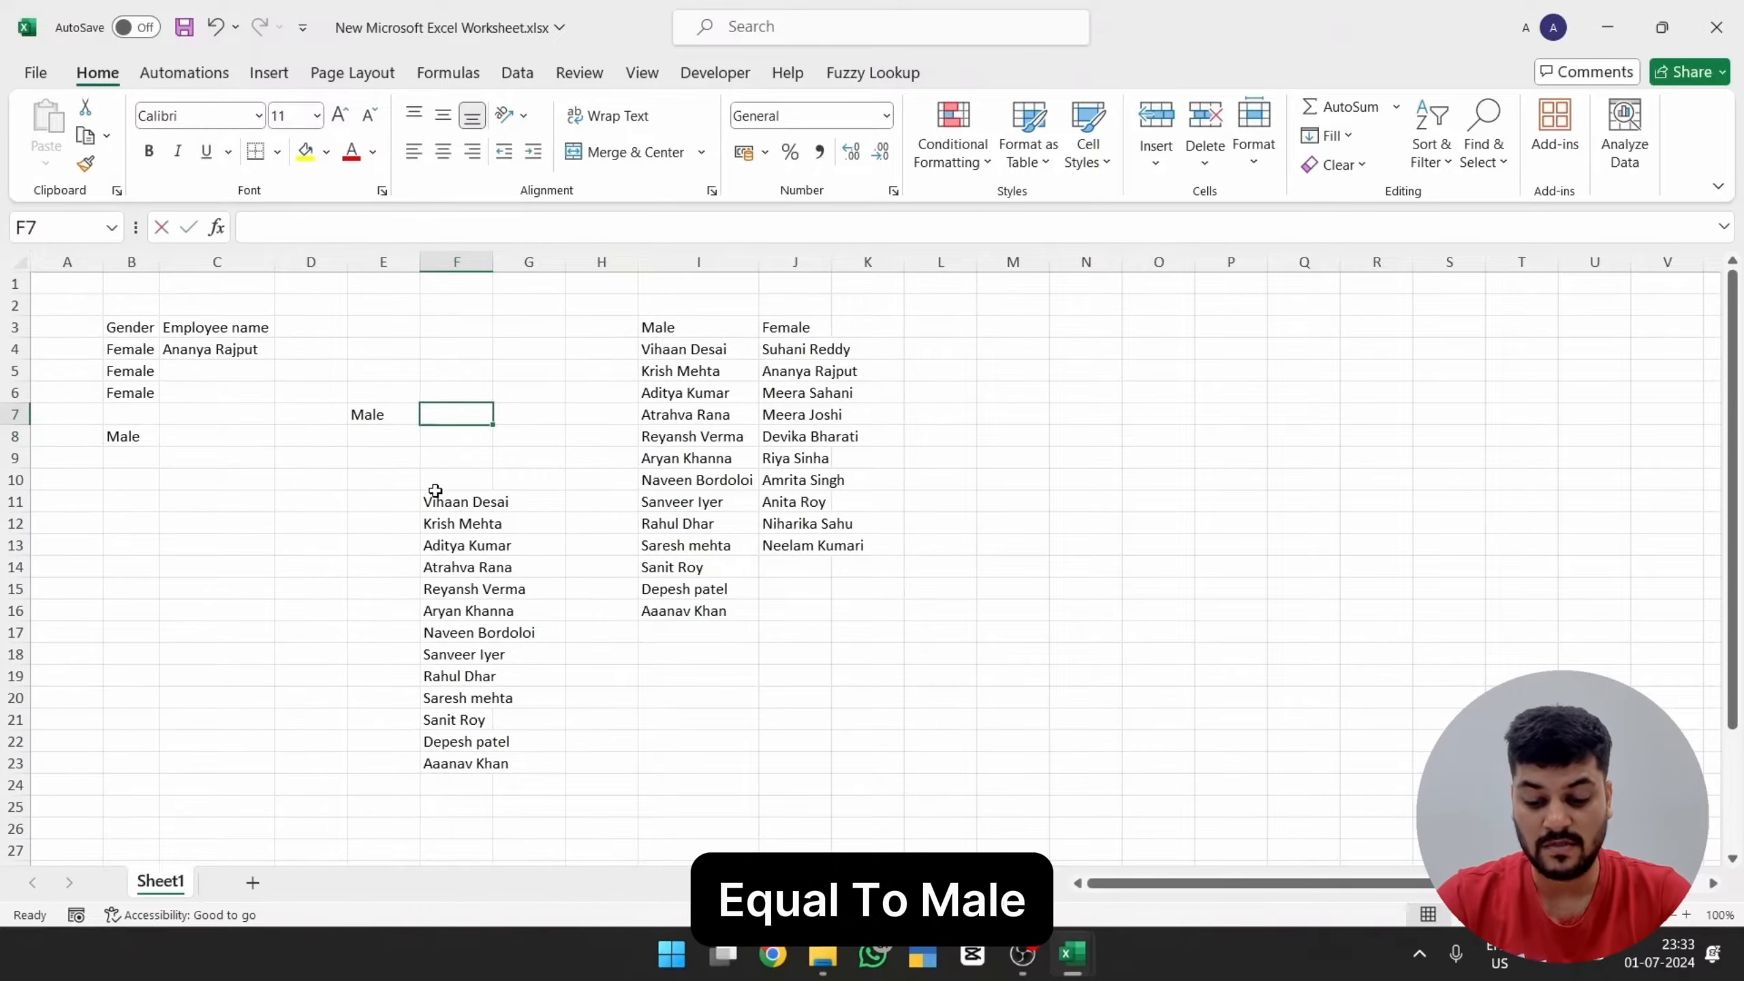
Step: Enter =Male in cell F7 and clear the earlier list starting at F11 to make room for it
text(=Male)
key(Tab)
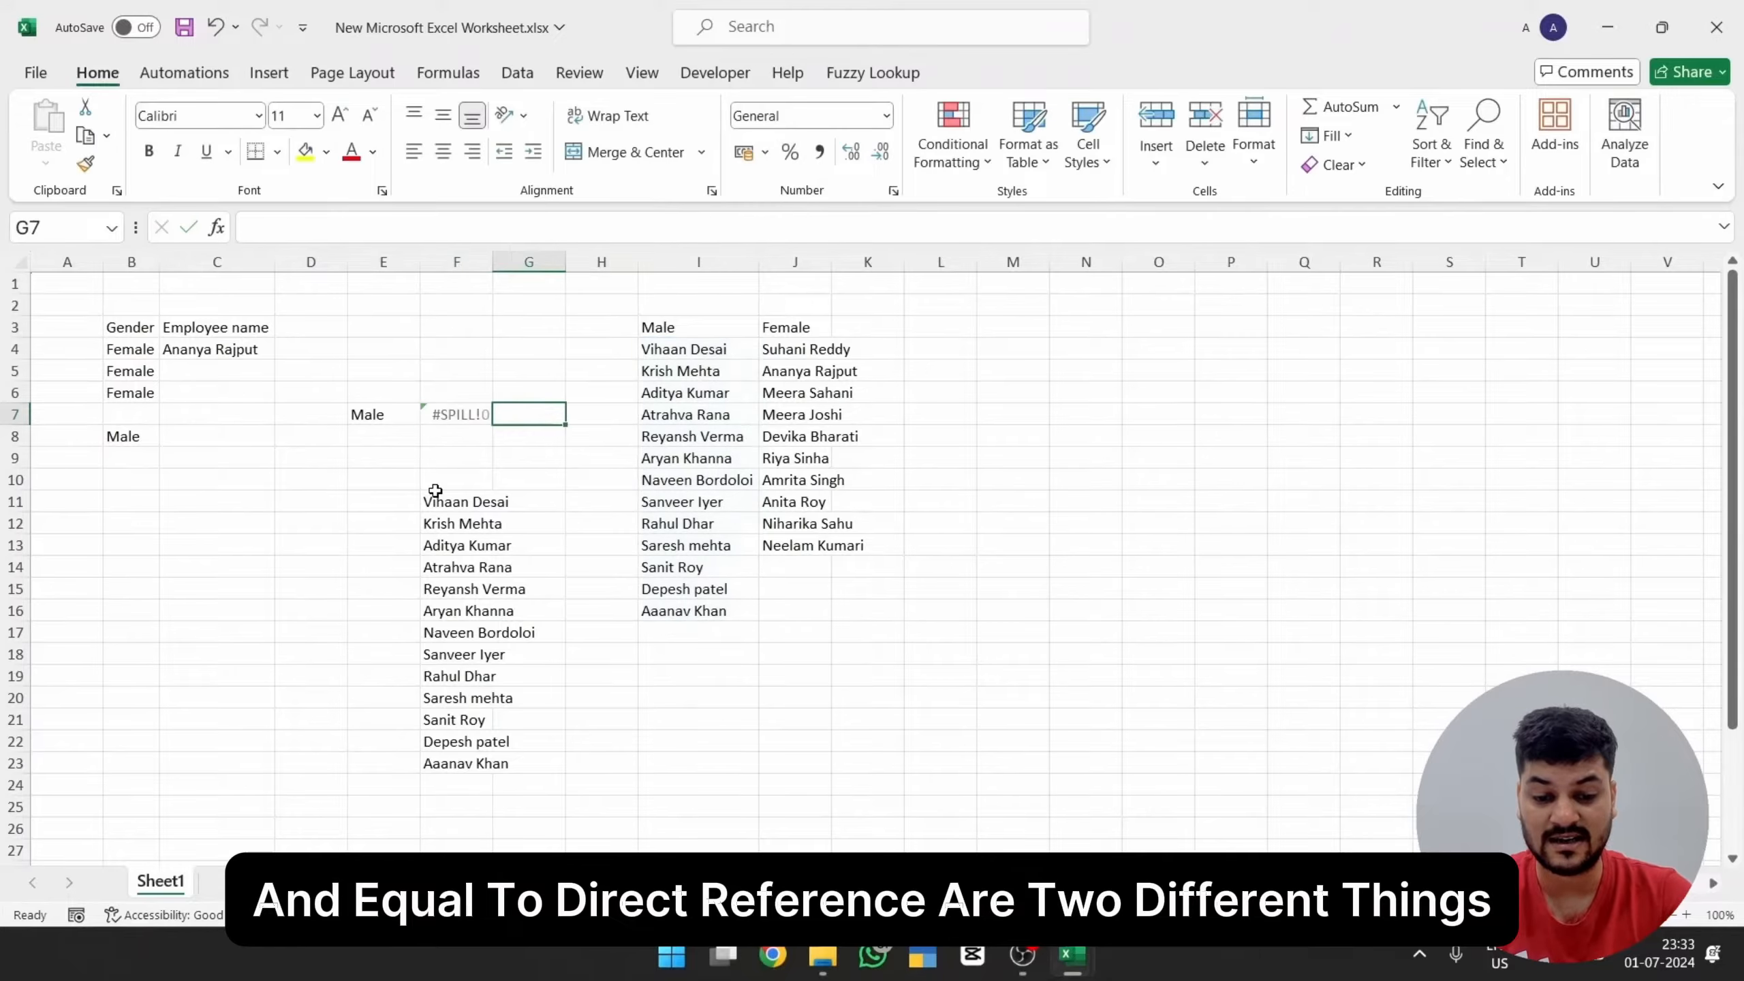
key(ctrl+shift+Down)
key(Delete)
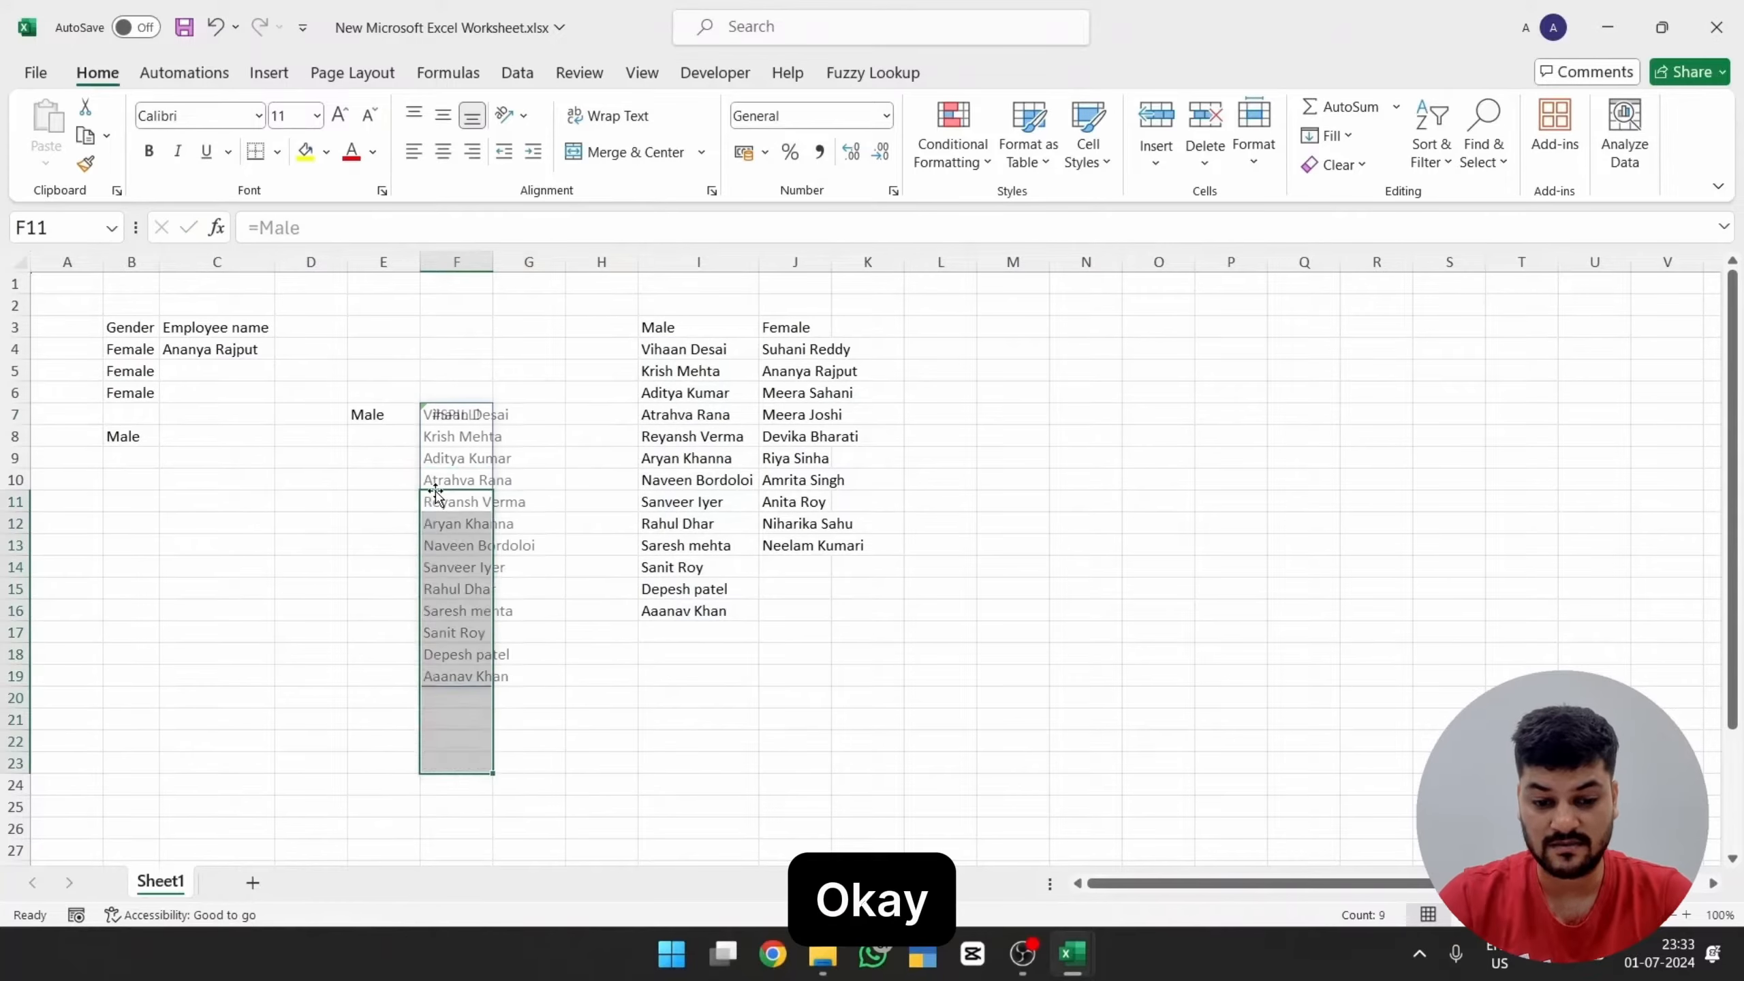
key(Up)
key(Up)
key(Up)
key(ctrl+Up)
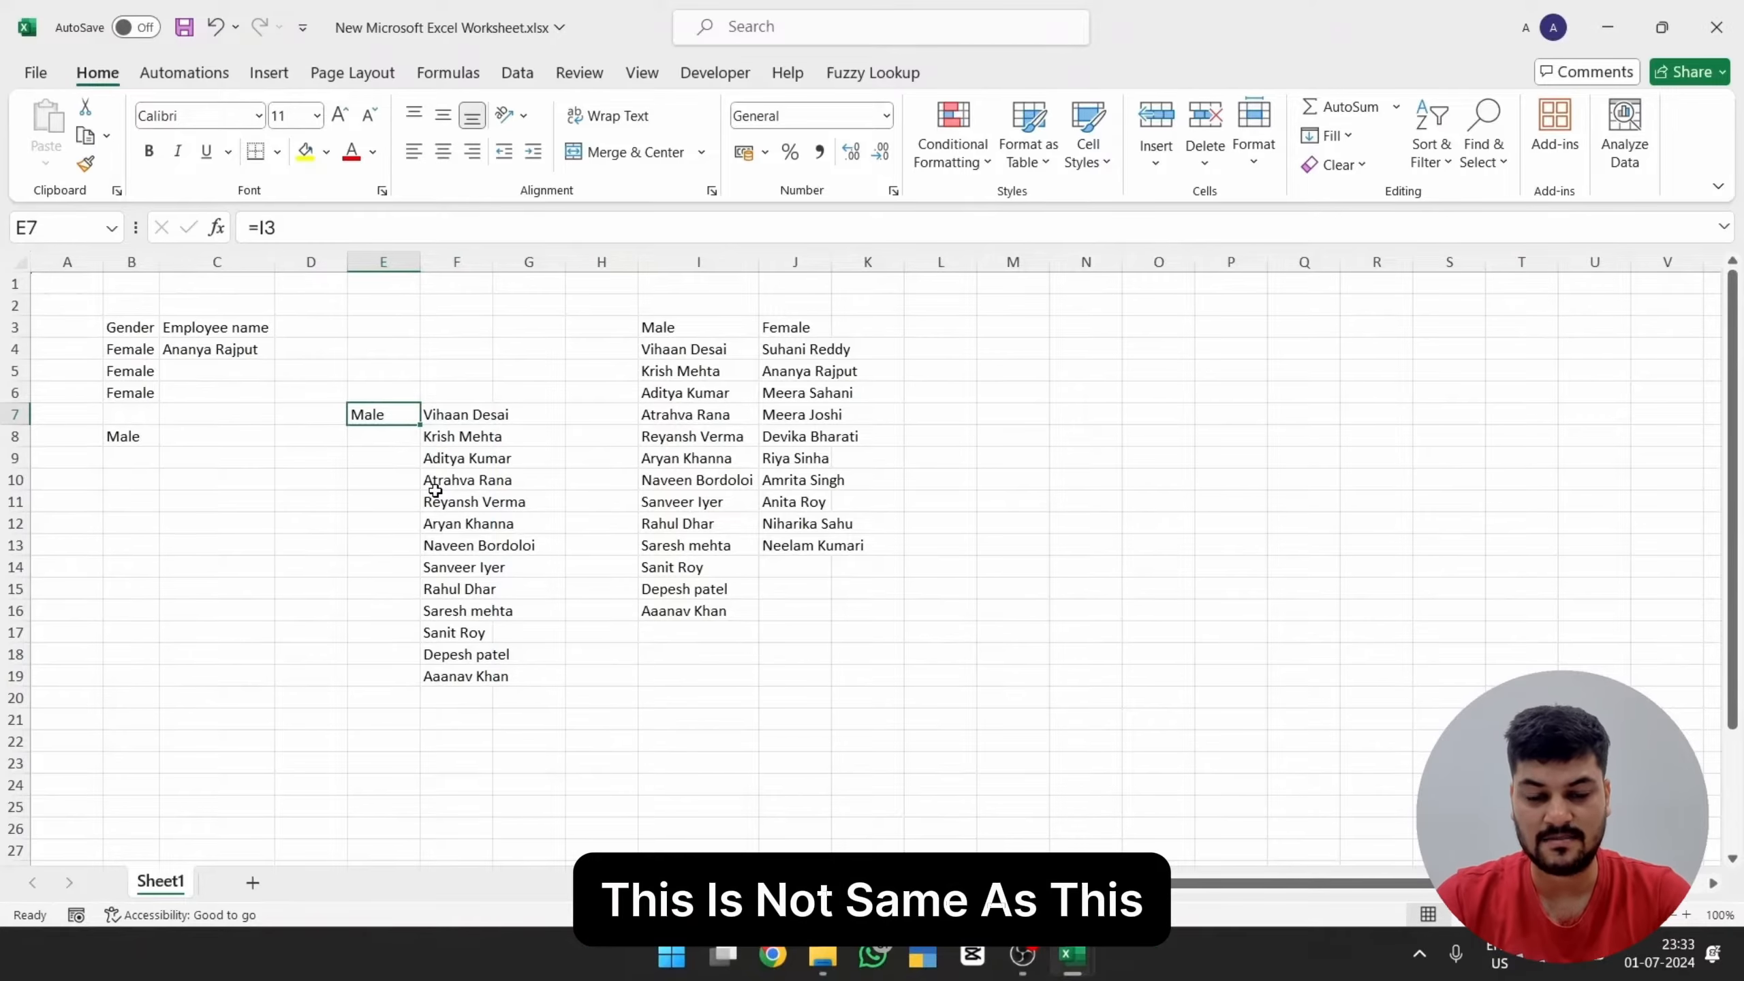
key(Left)
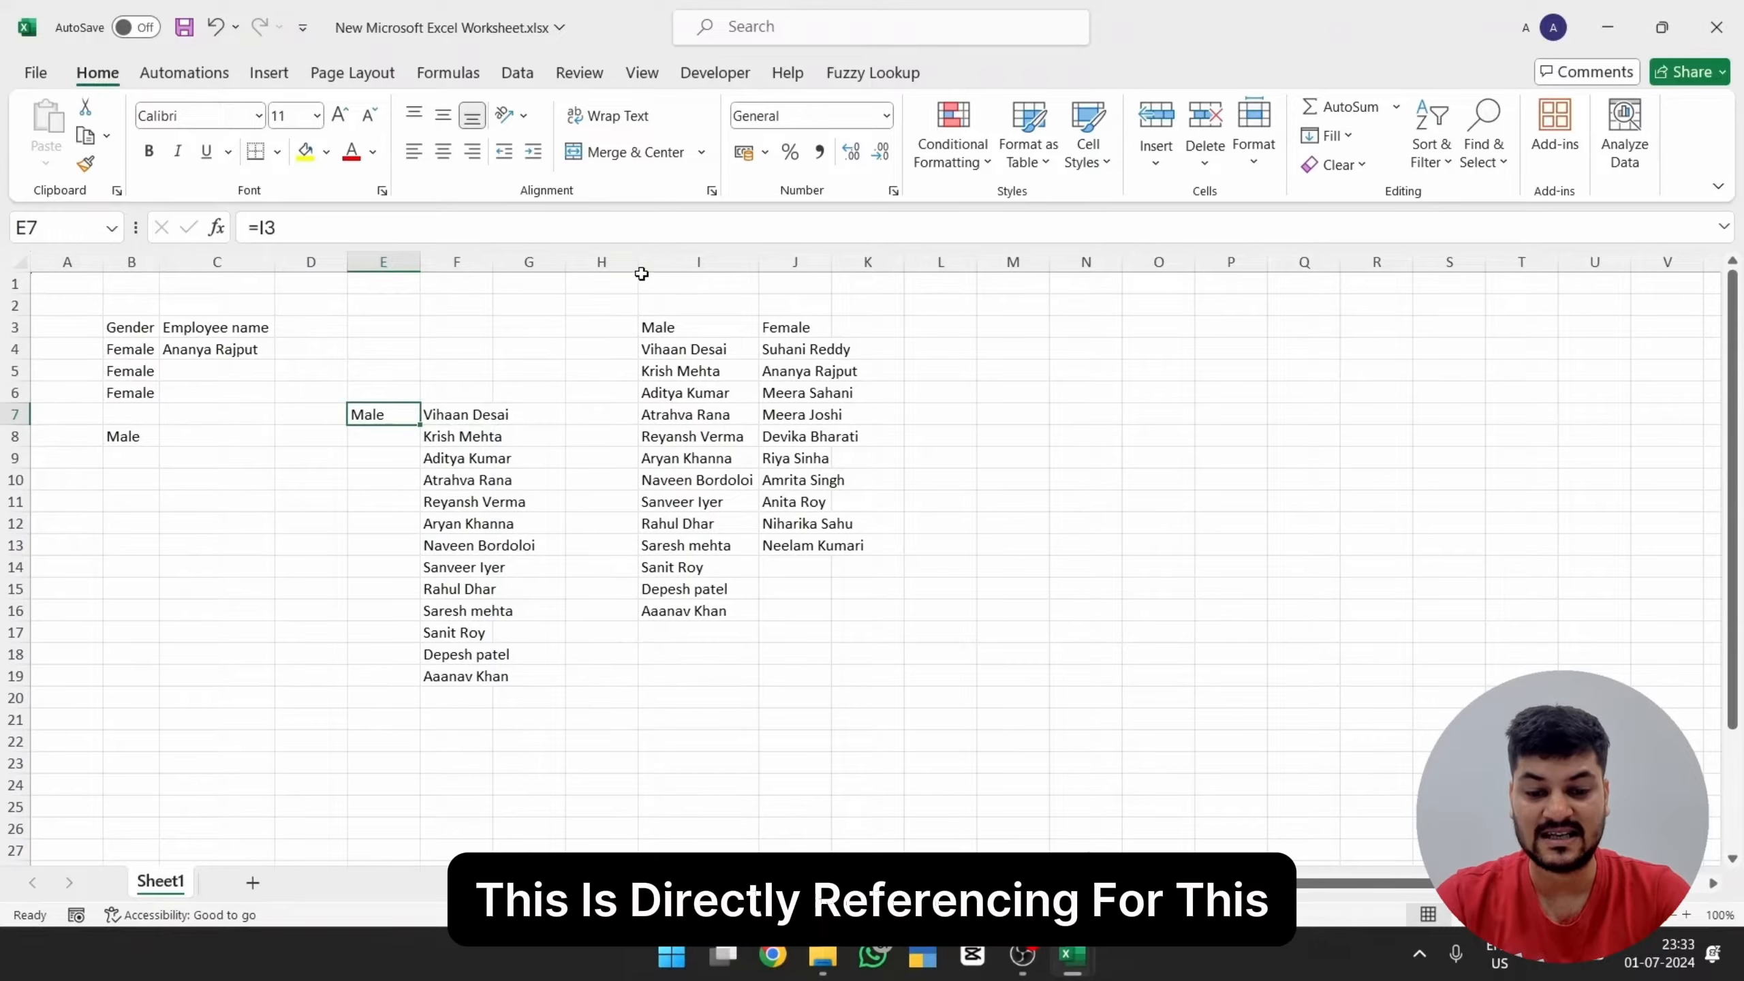
Step: Append "skjd" to the Male header in I3 to test the direct reference, and undo the edit
double_click(693, 324)
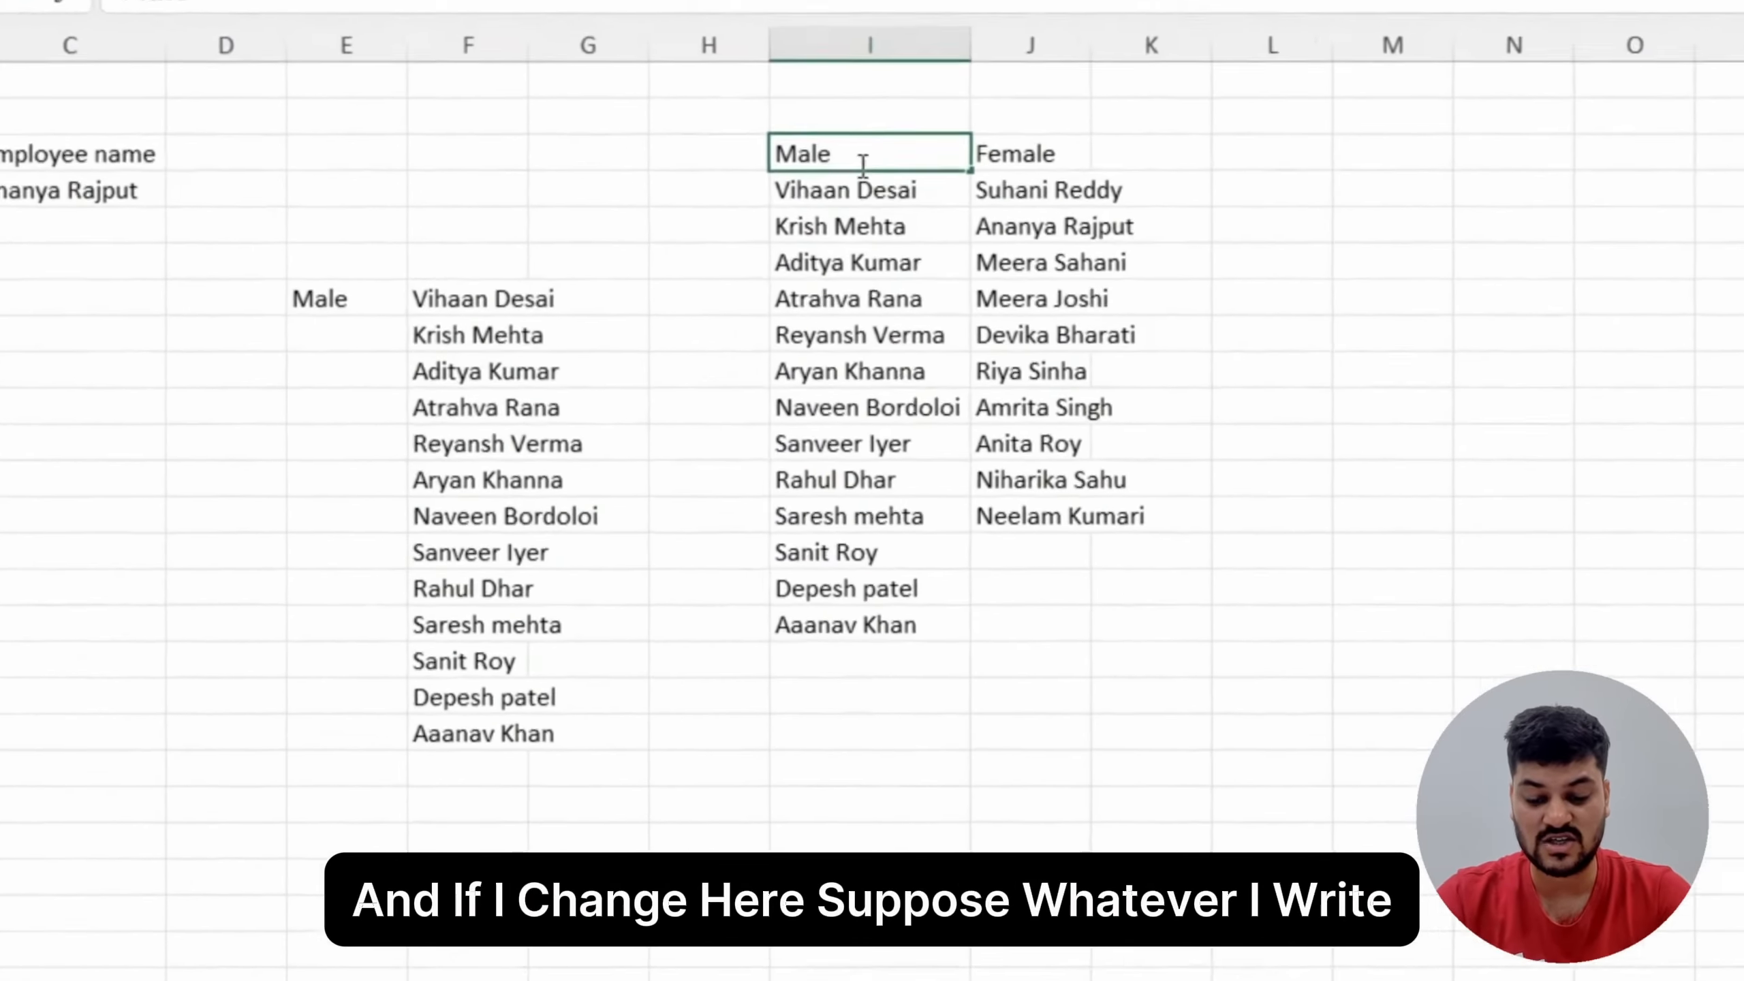
text(skid)
key(Return)
key(Left)
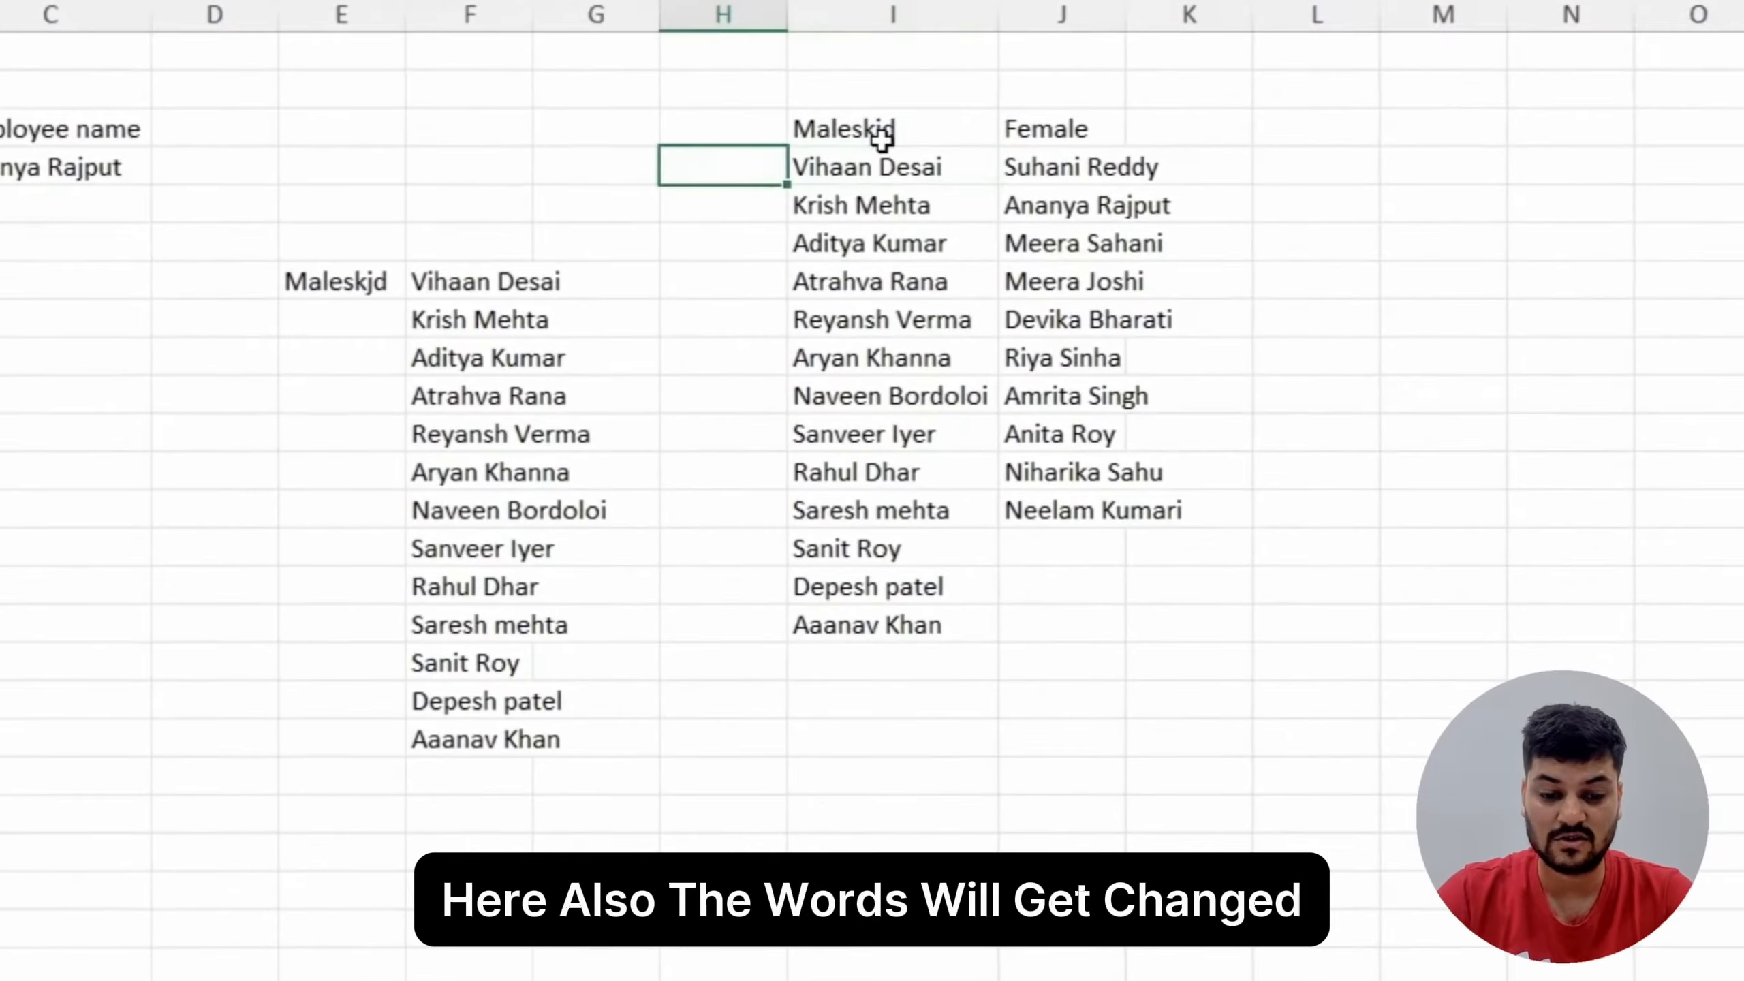
key(ctrl+z)
key(Down)
key(Left)
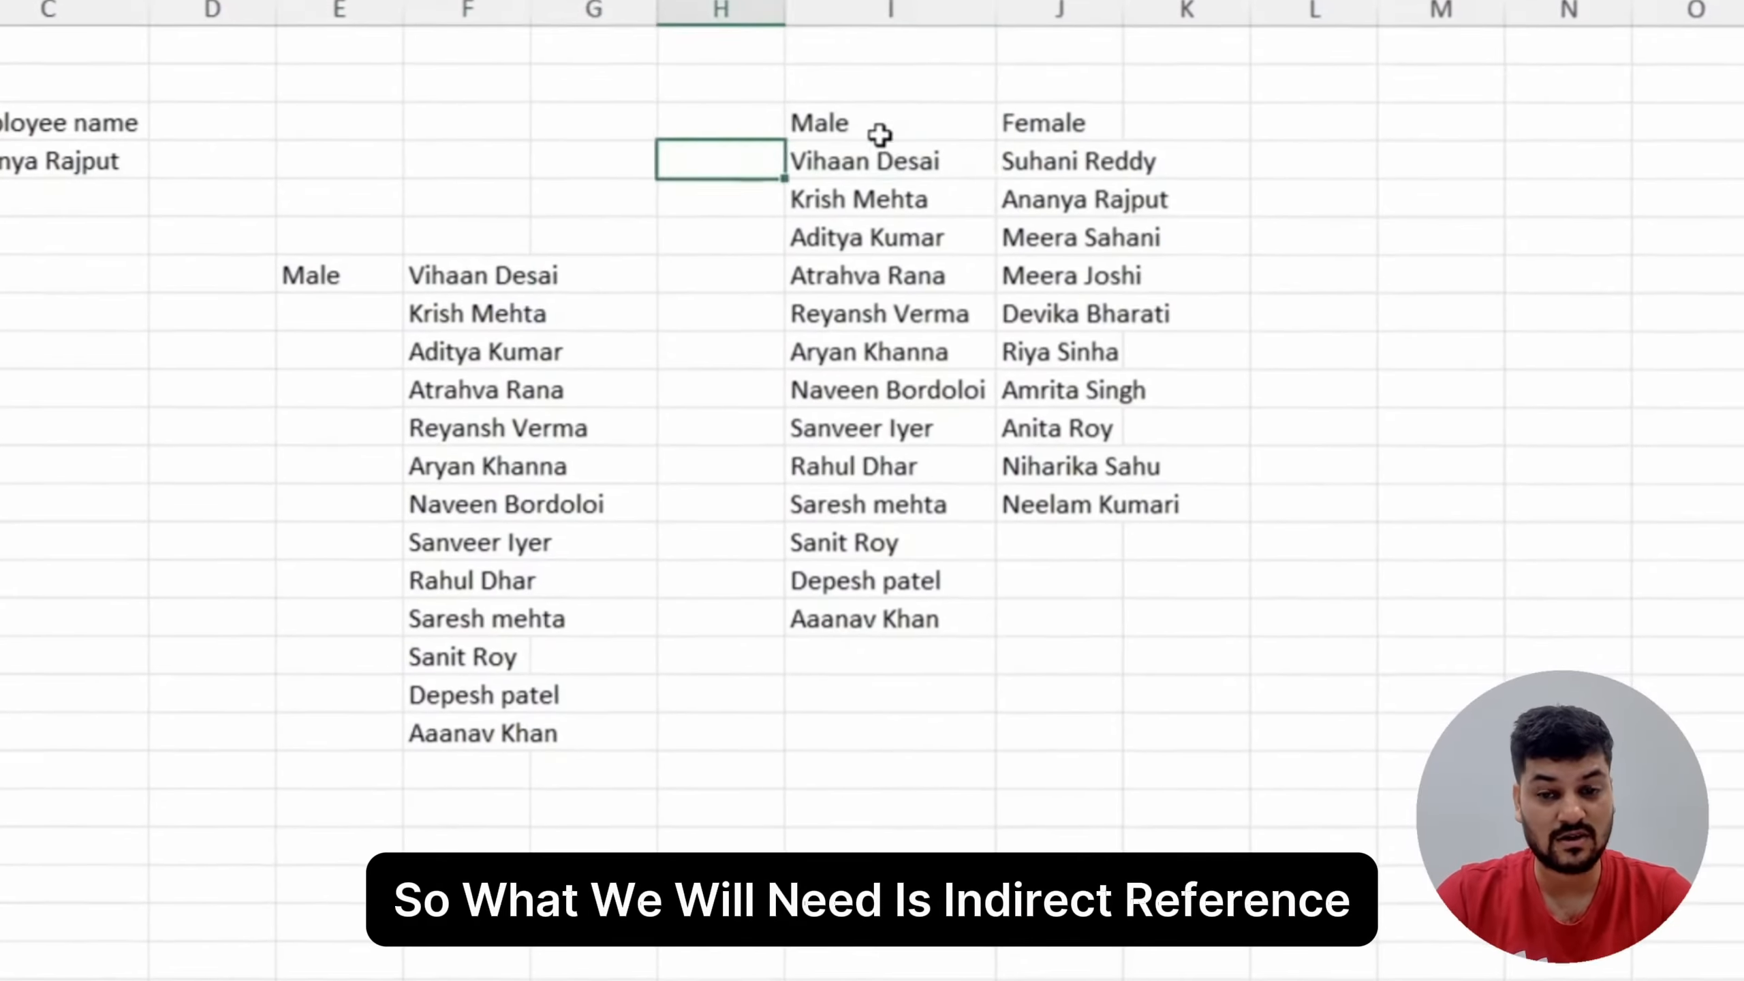
Step: Replace the direct reference in E7 with an INDIRECT formula pointing to I3, accepting the suggested correction =INDIRECT(I3)
key(Left)
key(Down)
key(Down)
key(Down)
key(Down)
key(Left)
key(Left)
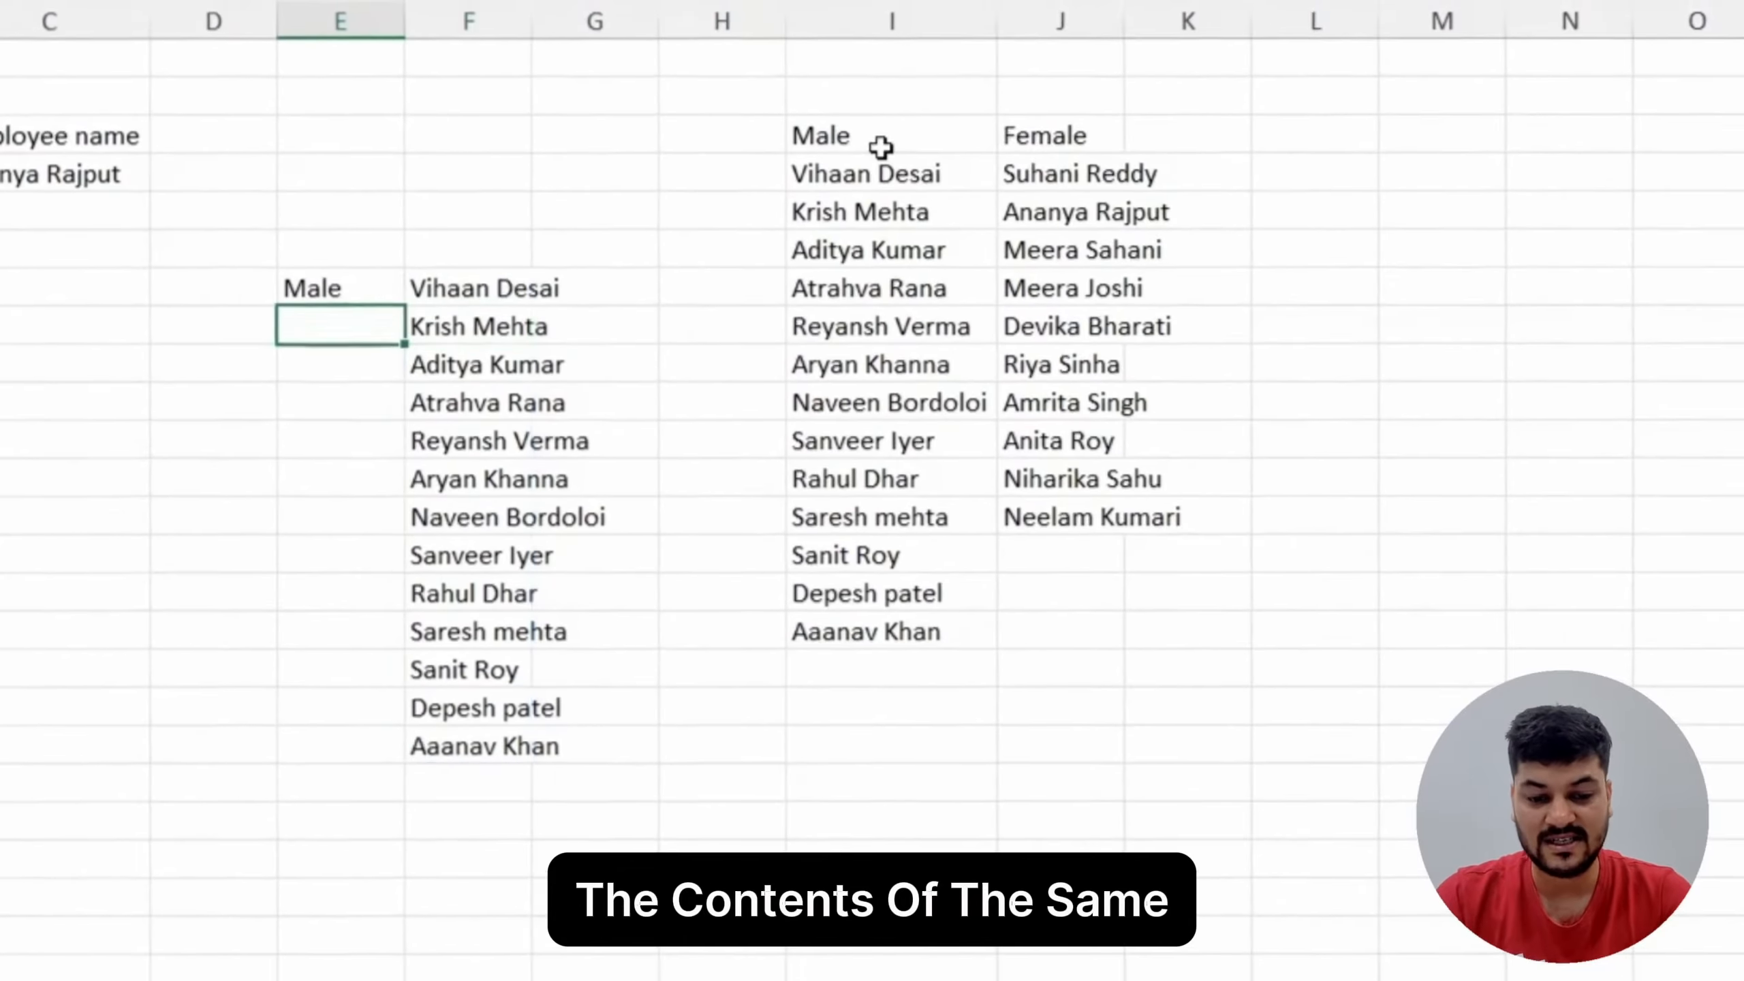
key(Up)
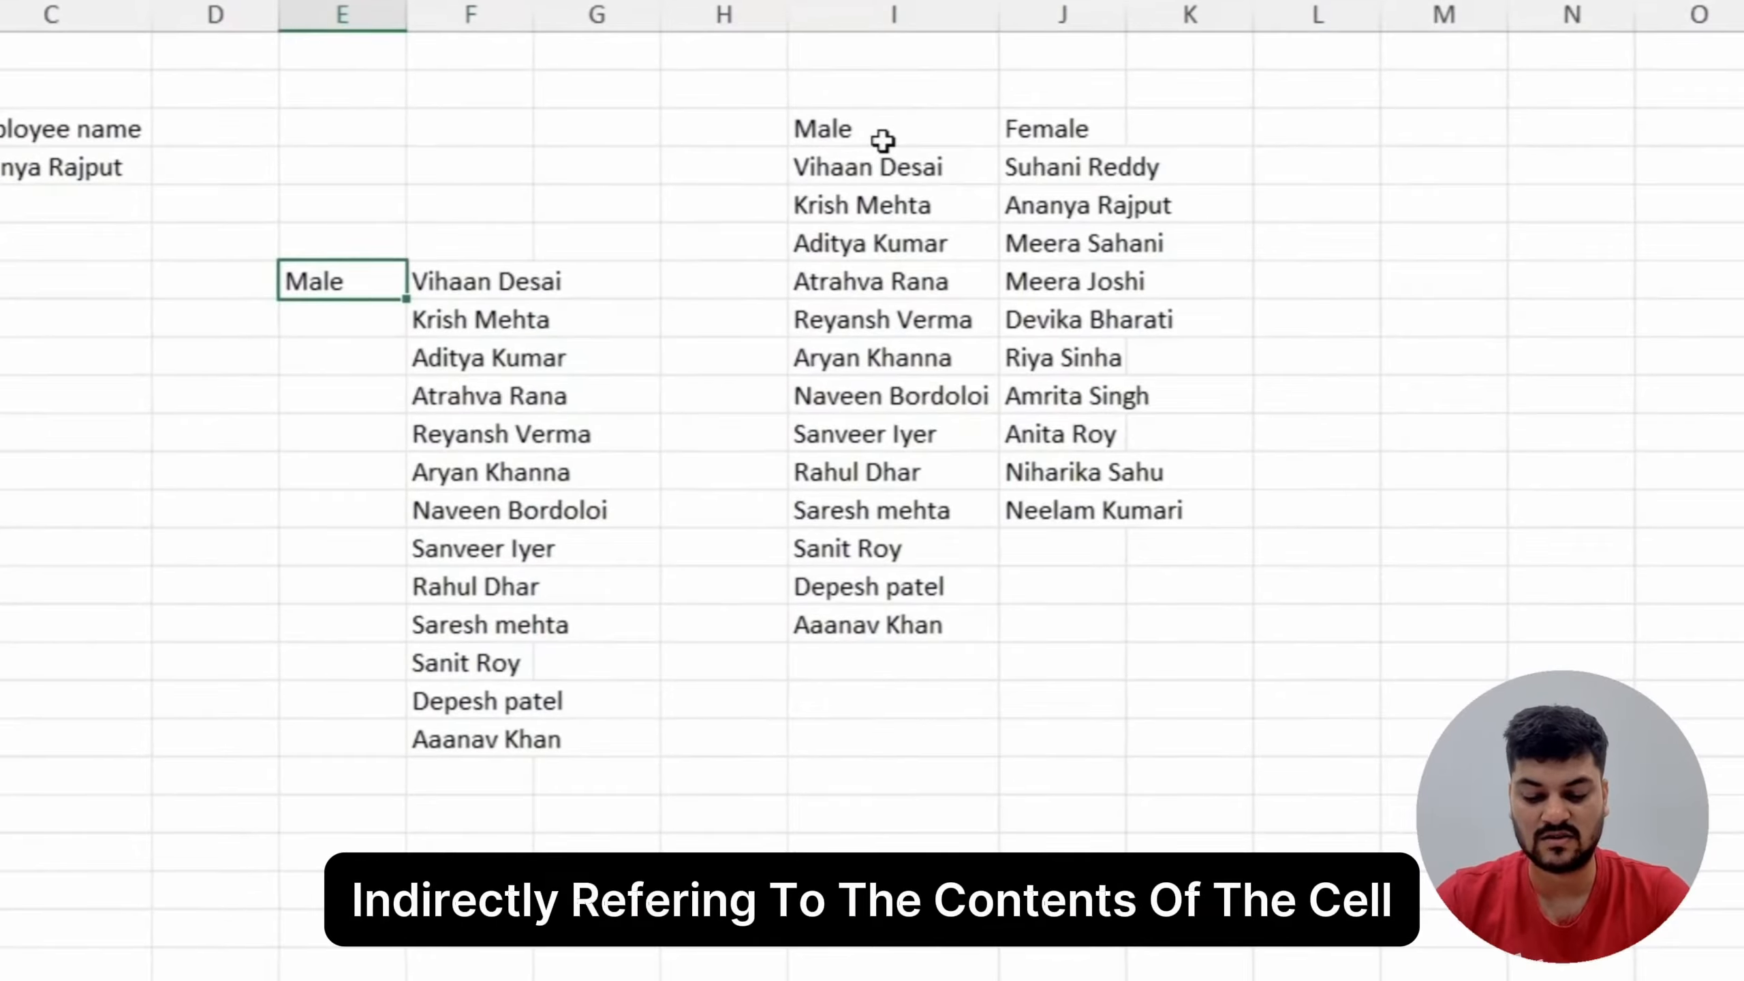
text(=)
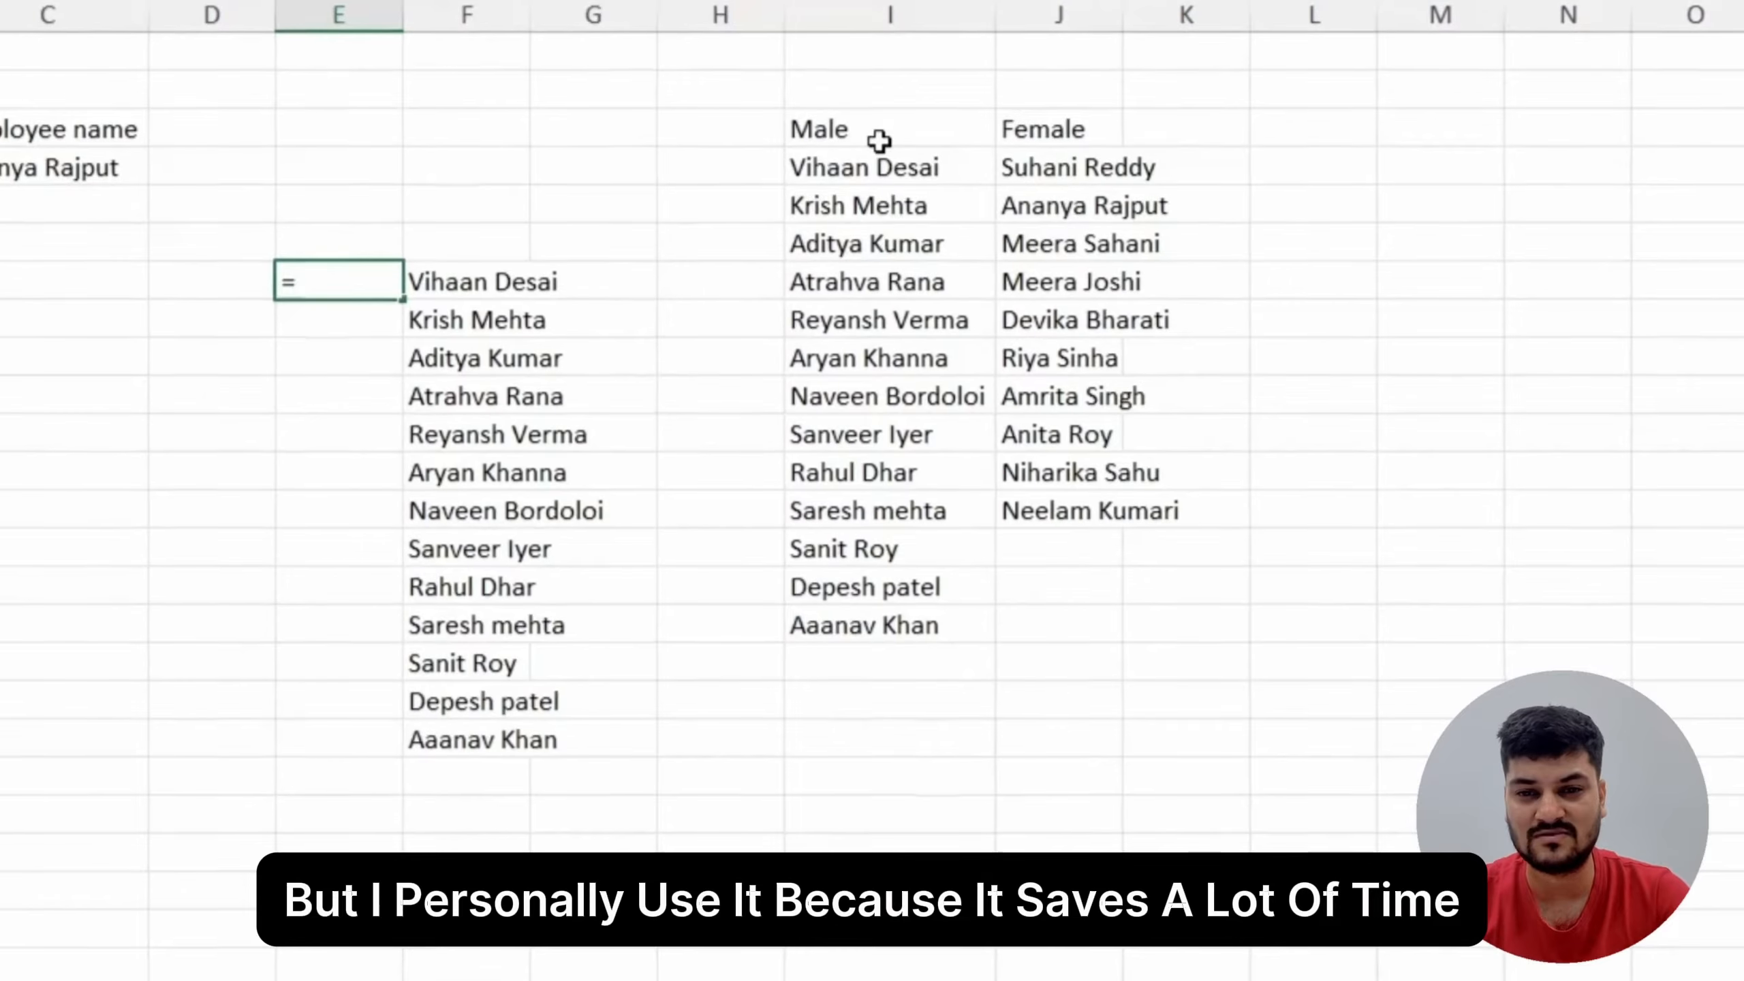
text(=ind)
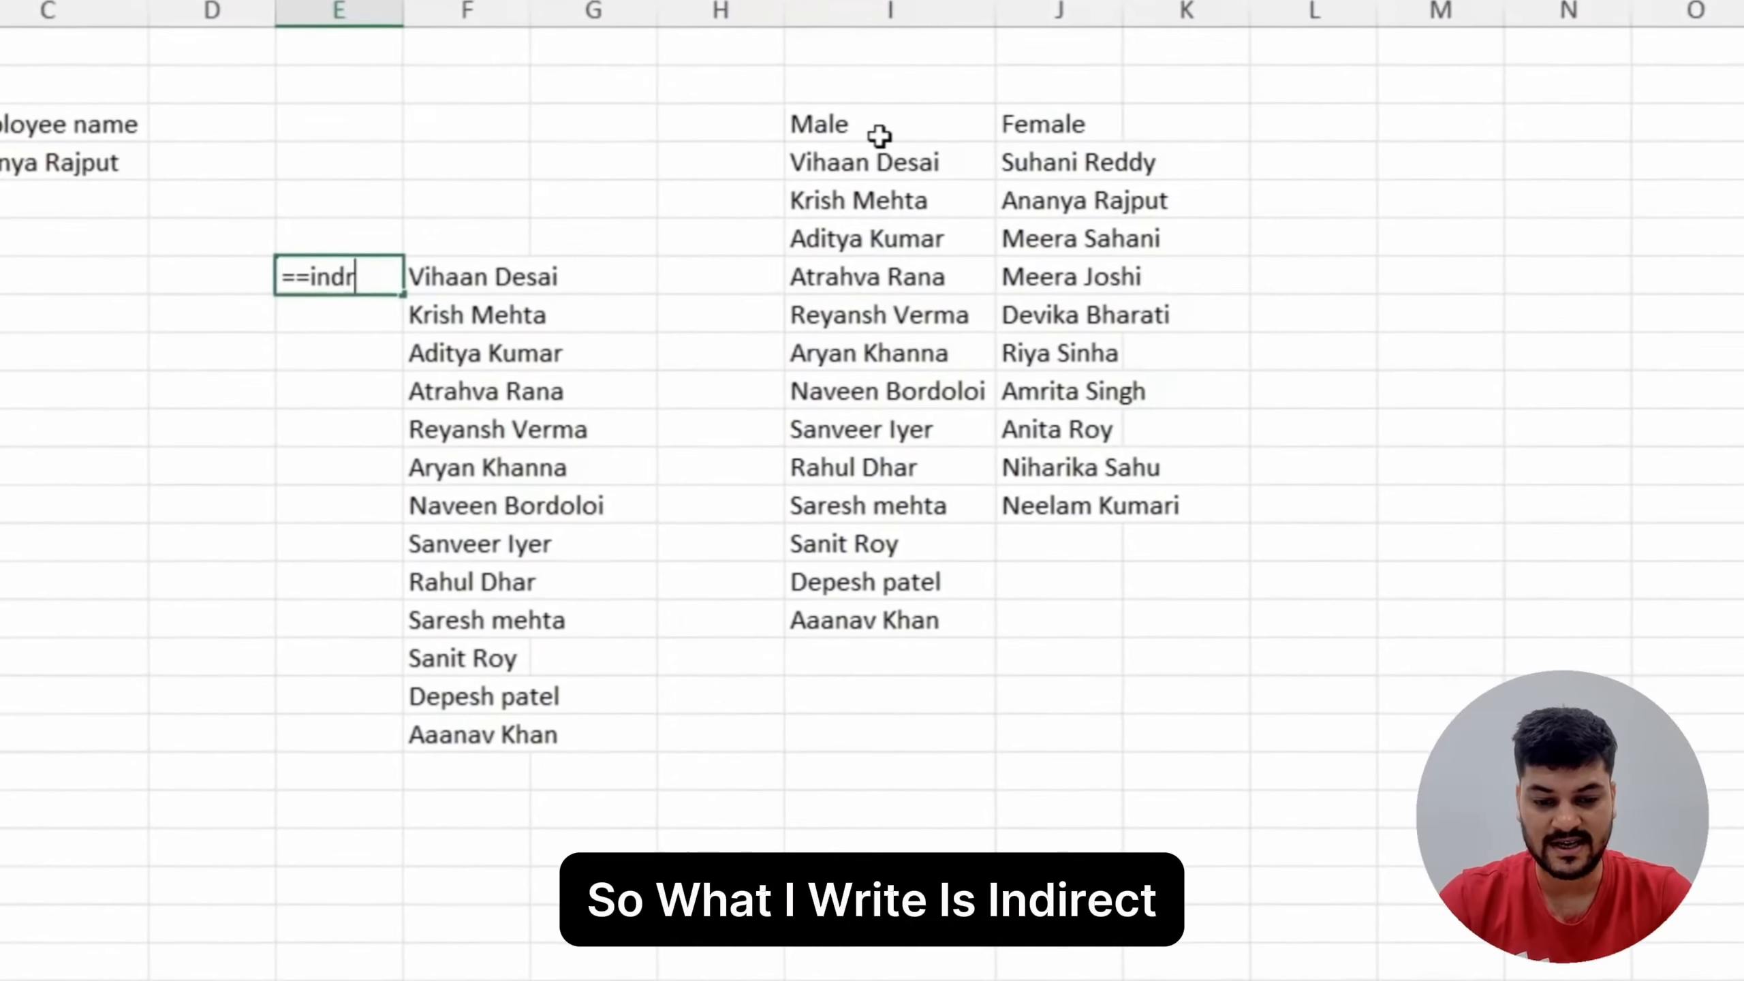
key(Down)
key(Tab)
key(Up)
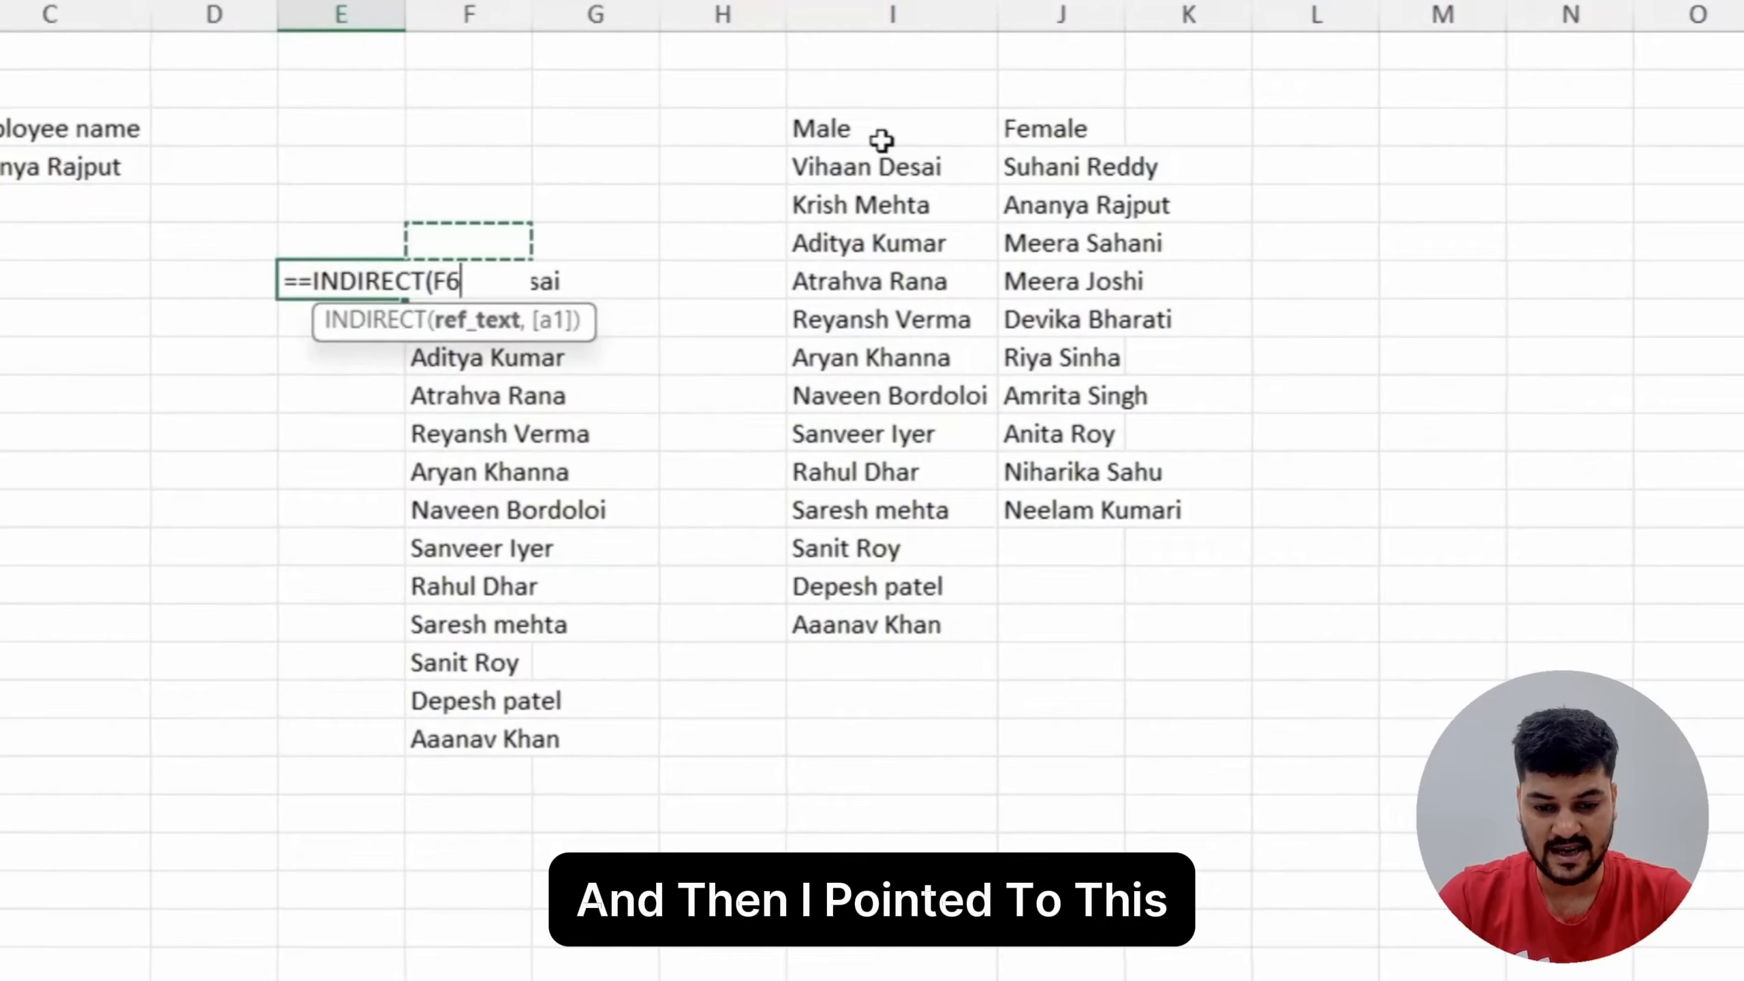
key(Up)
key(Right)
key(Return)
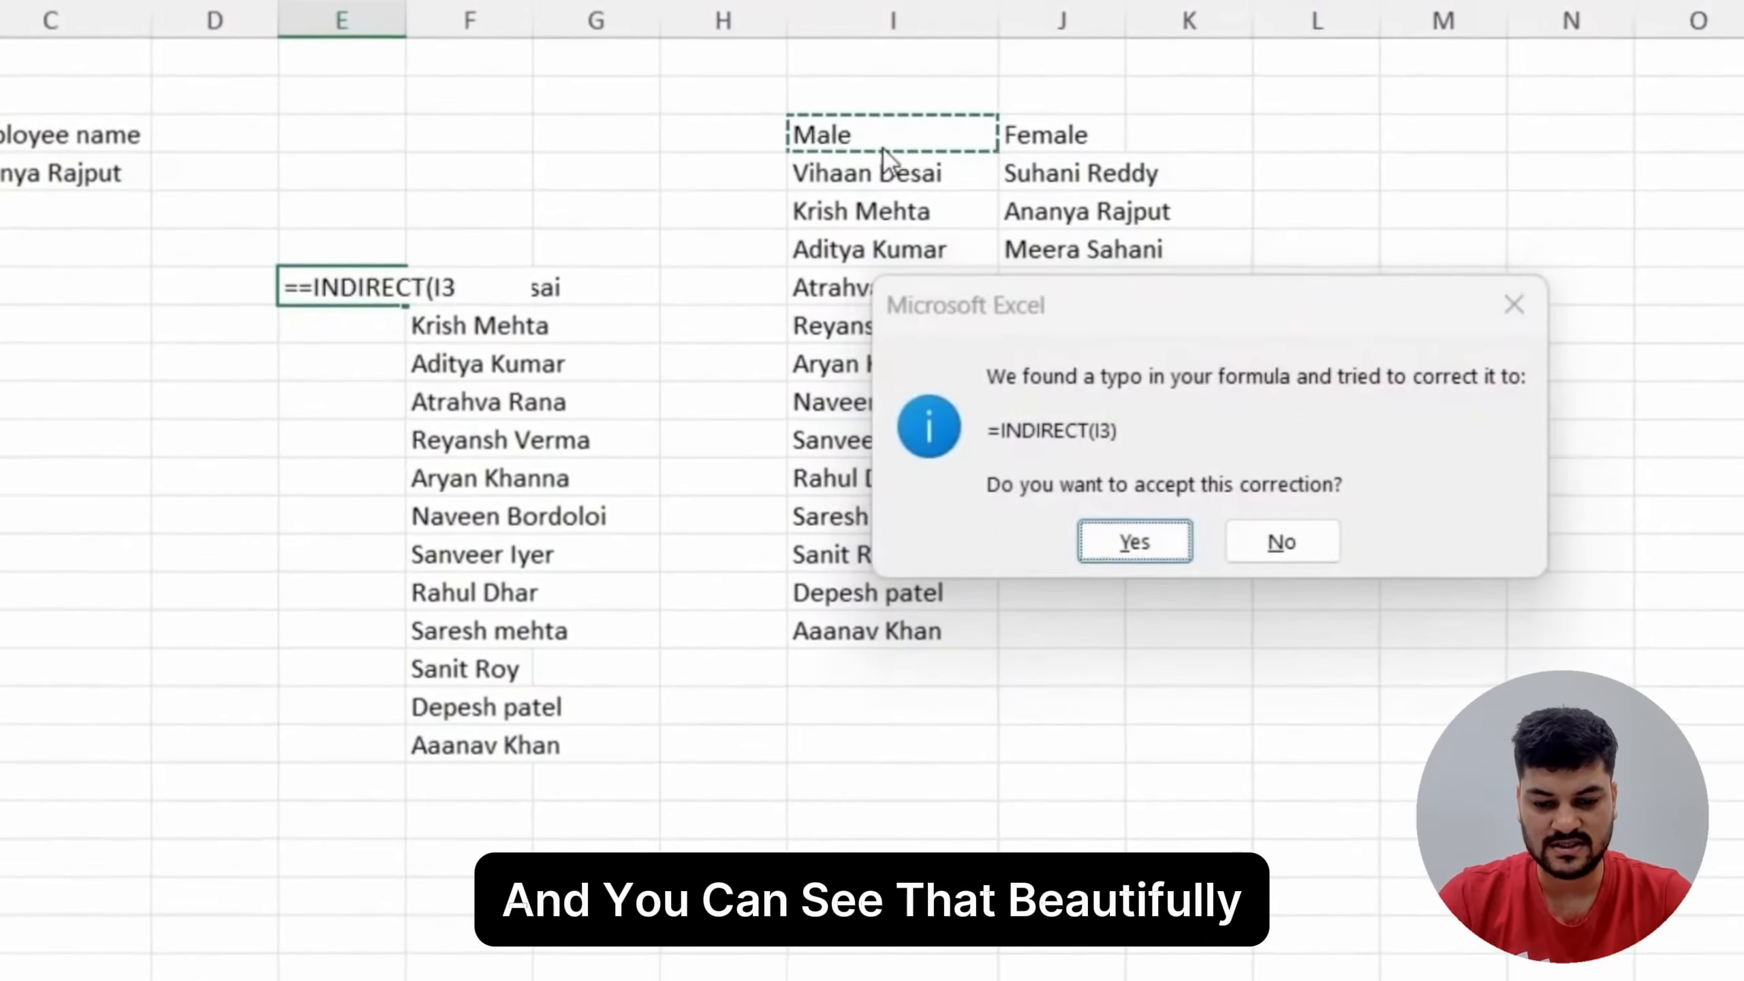
key(Return)
key(Up)
key(ctrl+shift+Down)
key(Up)
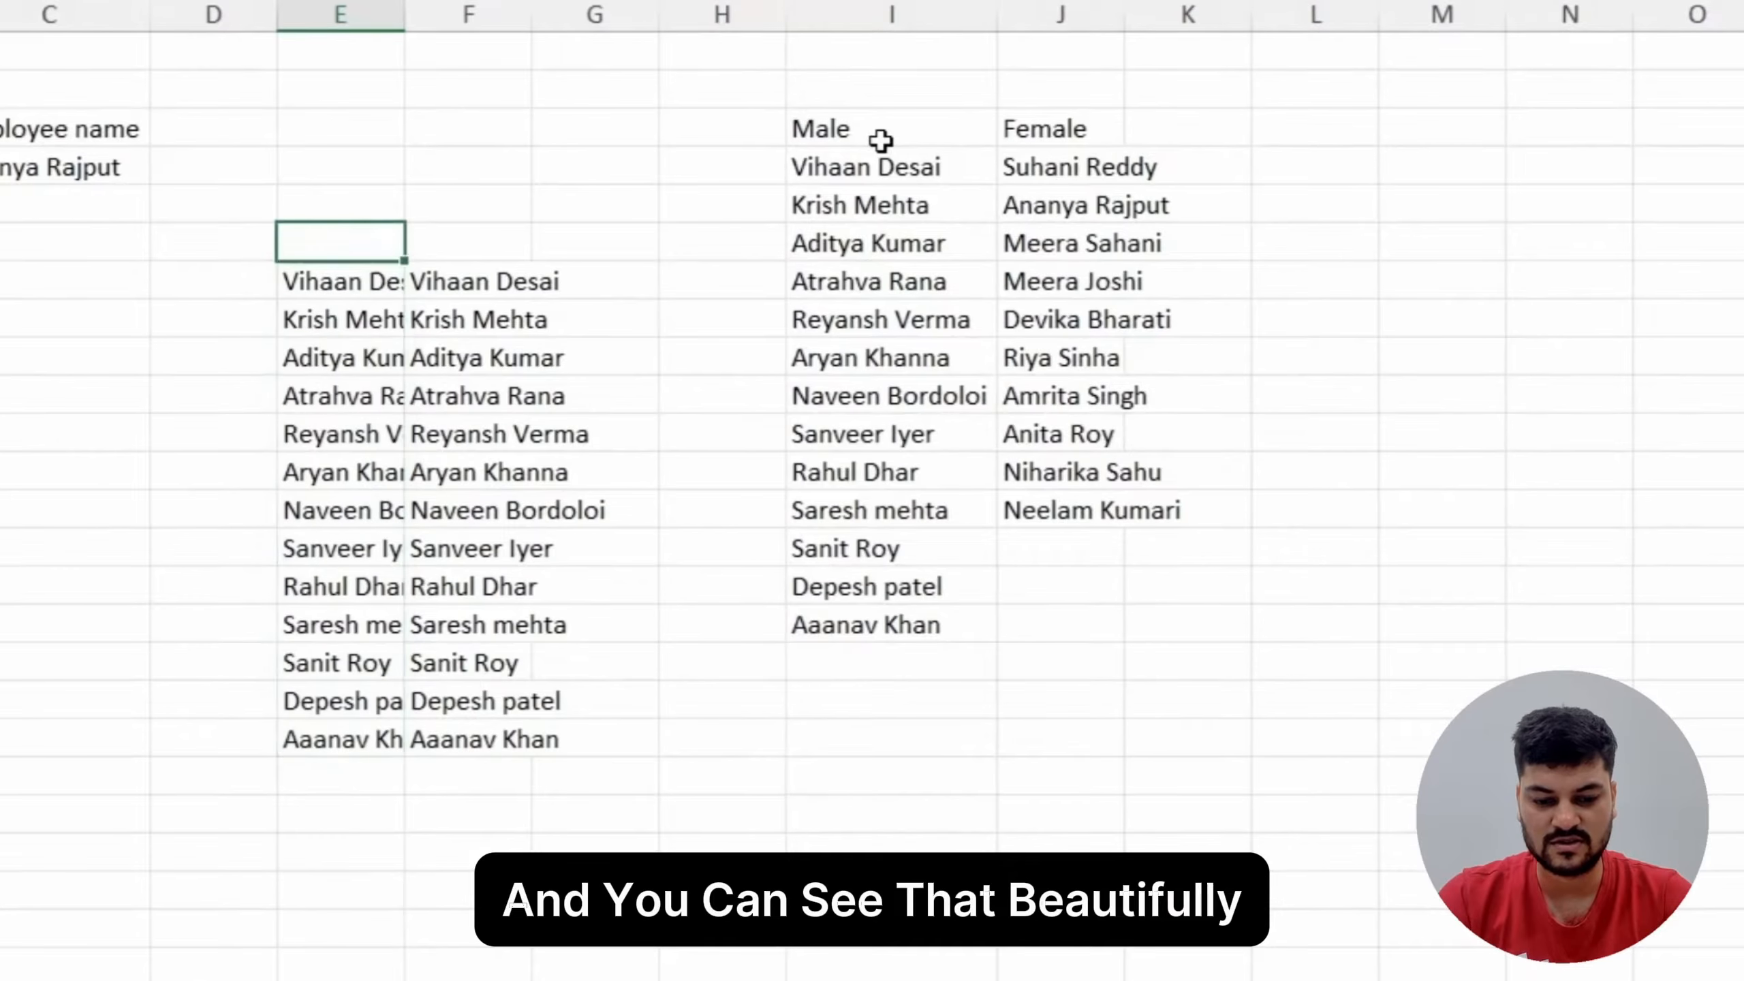
Step: Clear cell E7 and enter the formula =INDIRECT(I3) again
key(Down)
key(Delete)
text(=indir)
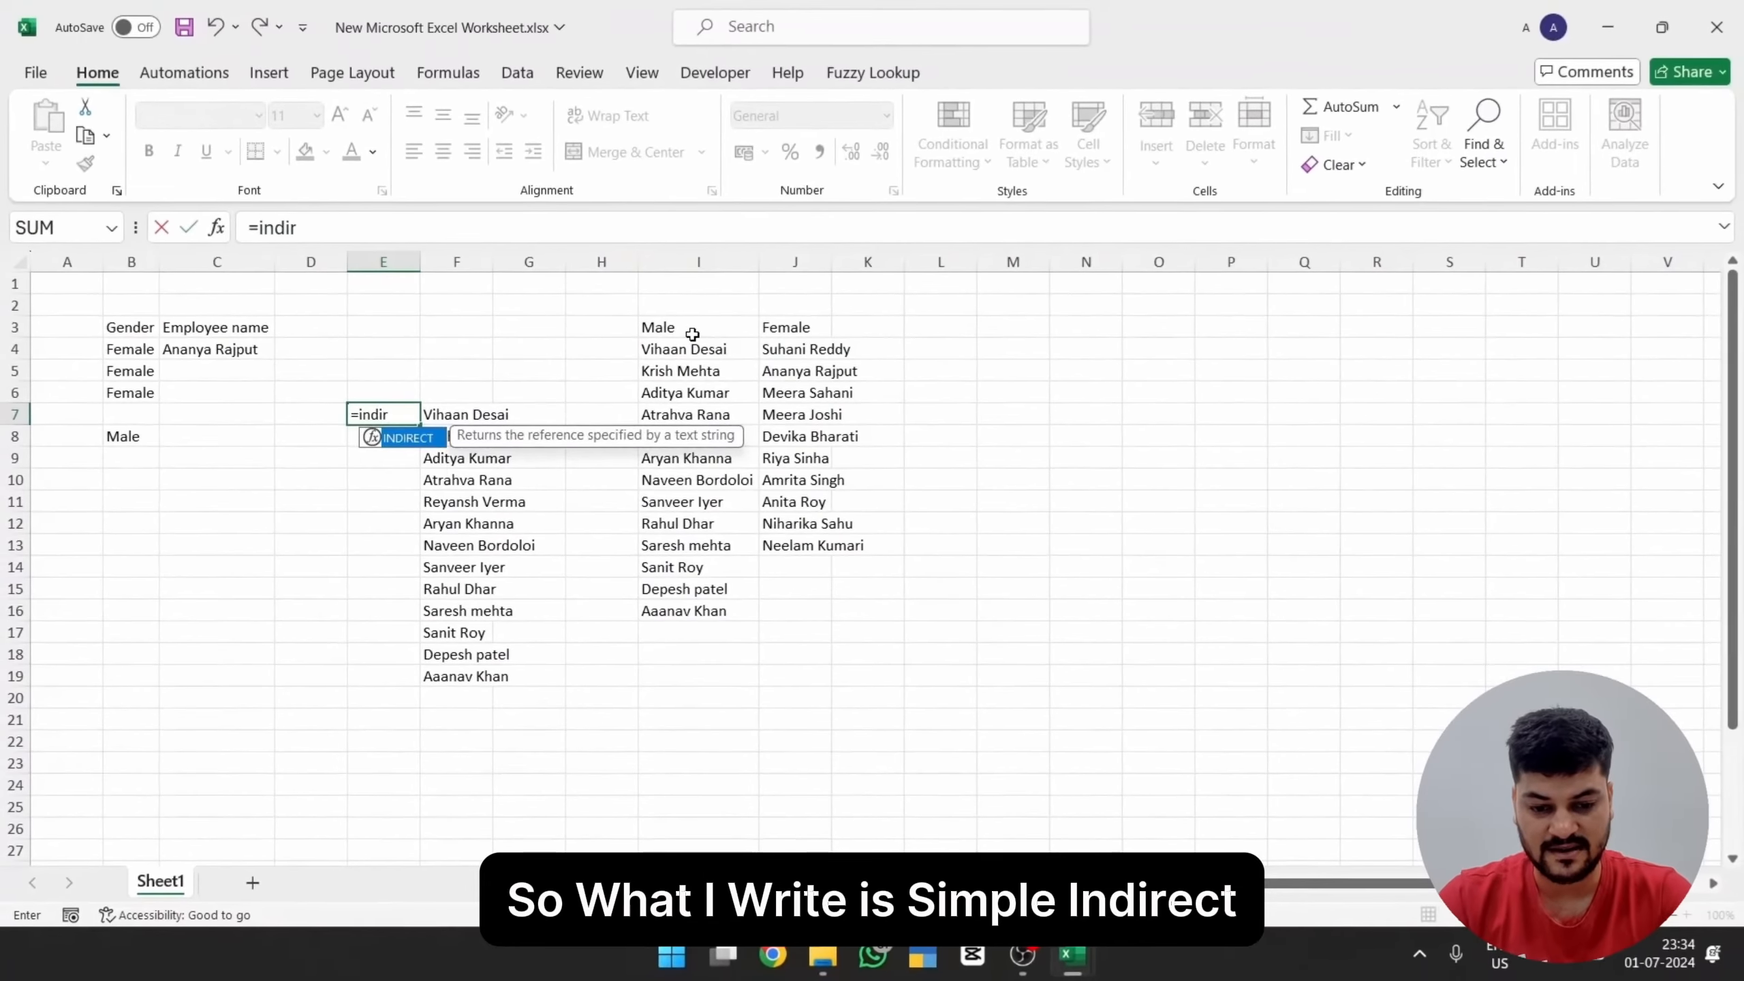
click(692, 335)
key(Return)
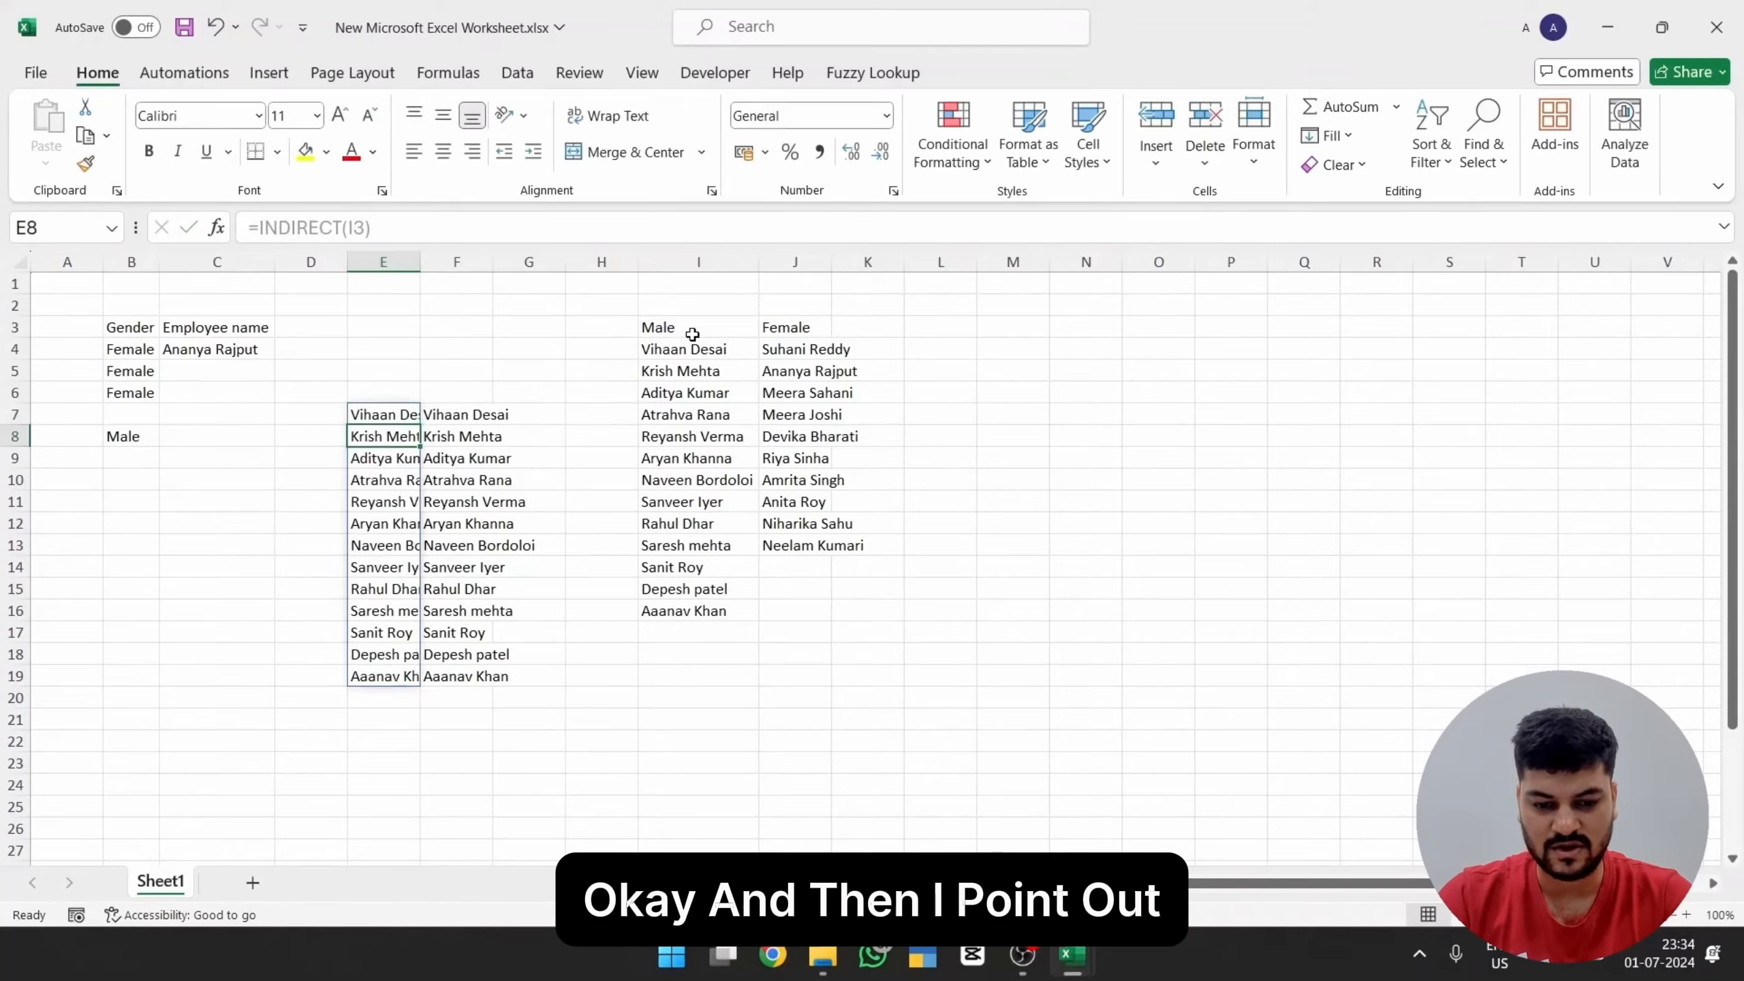
Step: Delete column F containing the duplicate name list and select the INDIRECT formula in E7
key(Up)
key(ctrl+space)
text(-)
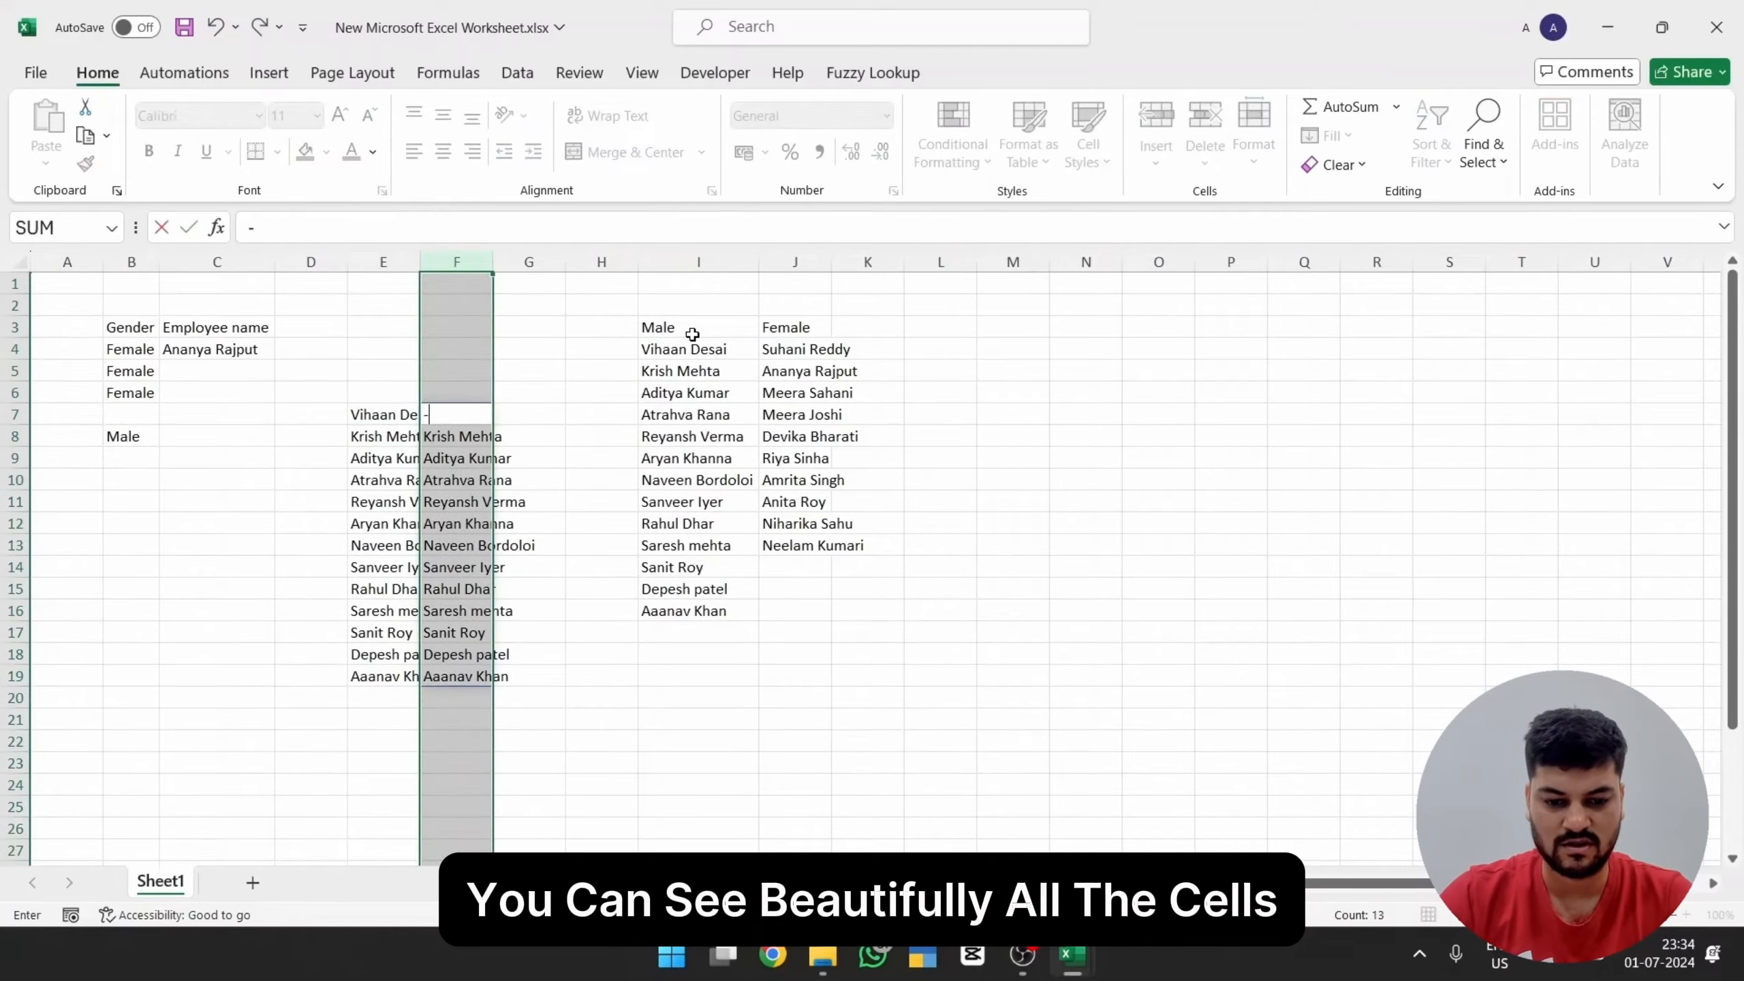
key(Escape)
key(ctrl+minus)
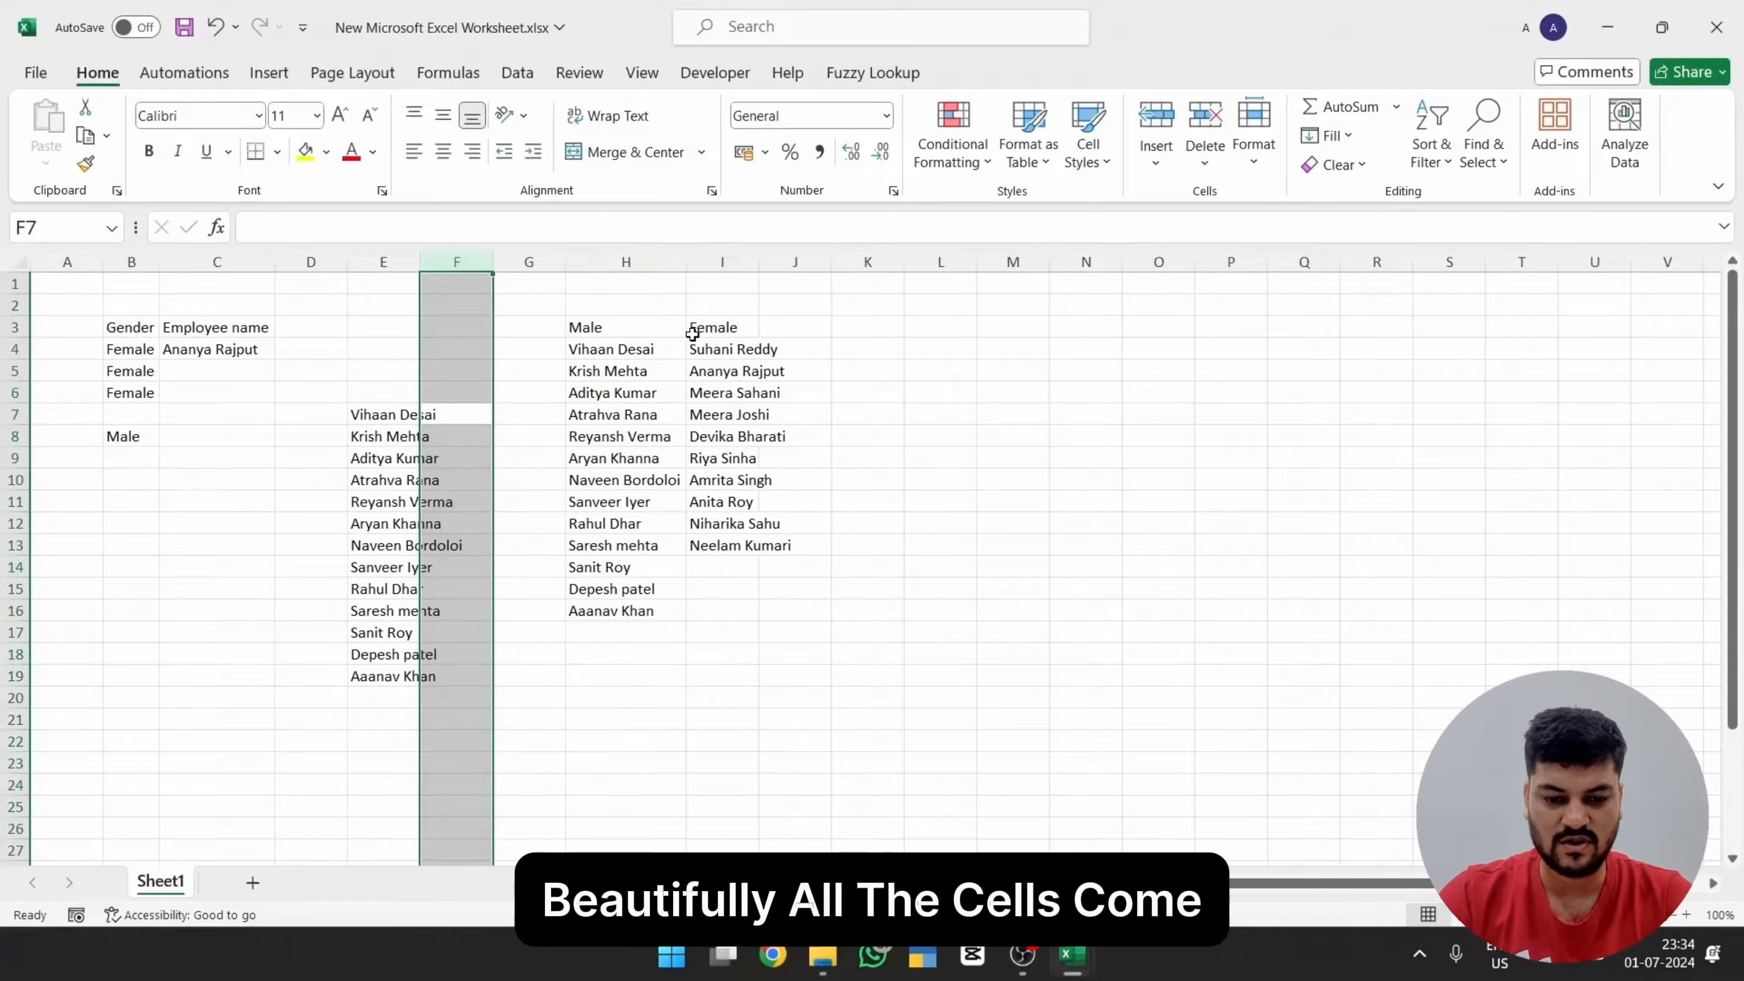
key(Left)
key(Down)
key(Up)
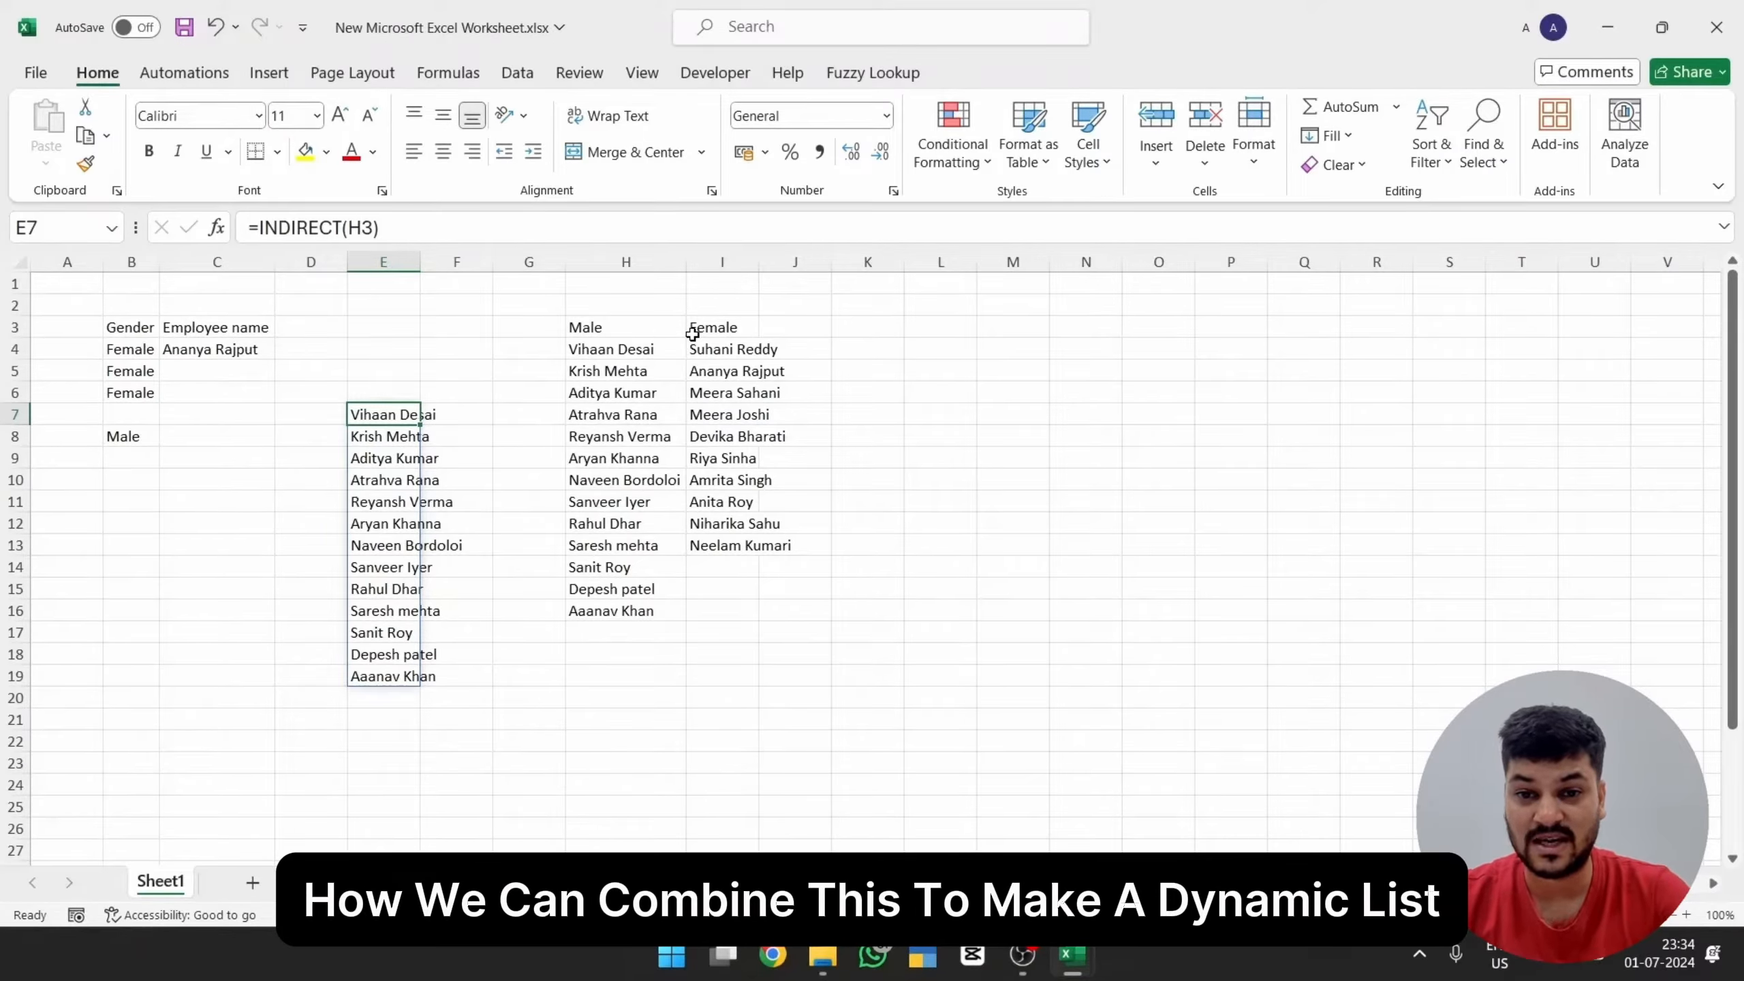
Step: Switch to the Book1 workbook containing the Male and Female name lists
key(alt+Tab)
key(alt+Tab)
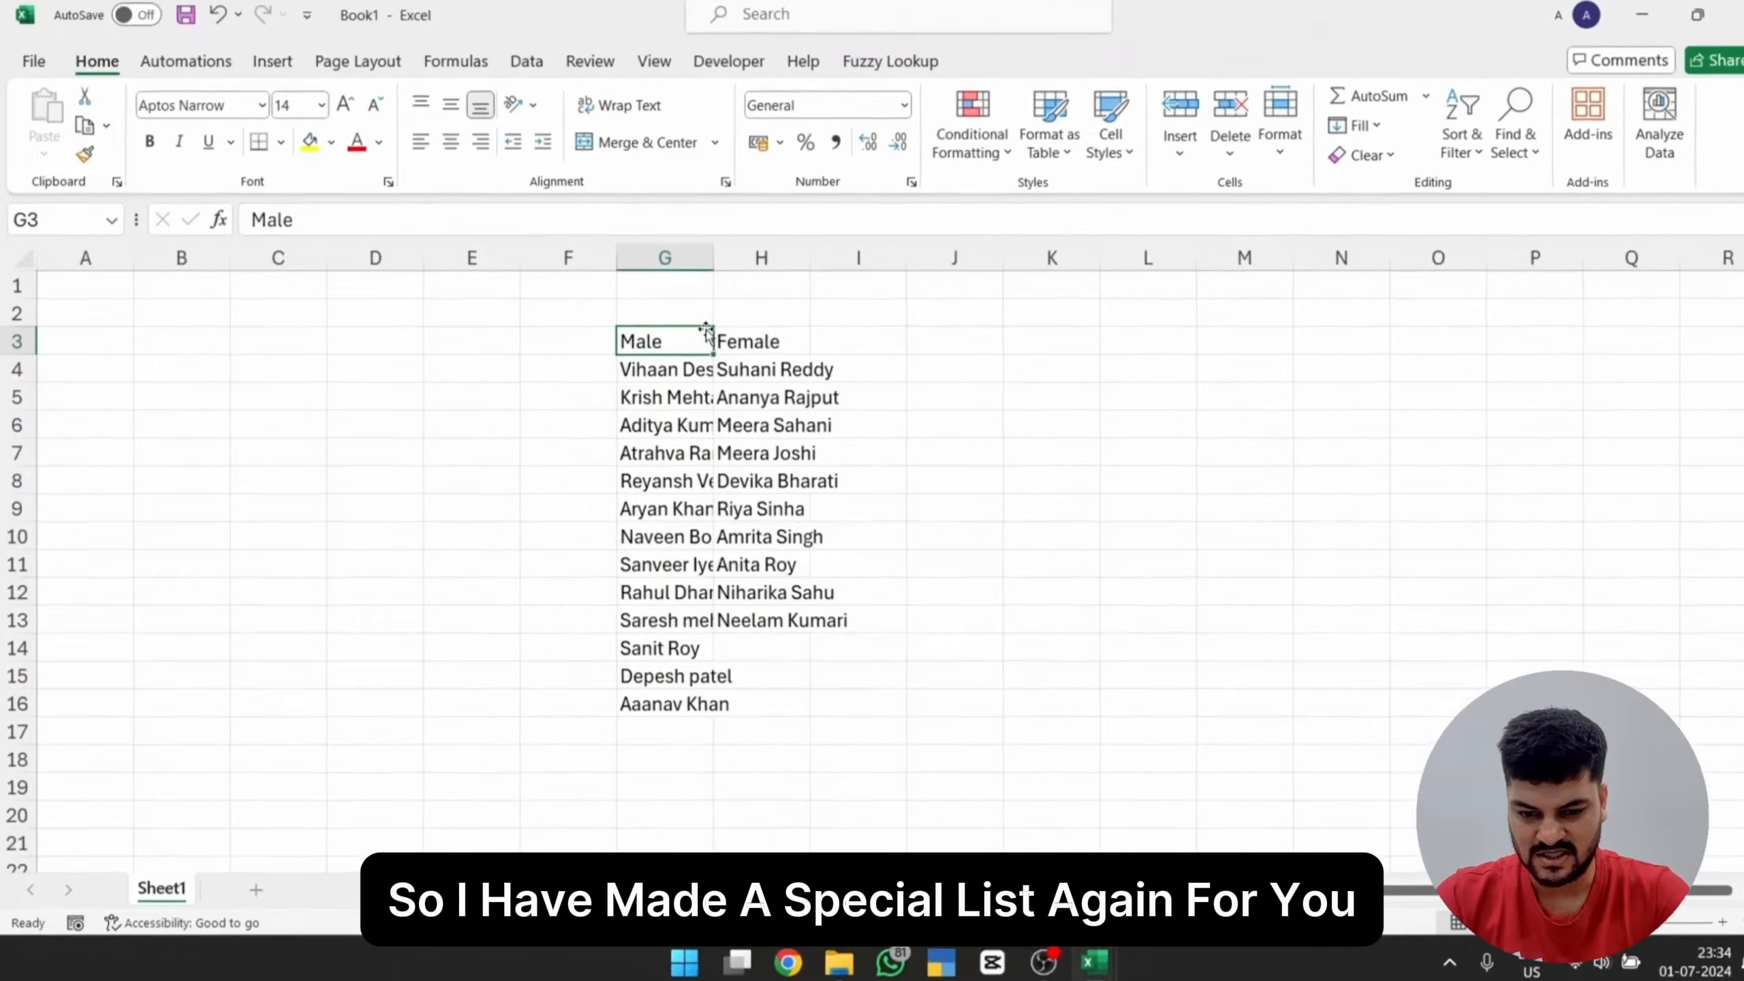
key(Left)
key(Down)
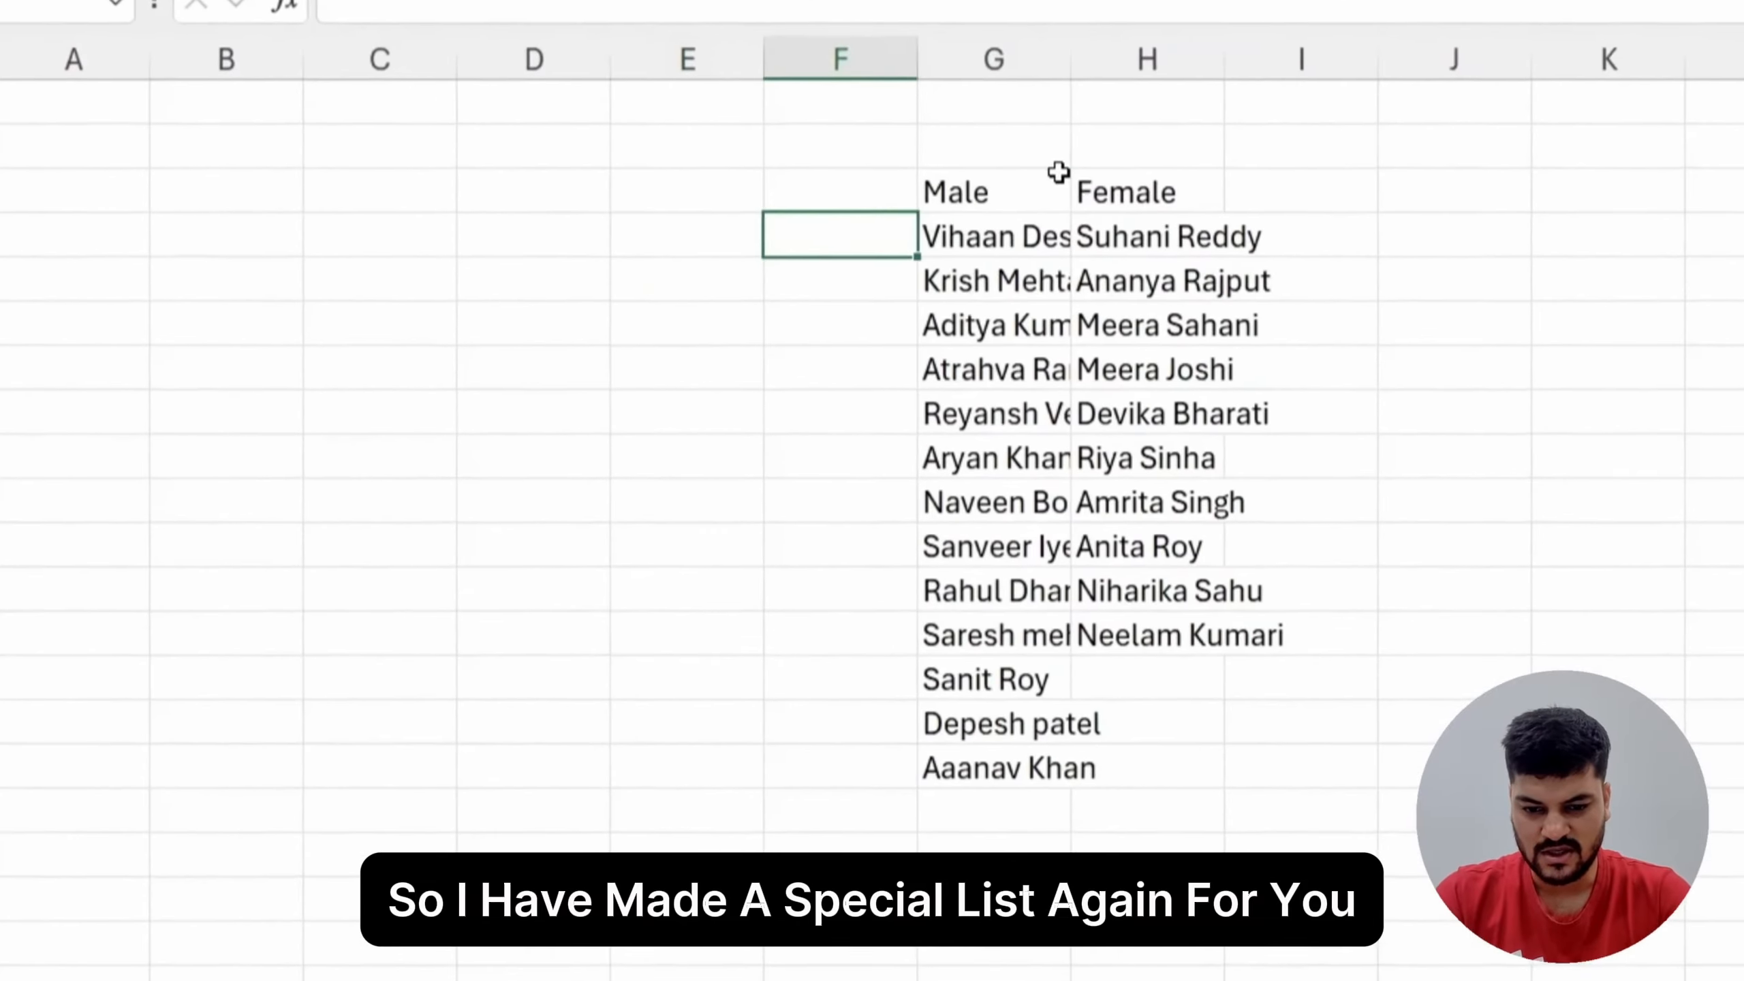
Step: Autofit the widths of columns G and H to the Male and Female name lists
key(Right)
key(Right)
key(Left)
key(ctrl+space)
key(shift+Right)
key(alt+h)
key(o)
key(i)
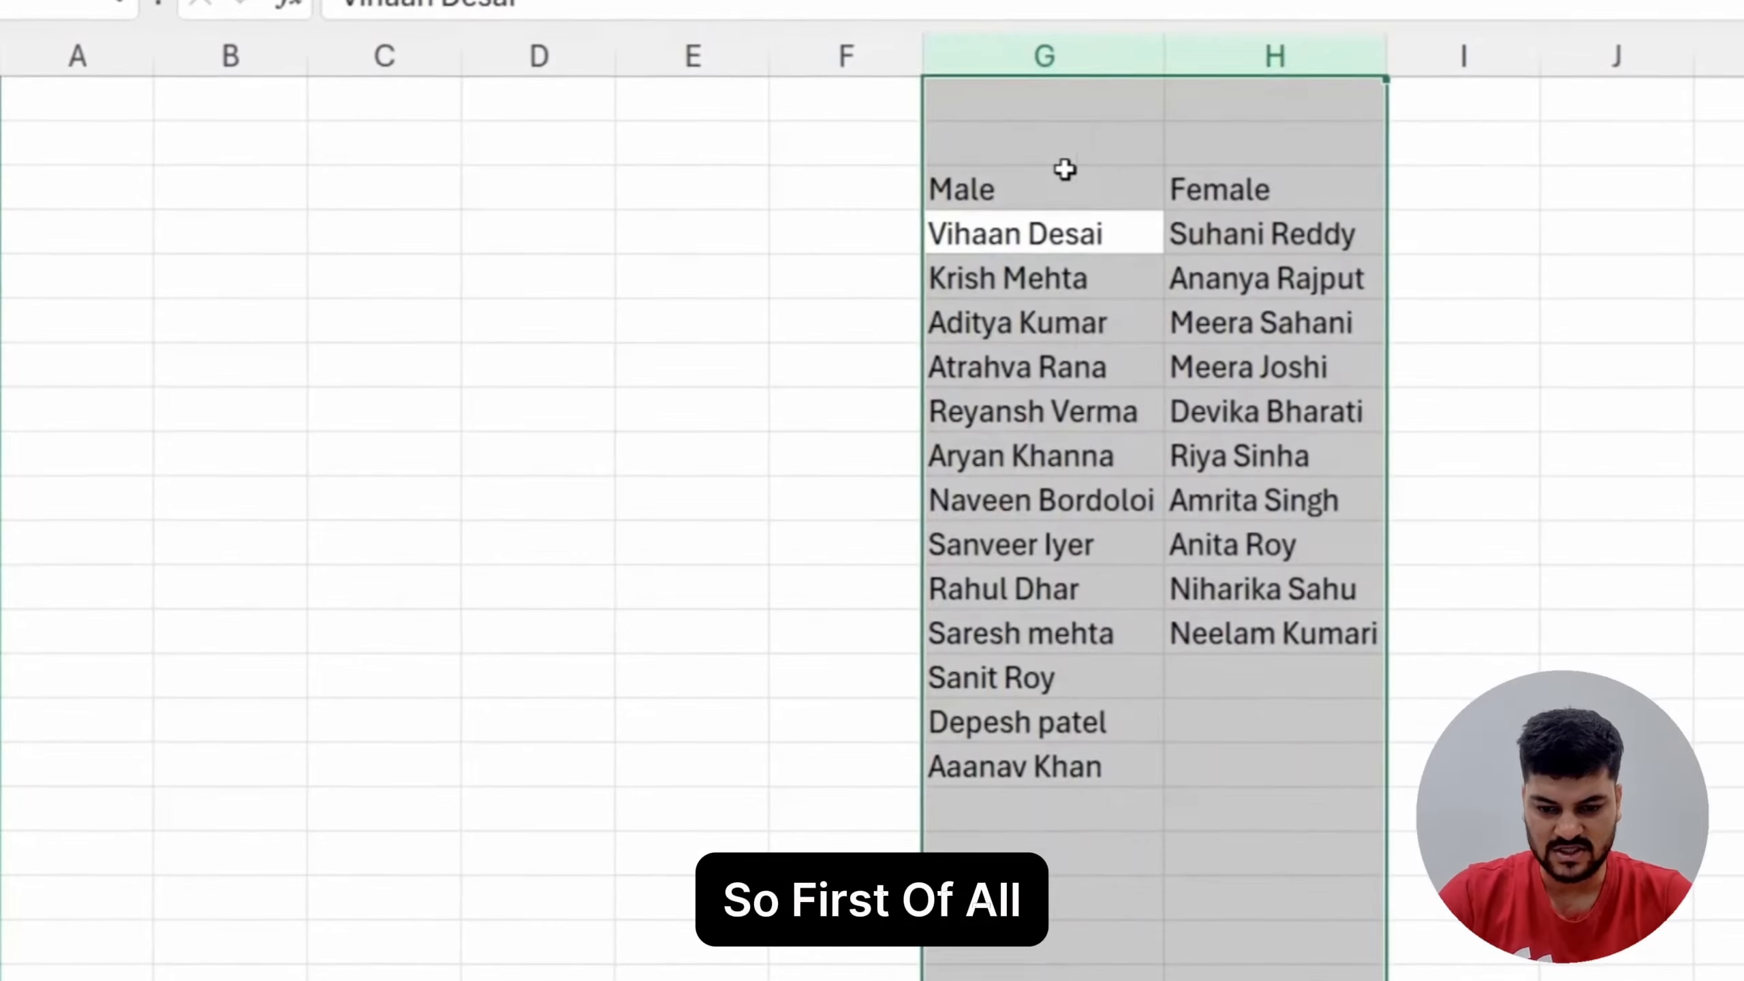
Step: Enter the header "Gender" in cell B3
key(Left)
key(Left)
key(Left)
key(Left)
key(Left)
key(Down)
key(Down)
key(Down)
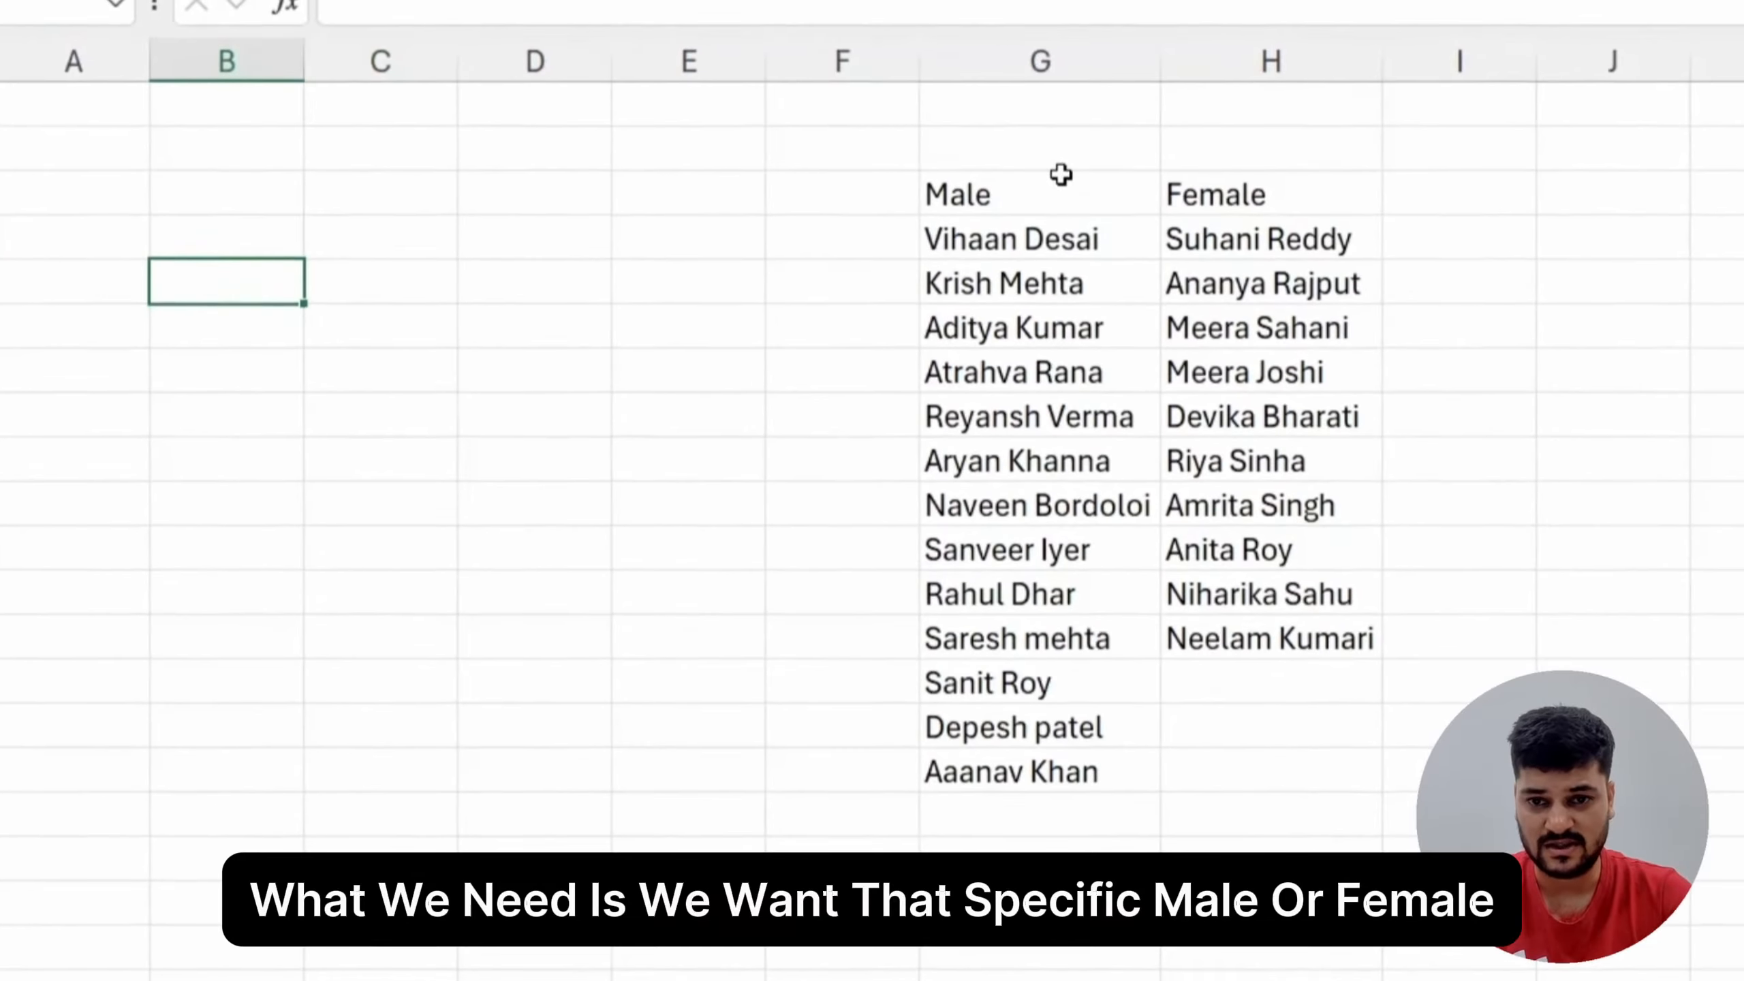
key(Up)
key(Up)
key(Up)
key(Up)
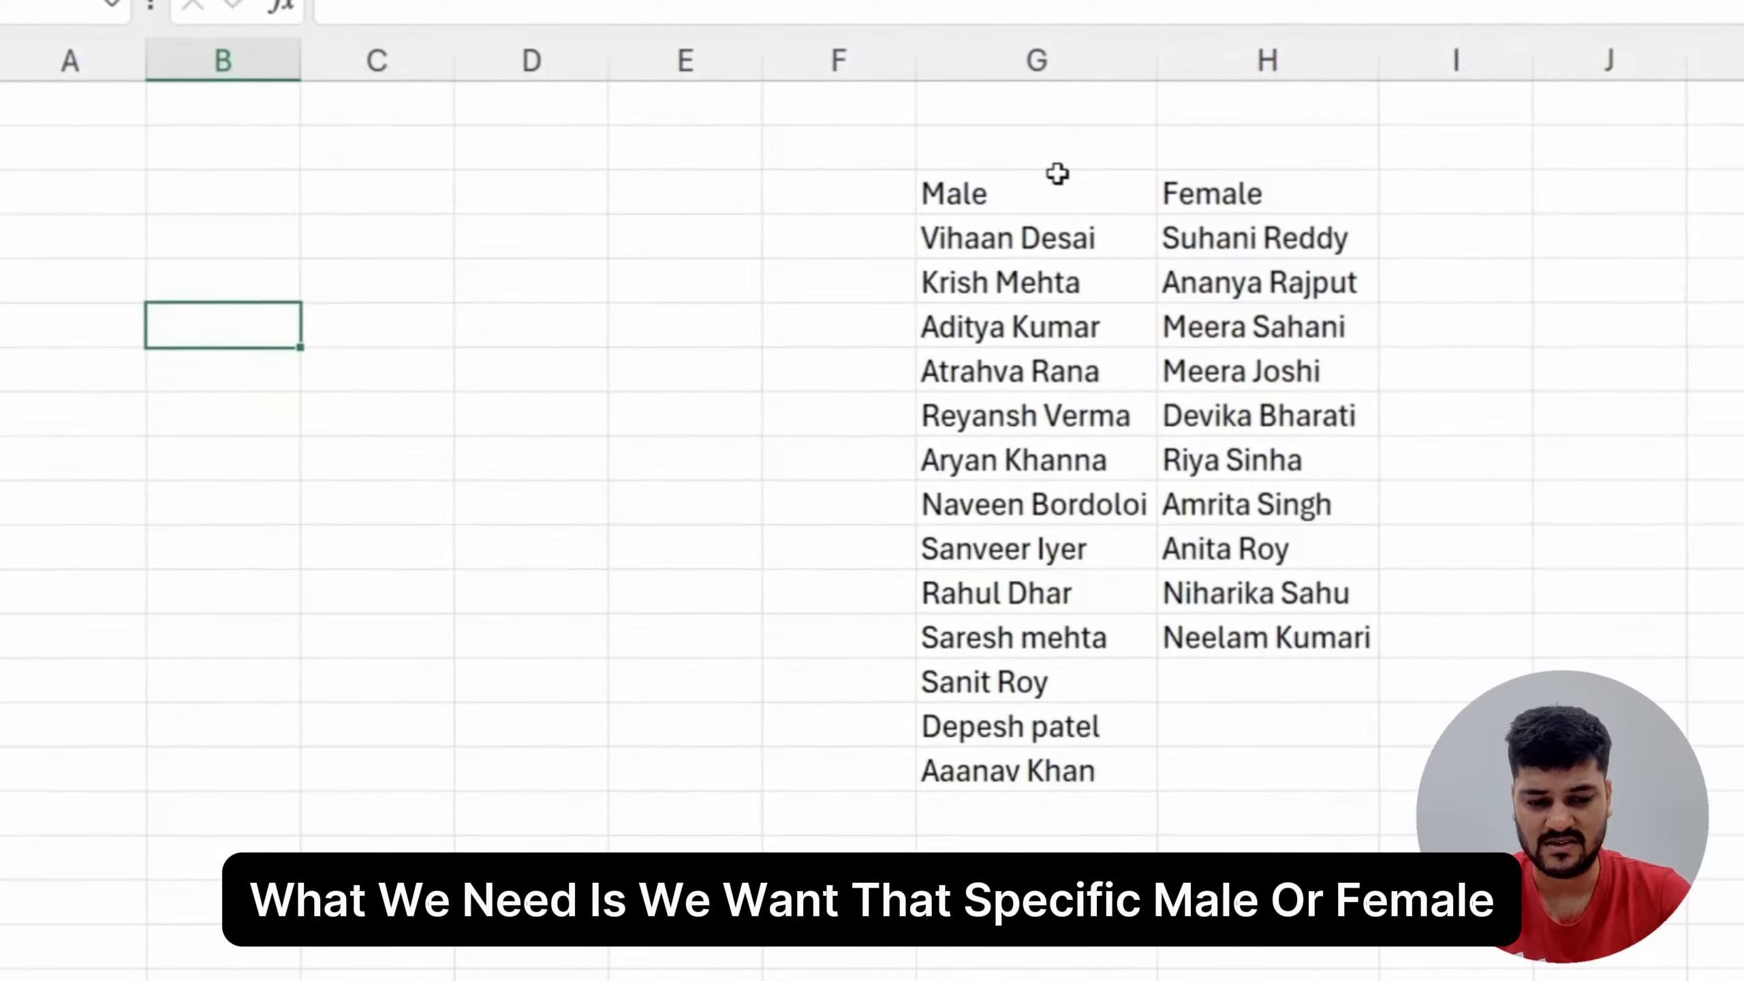
text(Gn)
key(BackSpace)
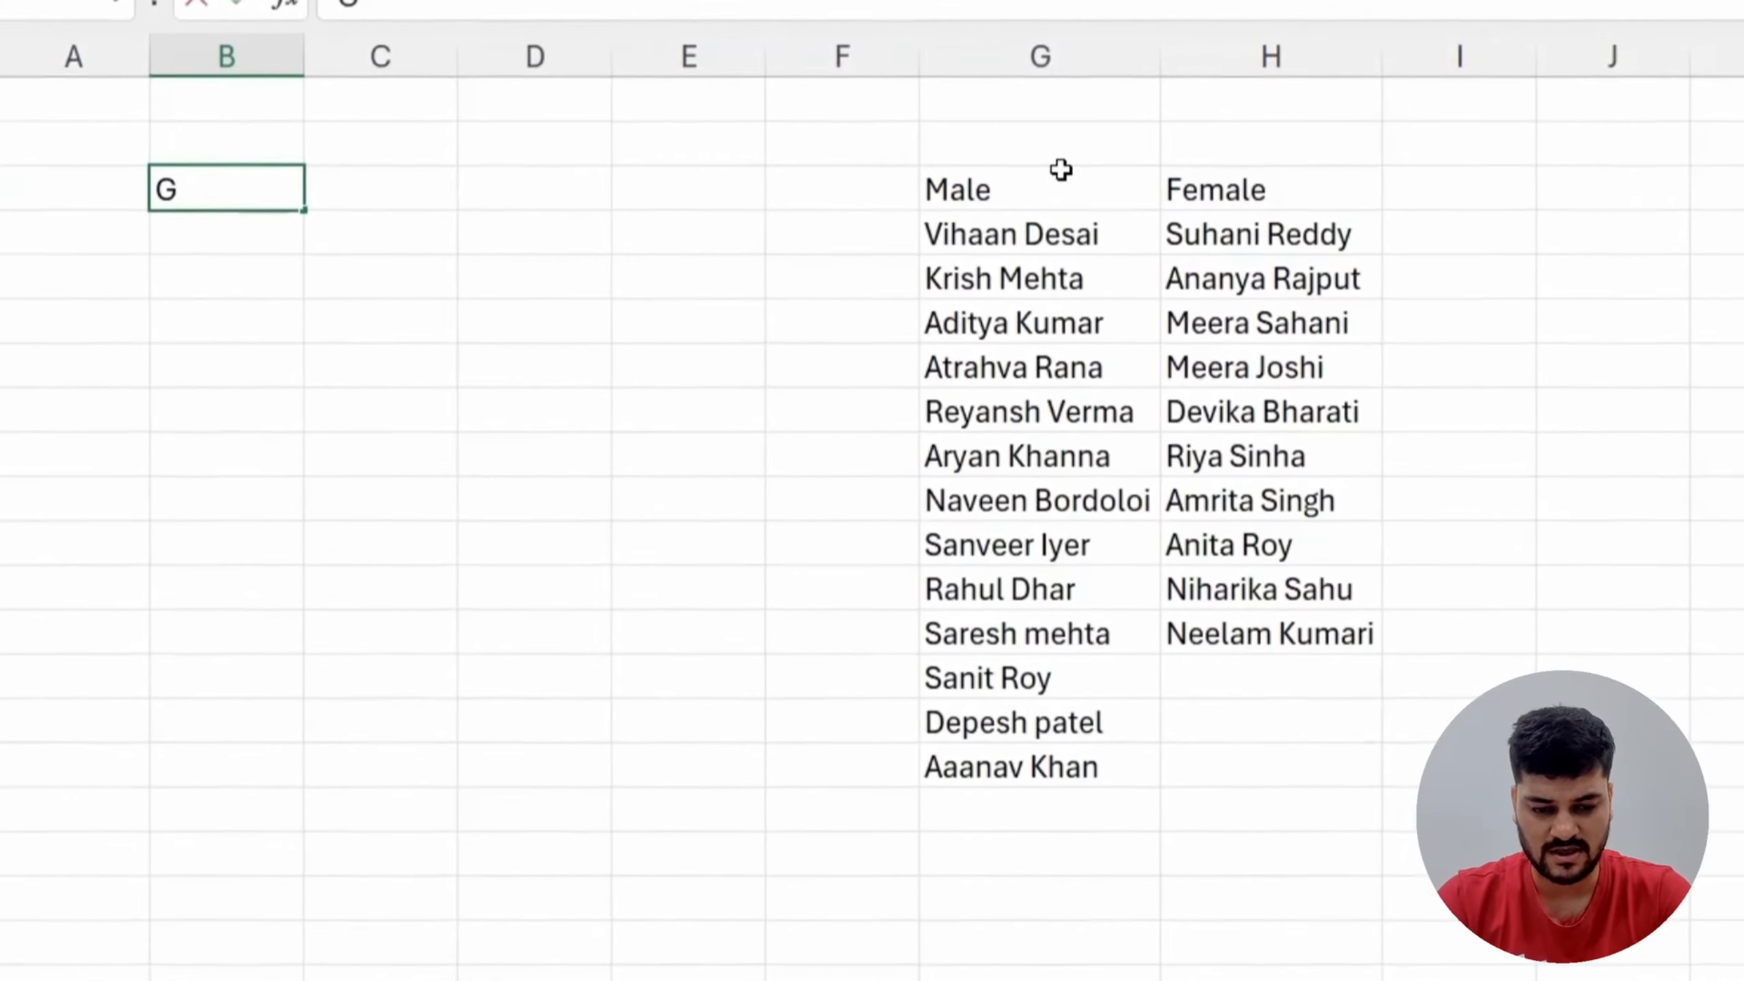
text(ender)
key(Return)
Step: Select the cells from B4 downward beneath the Gender header and open the data validation settings for them
key(shift+Down)
key(shift+Down)
key(shift+Down)
key(shift+Down)
key(shift+Down)
key(shift+Down)
key(shift+Down)
key(shift+Down)
key(shift+Down)
key(shift+Down)
key(shift+Down)
key(shift+Down)
key(shift+Down)
key(shift+Down)
key(shift+Down)
key(shift+Down)
key(shift+Down)
key(shift+Down)
key(shift+Down)
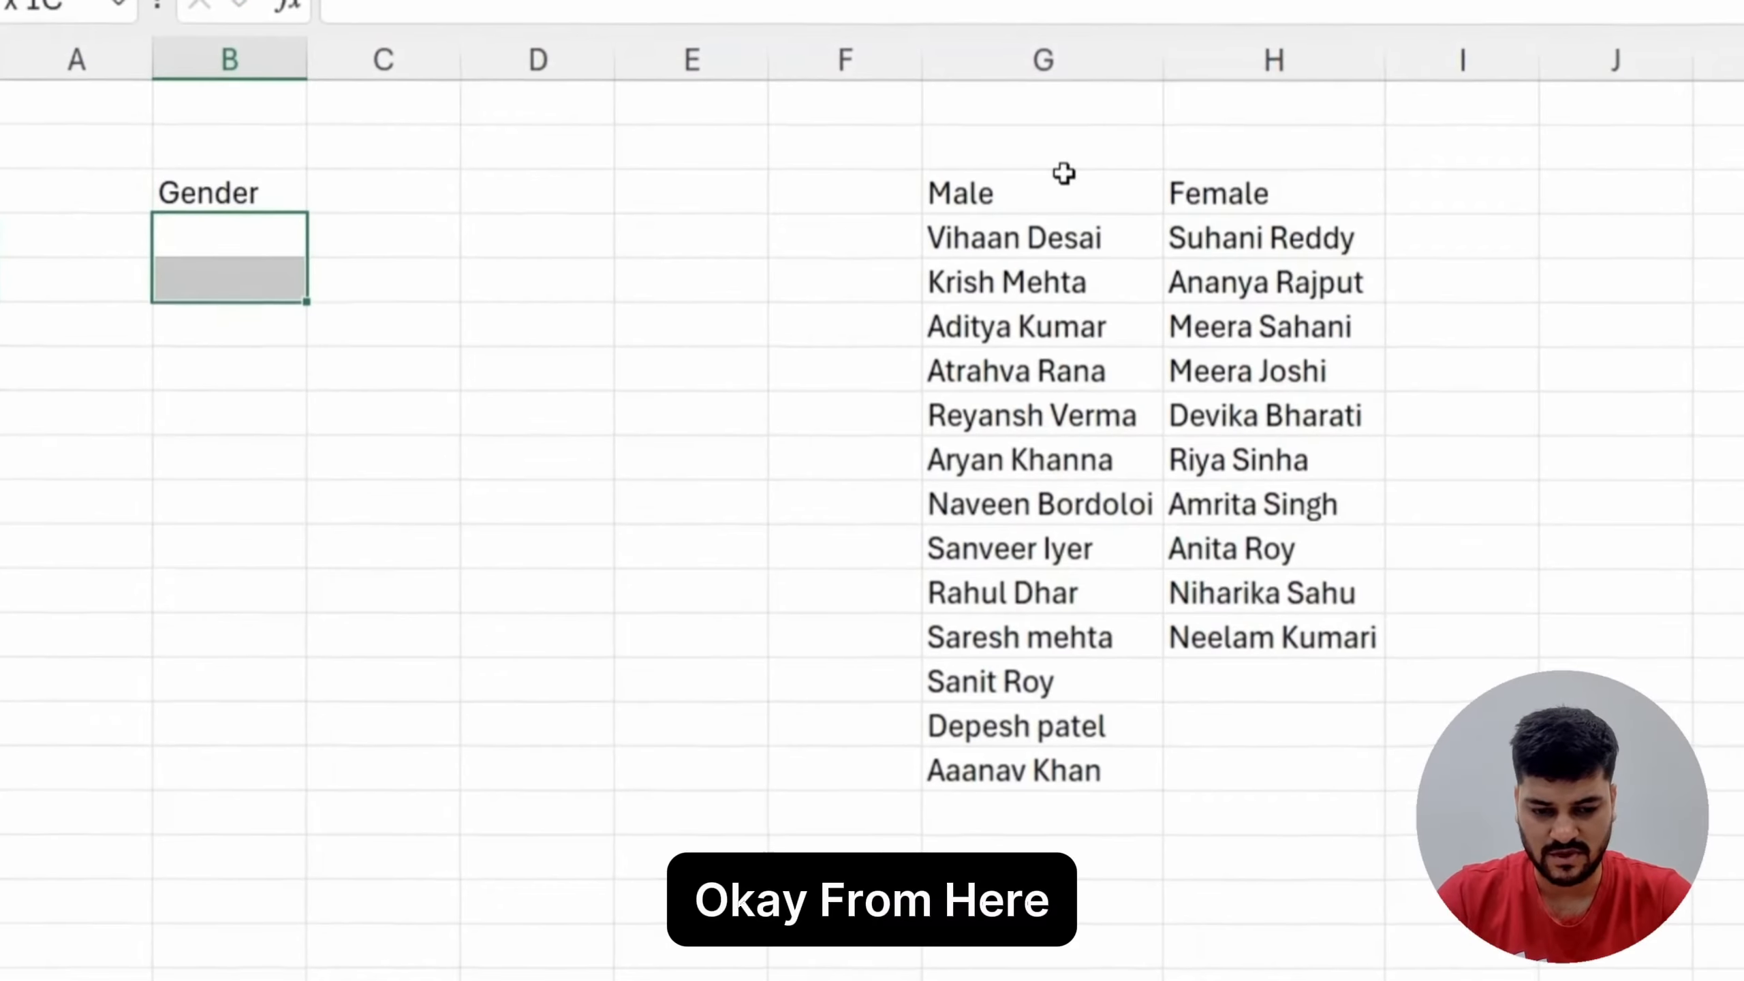
key(shift+Down)
key(shift+Down)
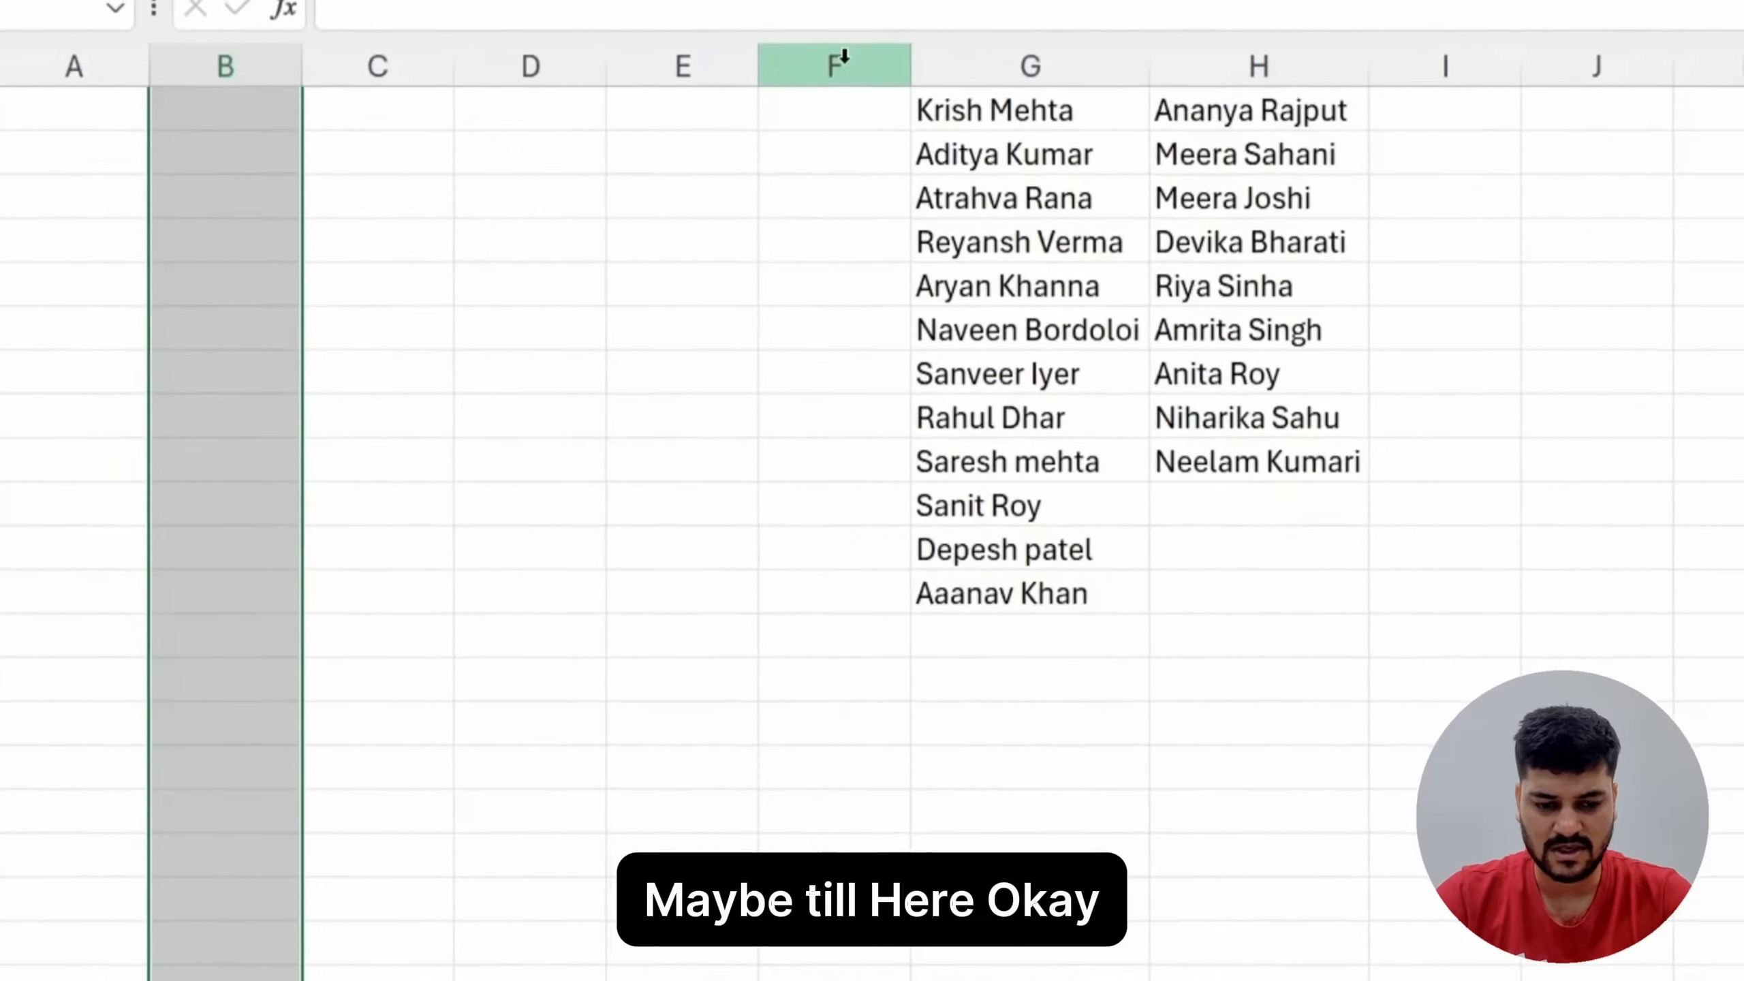
scroll(810, 138, up, 2)
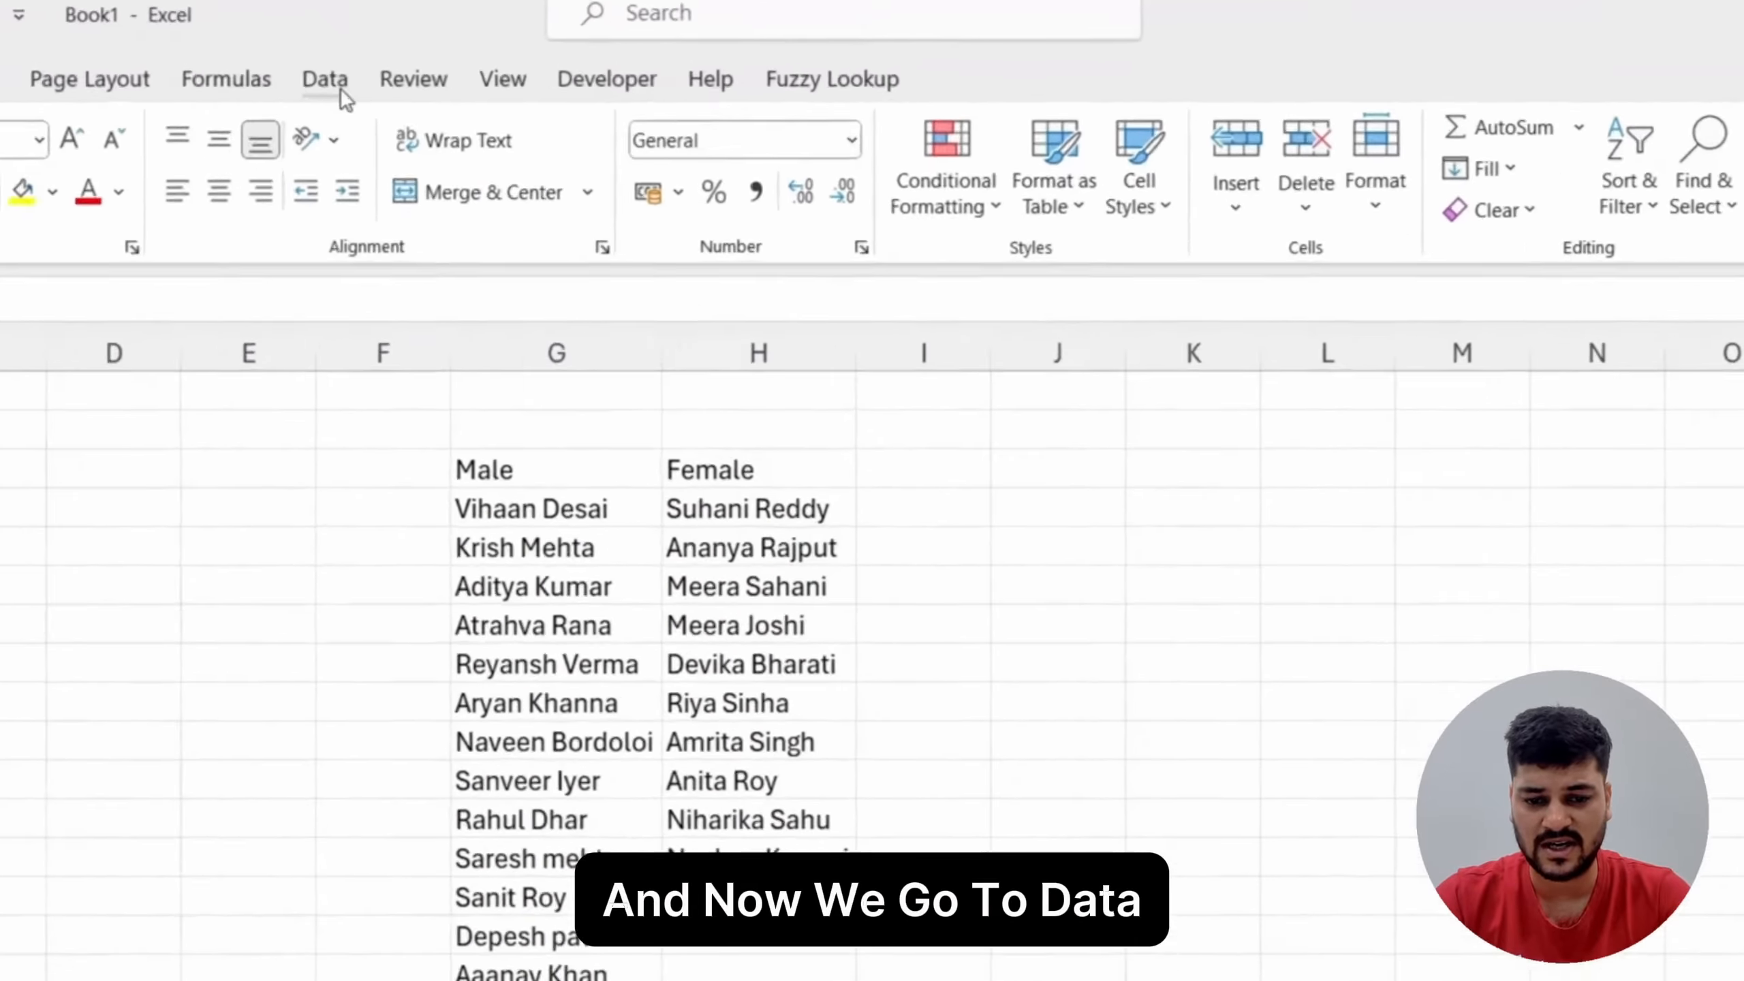
click(336, 83)
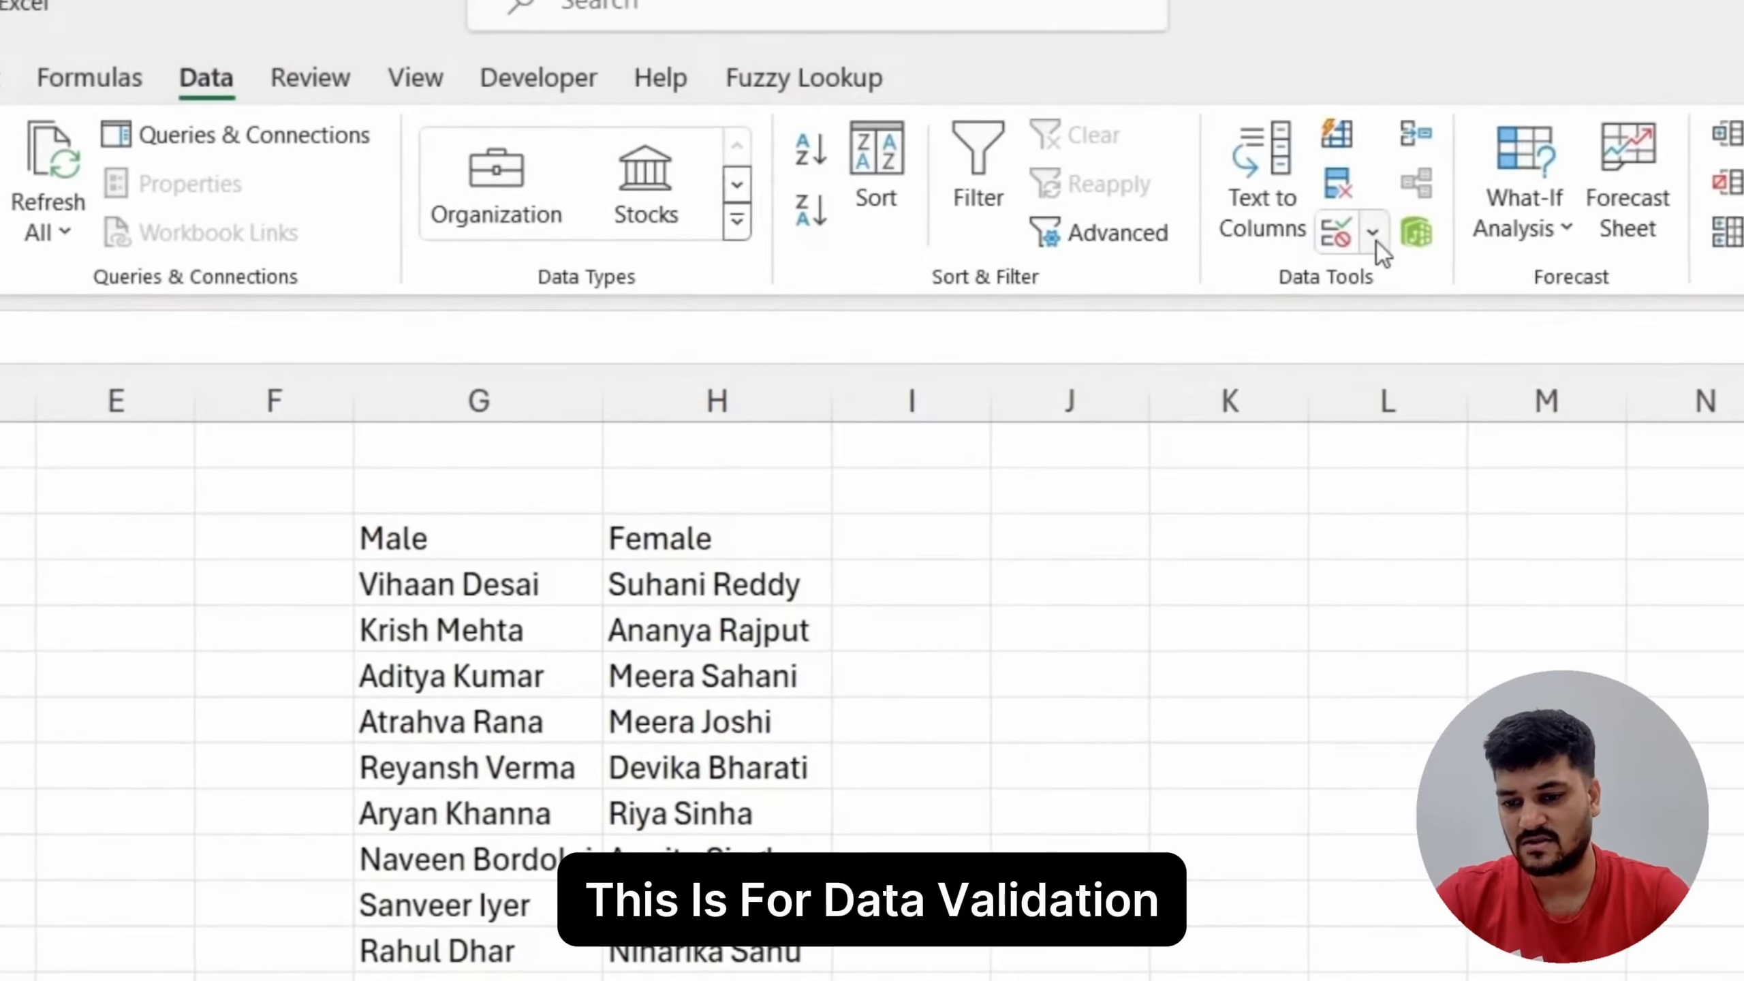
click(1372, 236)
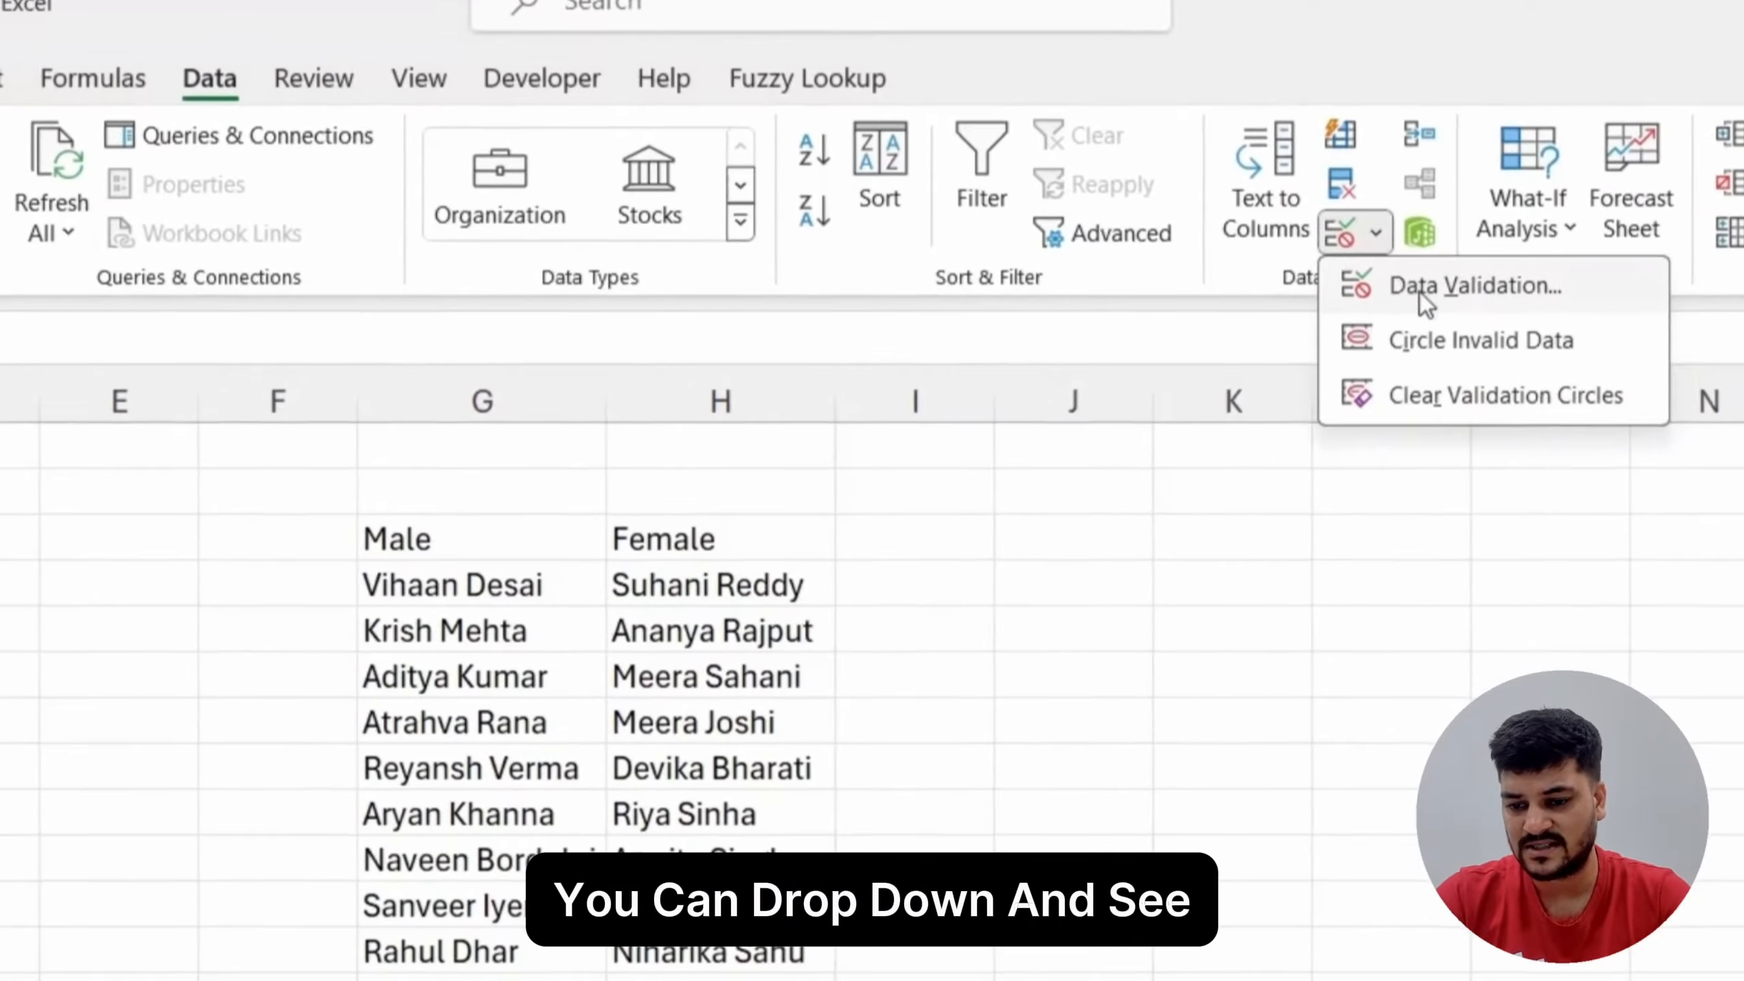
click(1465, 292)
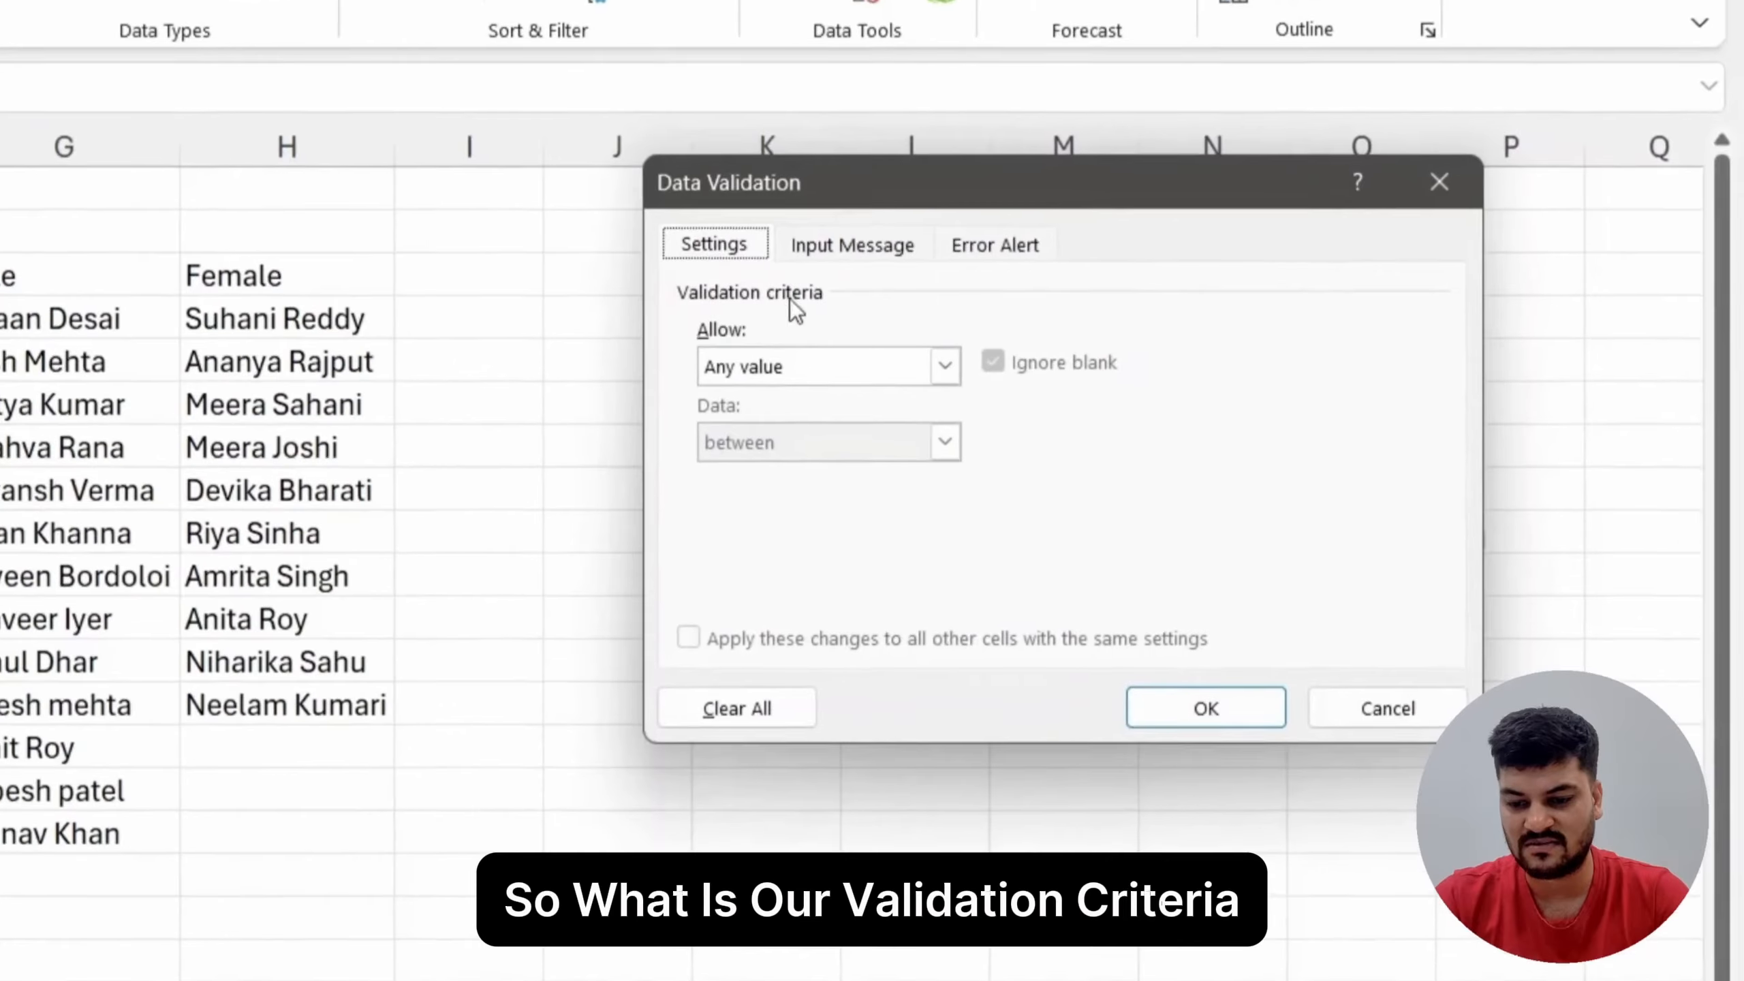
Step: Restrict the selected Gender cells to a list with the source =$G$3:$H$3 and apply the validation
click(800, 363)
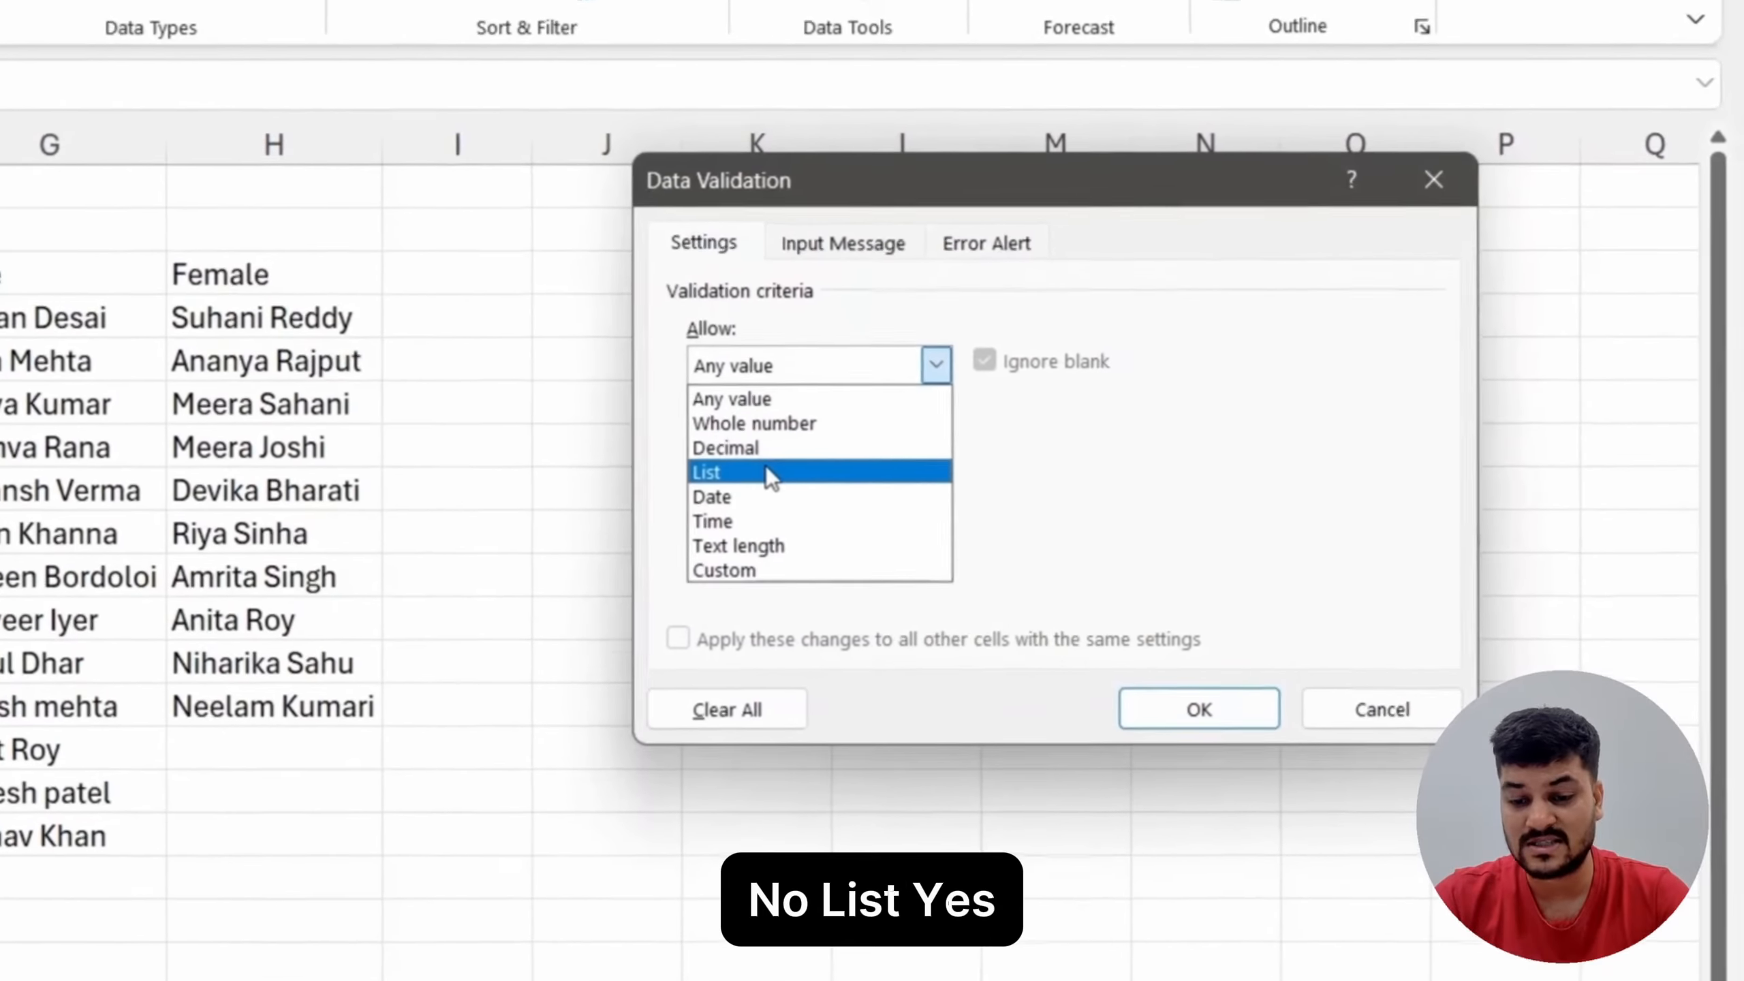
click(762, 474)
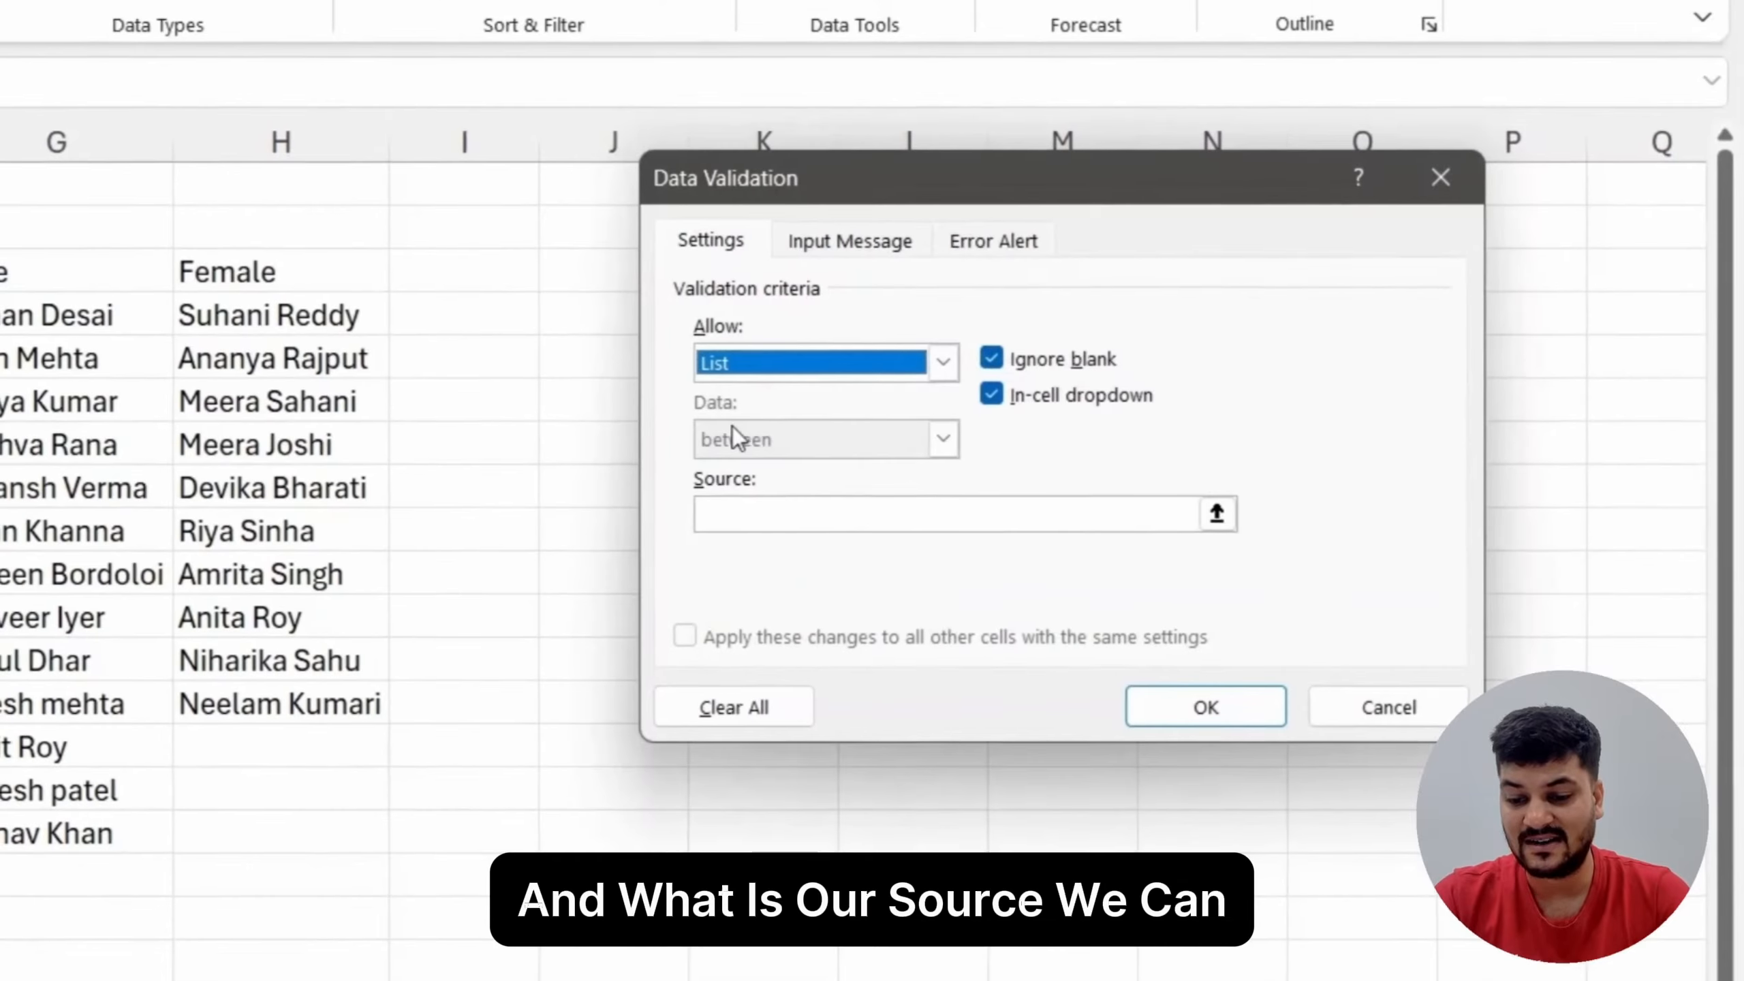
click(742, 512)
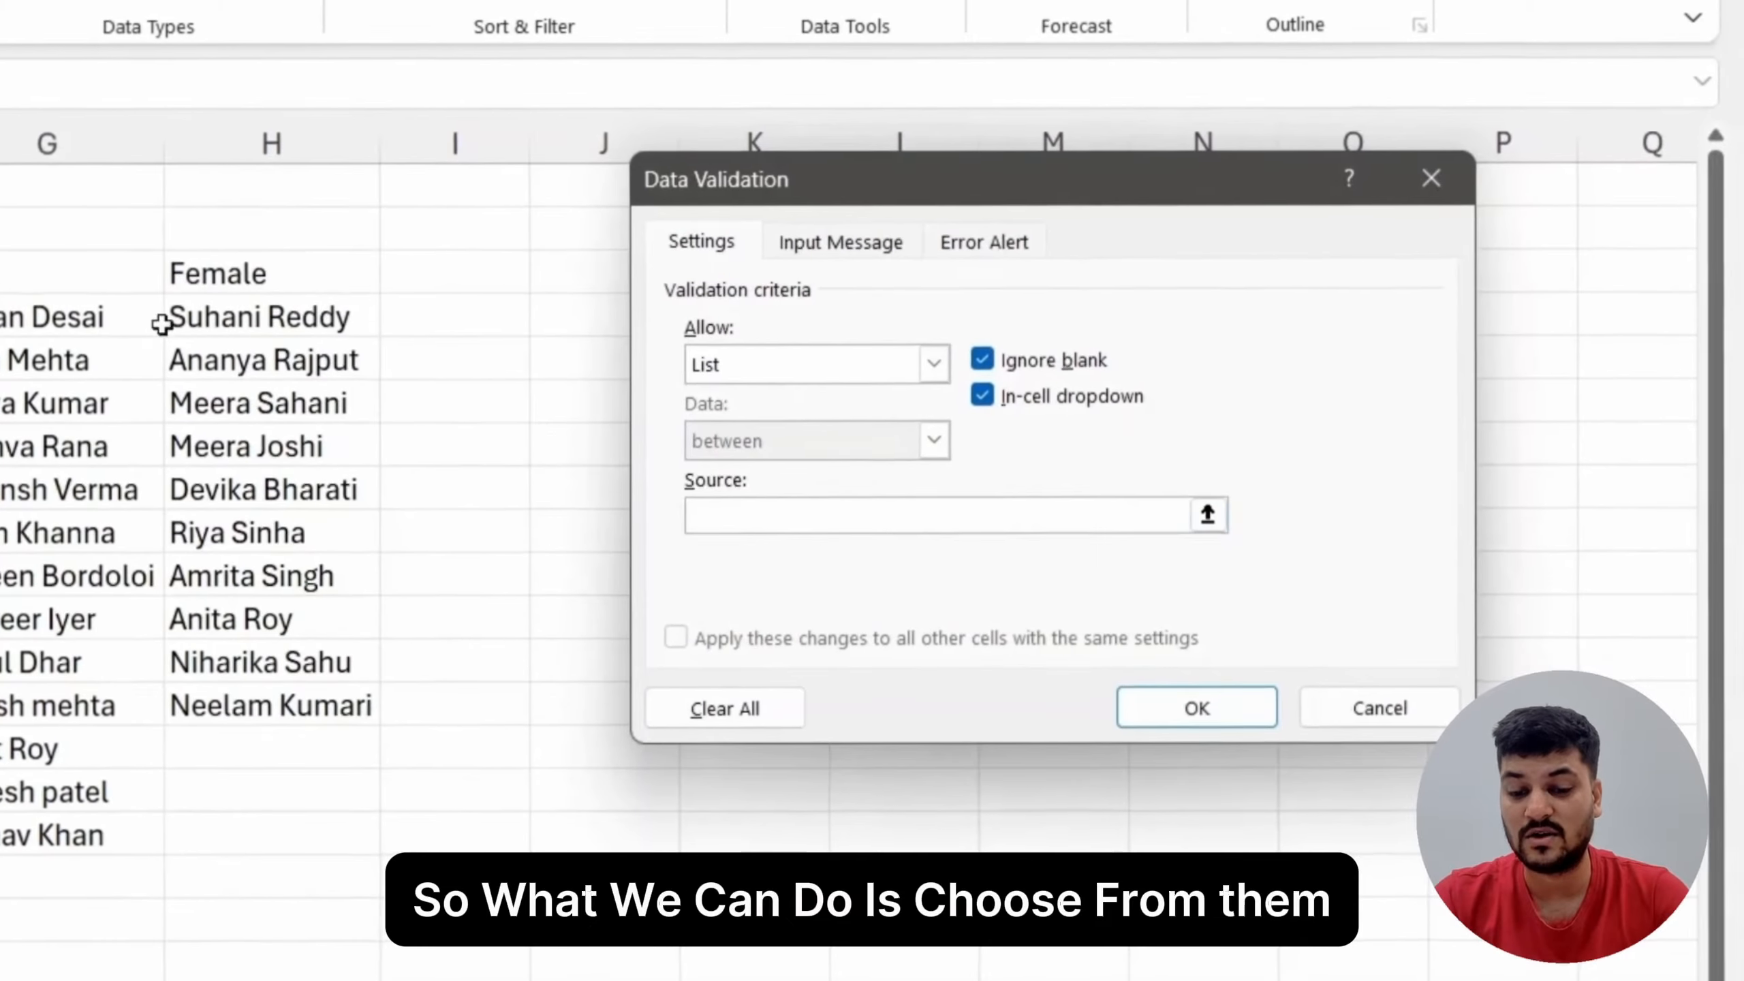
drag(56, 272, 272, 264)
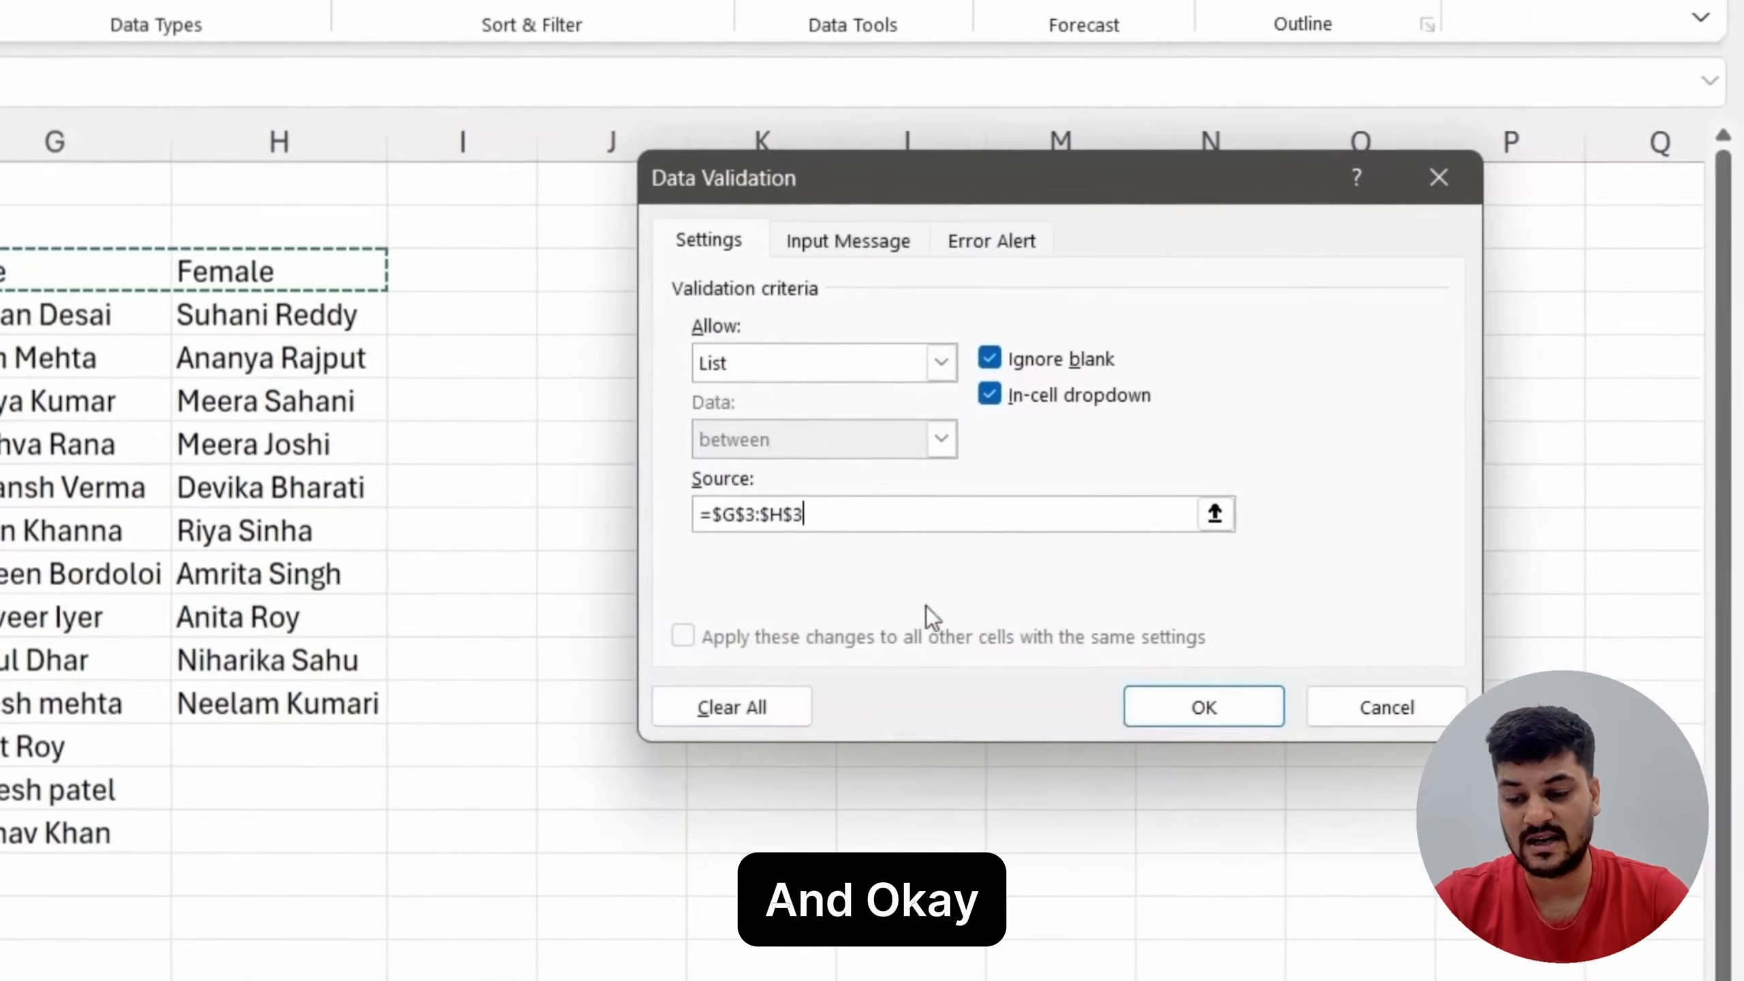
click(1163, 691)
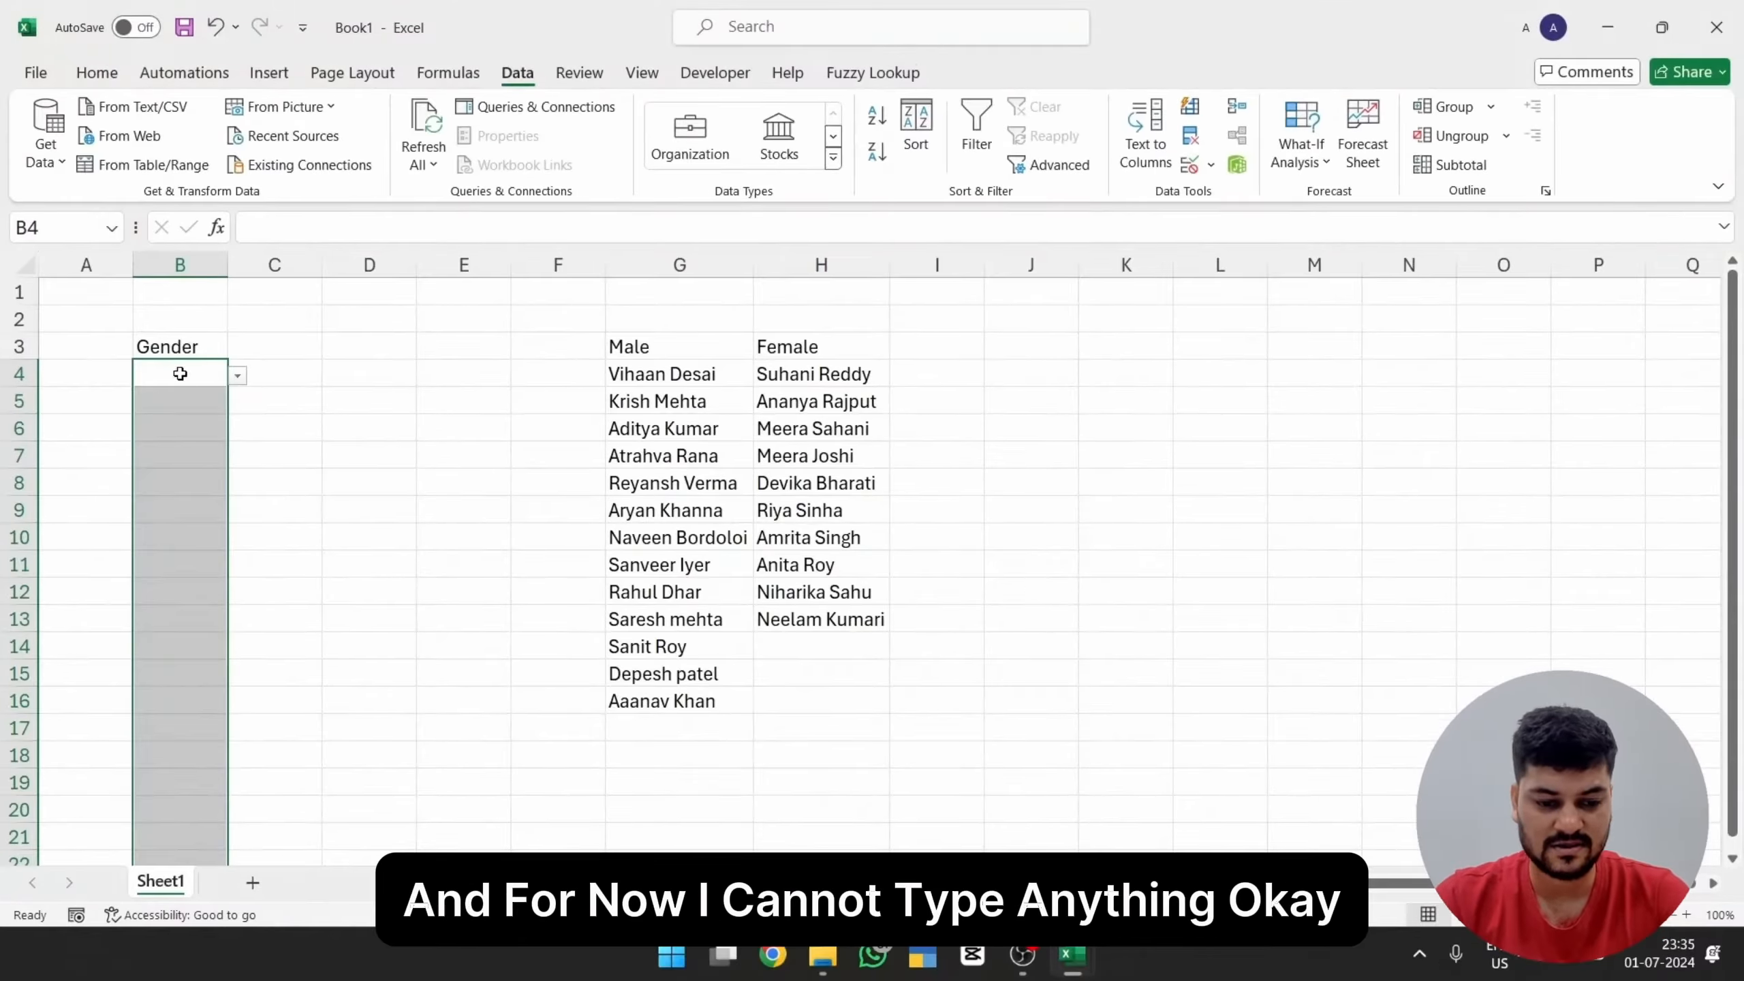
Step: Try to enter the invalid text "sknkn" in B4 to test the validation
click(293, 380)
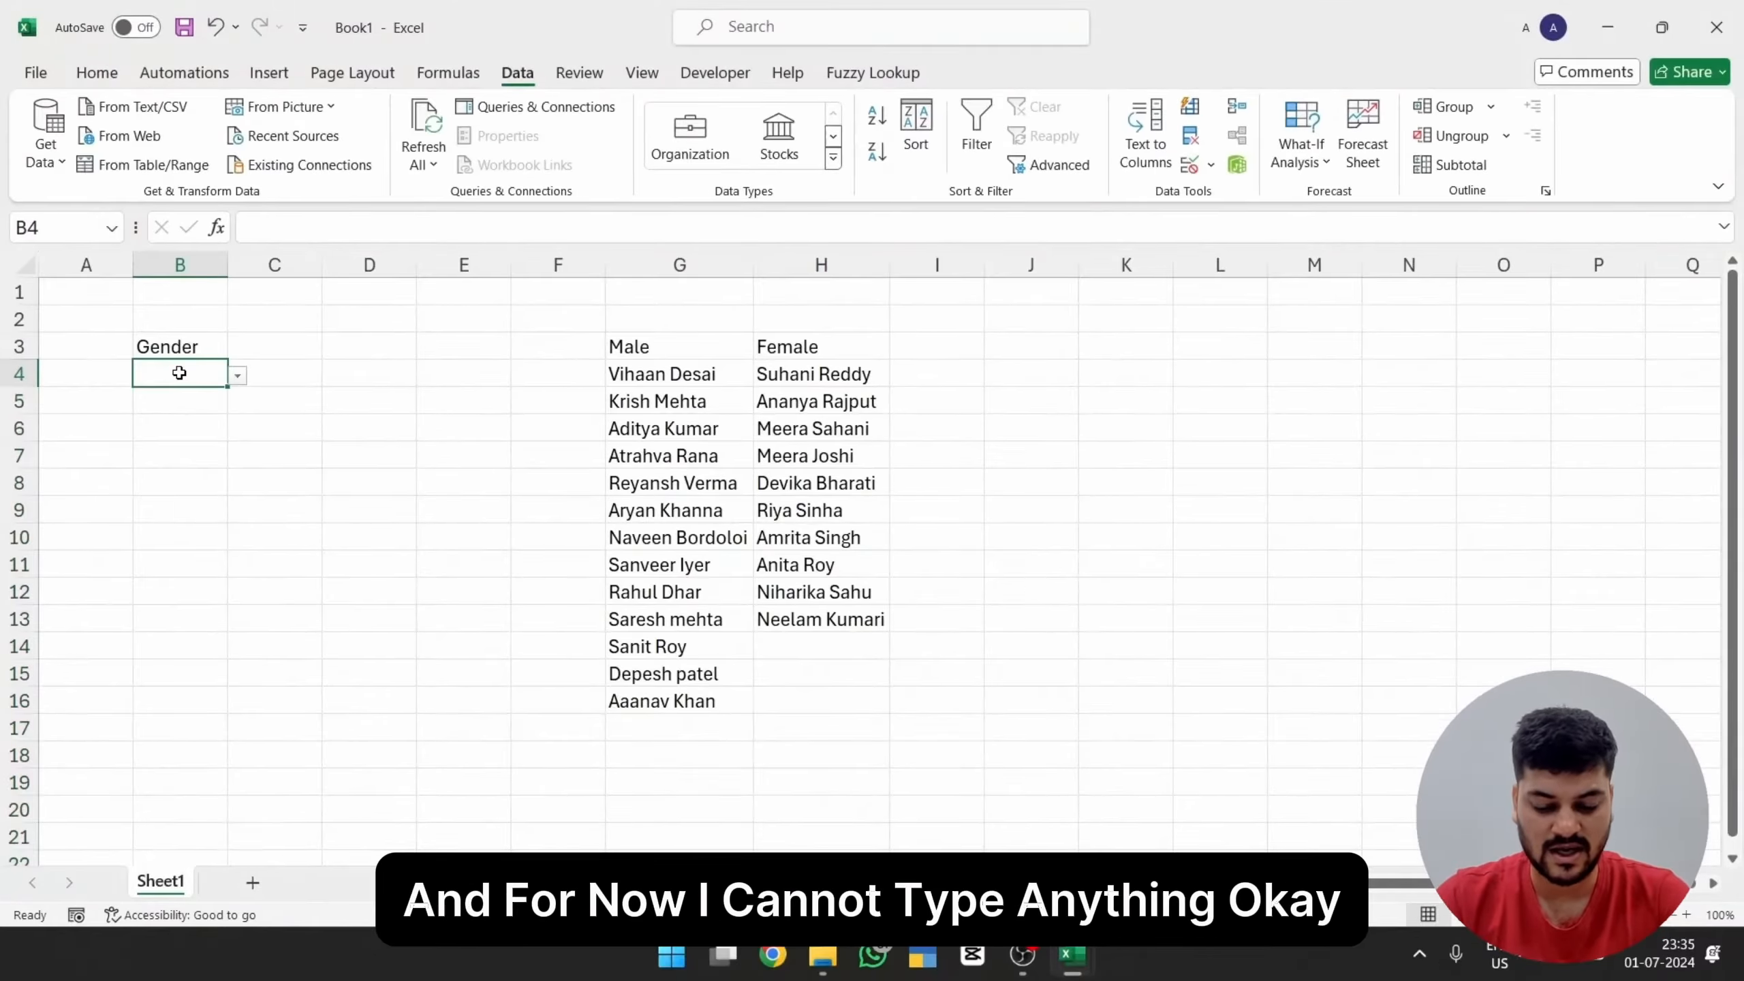
text(sknkn)
key(Return)
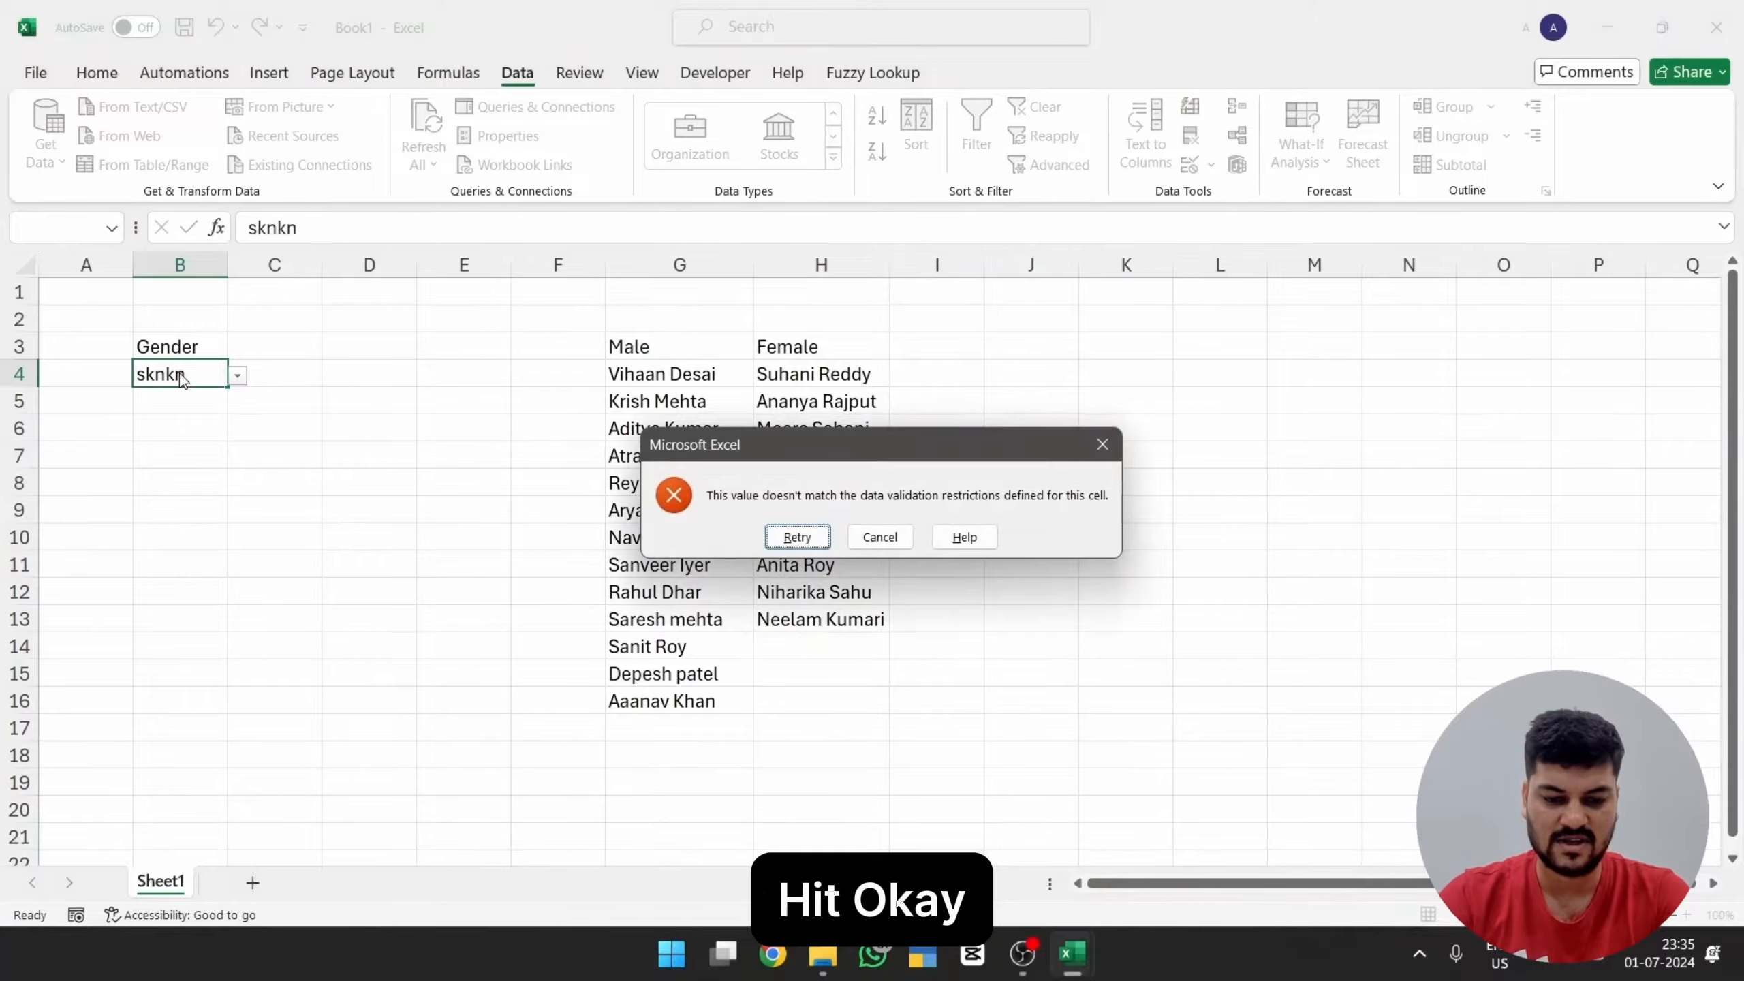
key(Escape)
Step: Choose Male in B4 and Female in B5 and B6 from the in-cell drop-down lists
click(237, 375)
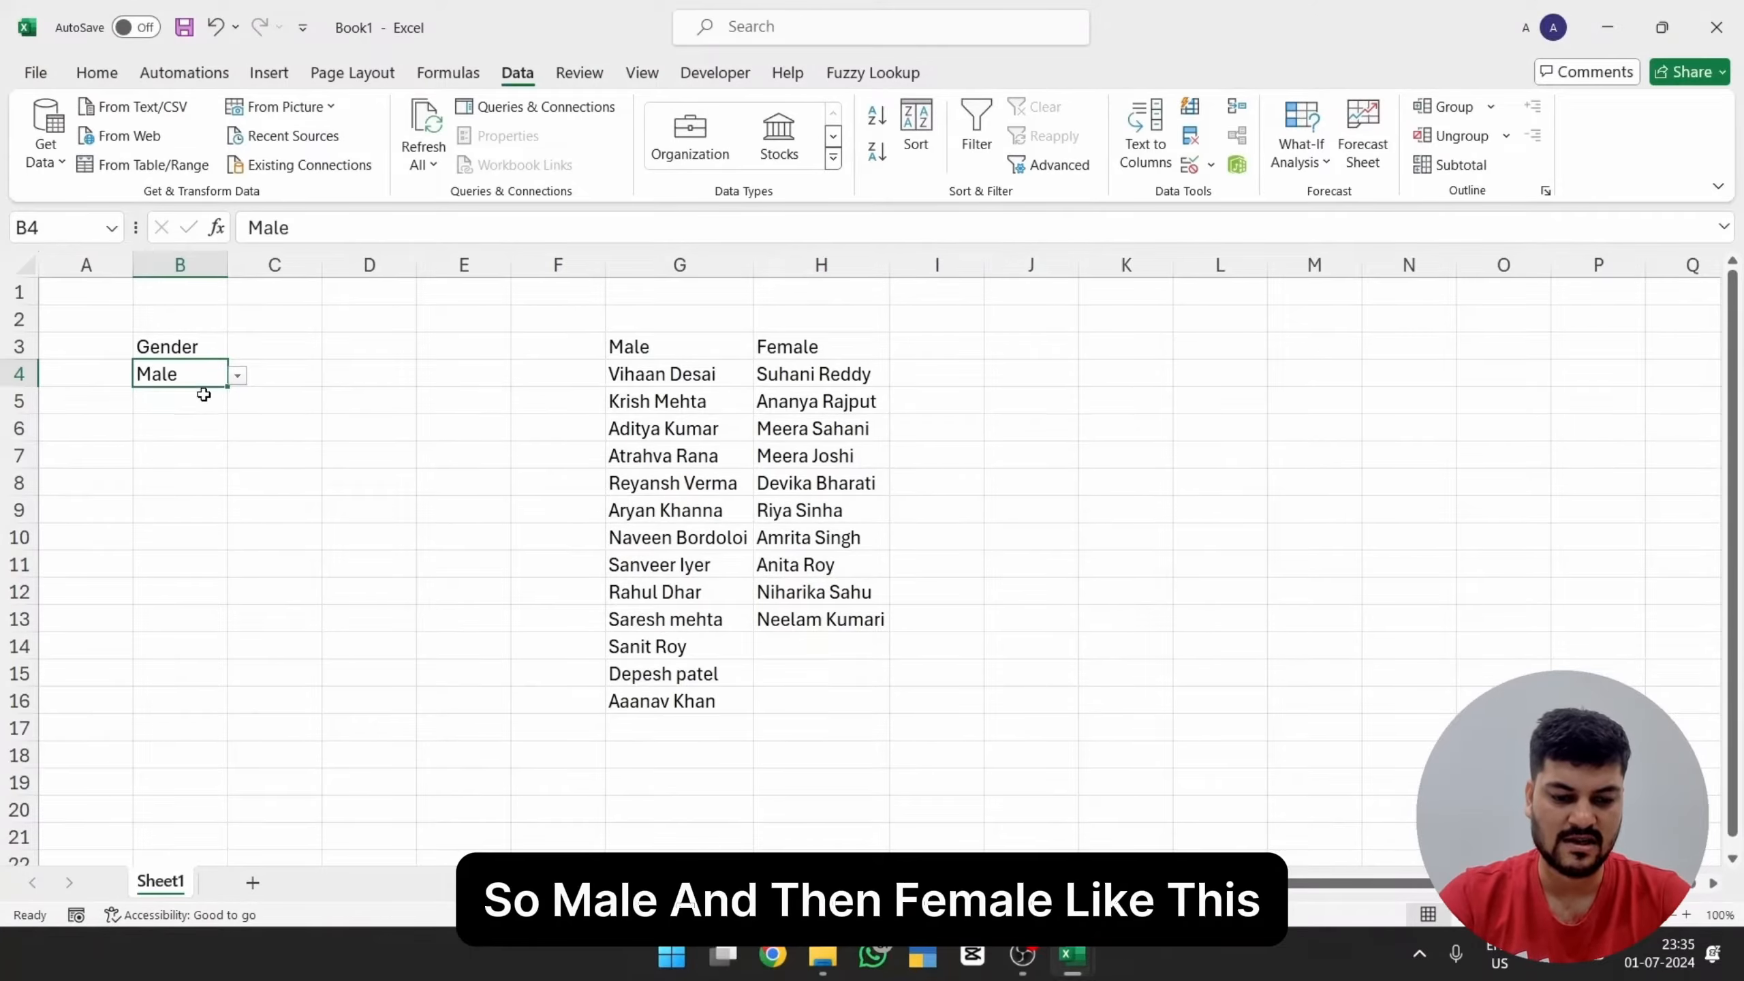
click(196, 446)
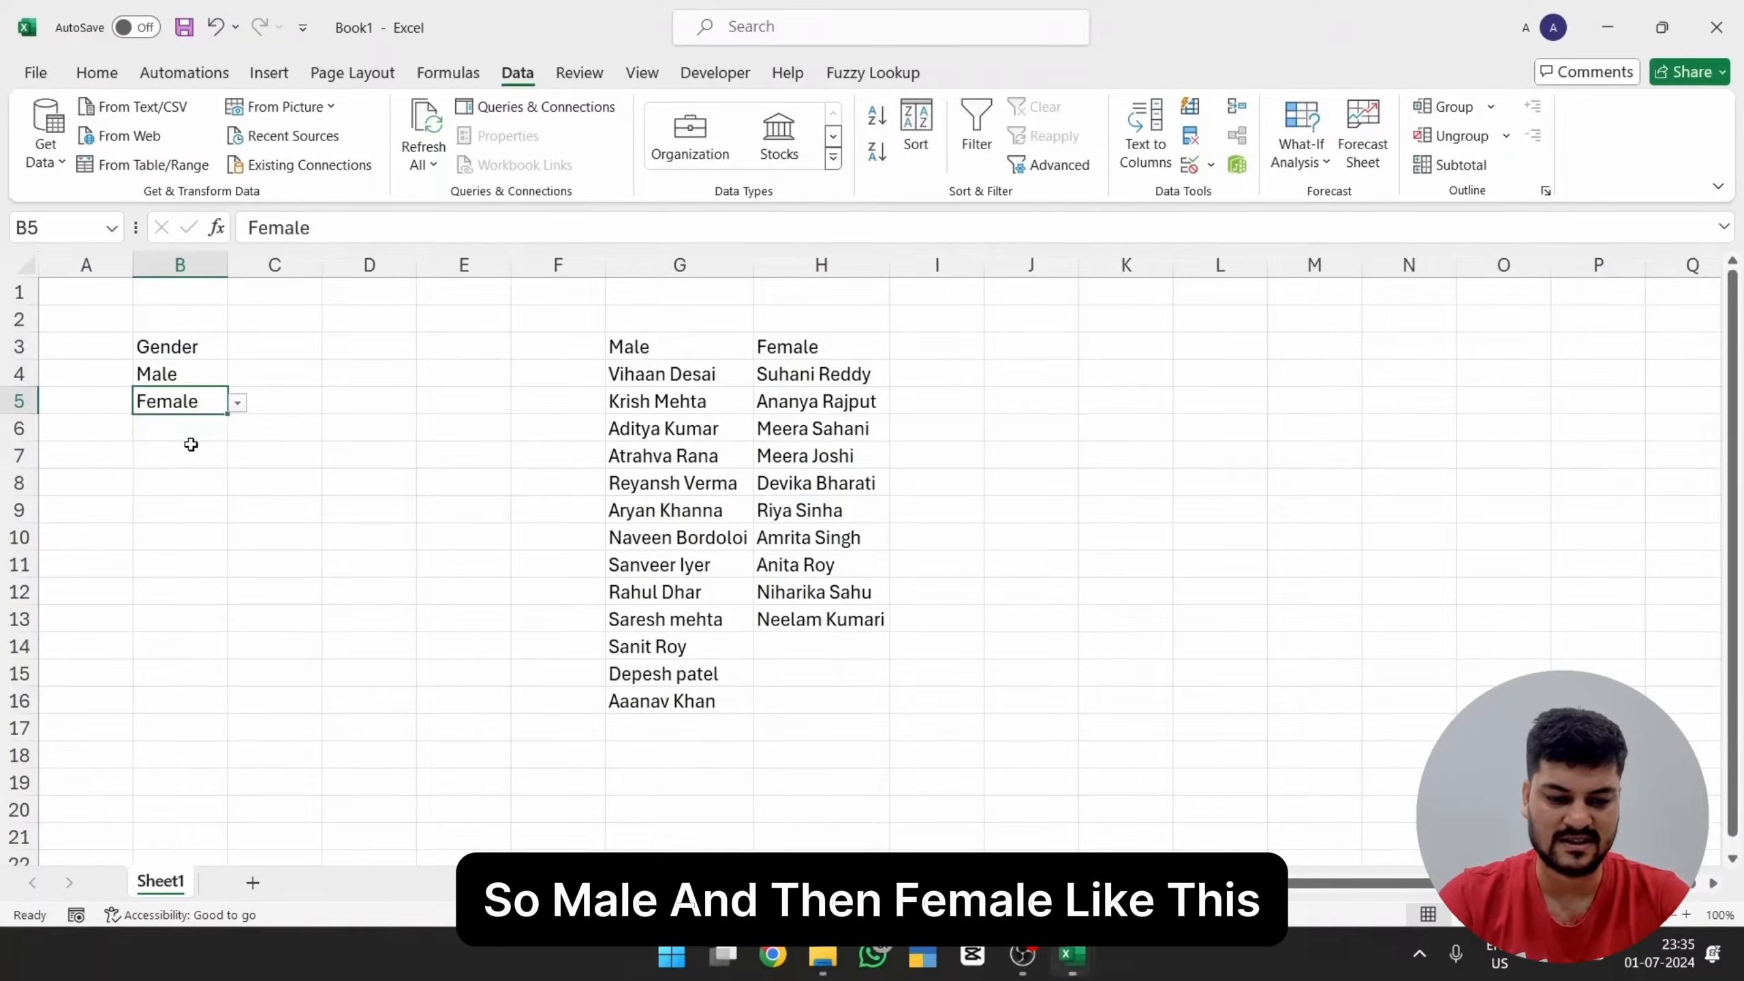
click(199, 429)
click(244, 437)
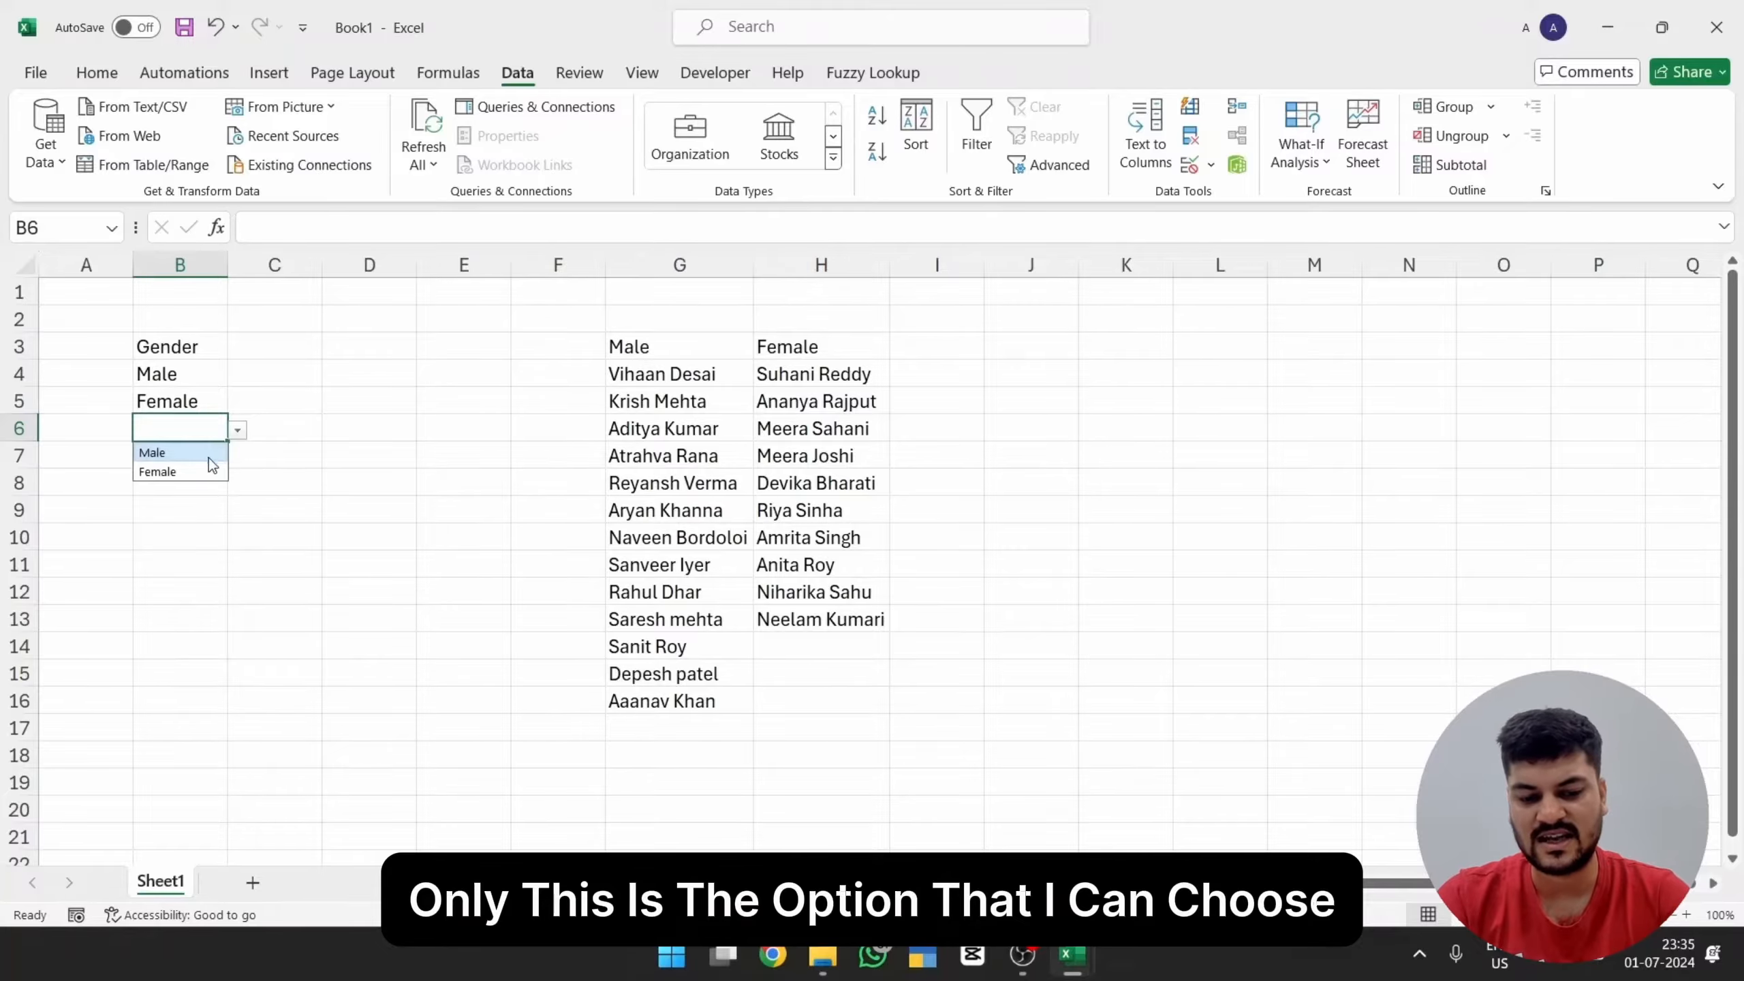
click(199, 473)
key(Return)
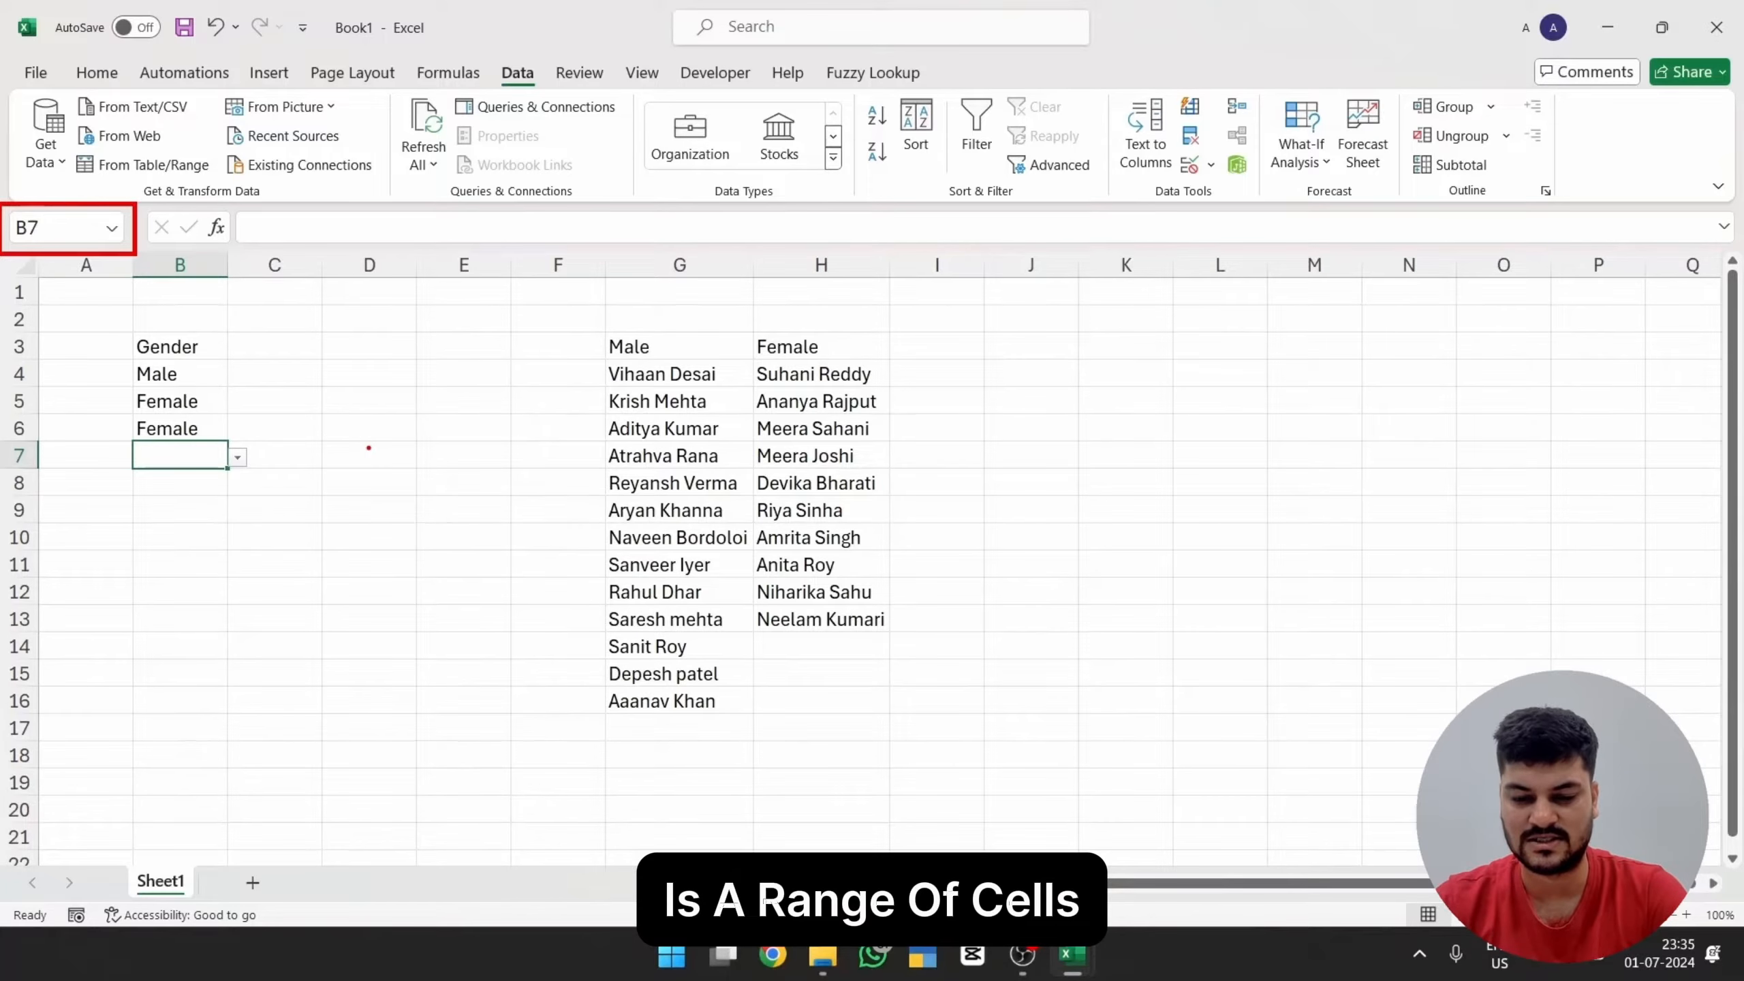
Step: Define the name "Male" for the male employee names in G4:G16
drag(661, 374, 660, 700)
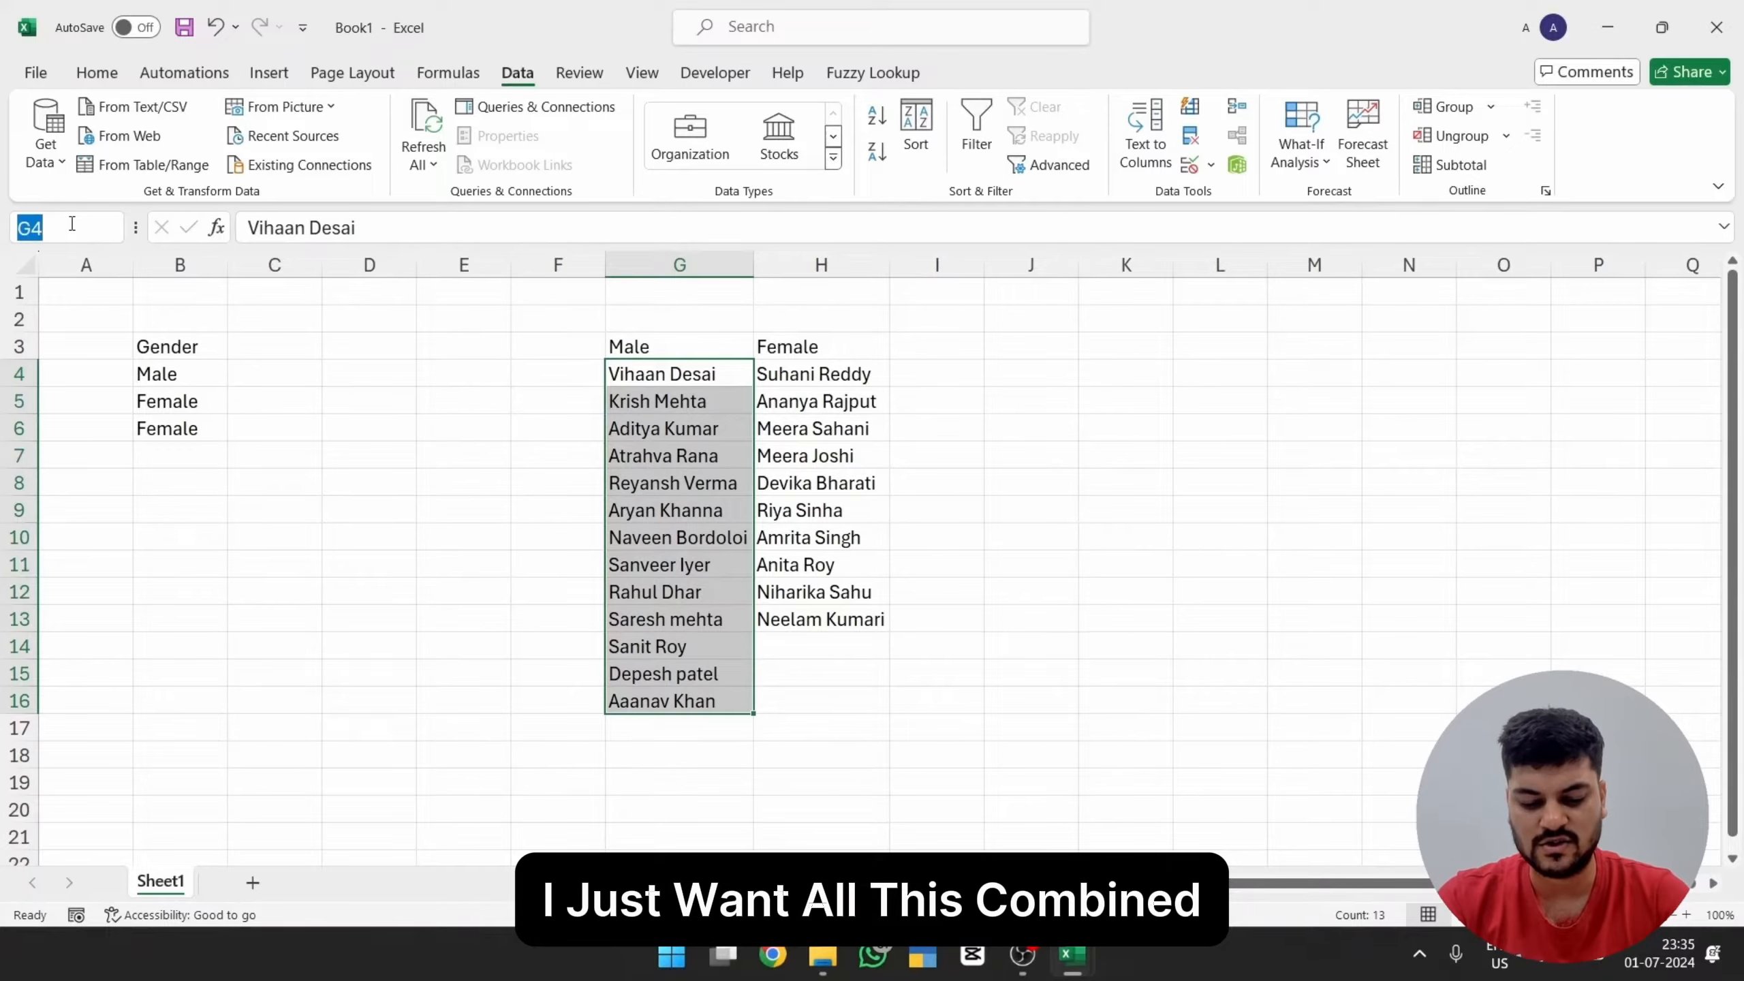
text(Male)
key(Return)
click(466, 570)
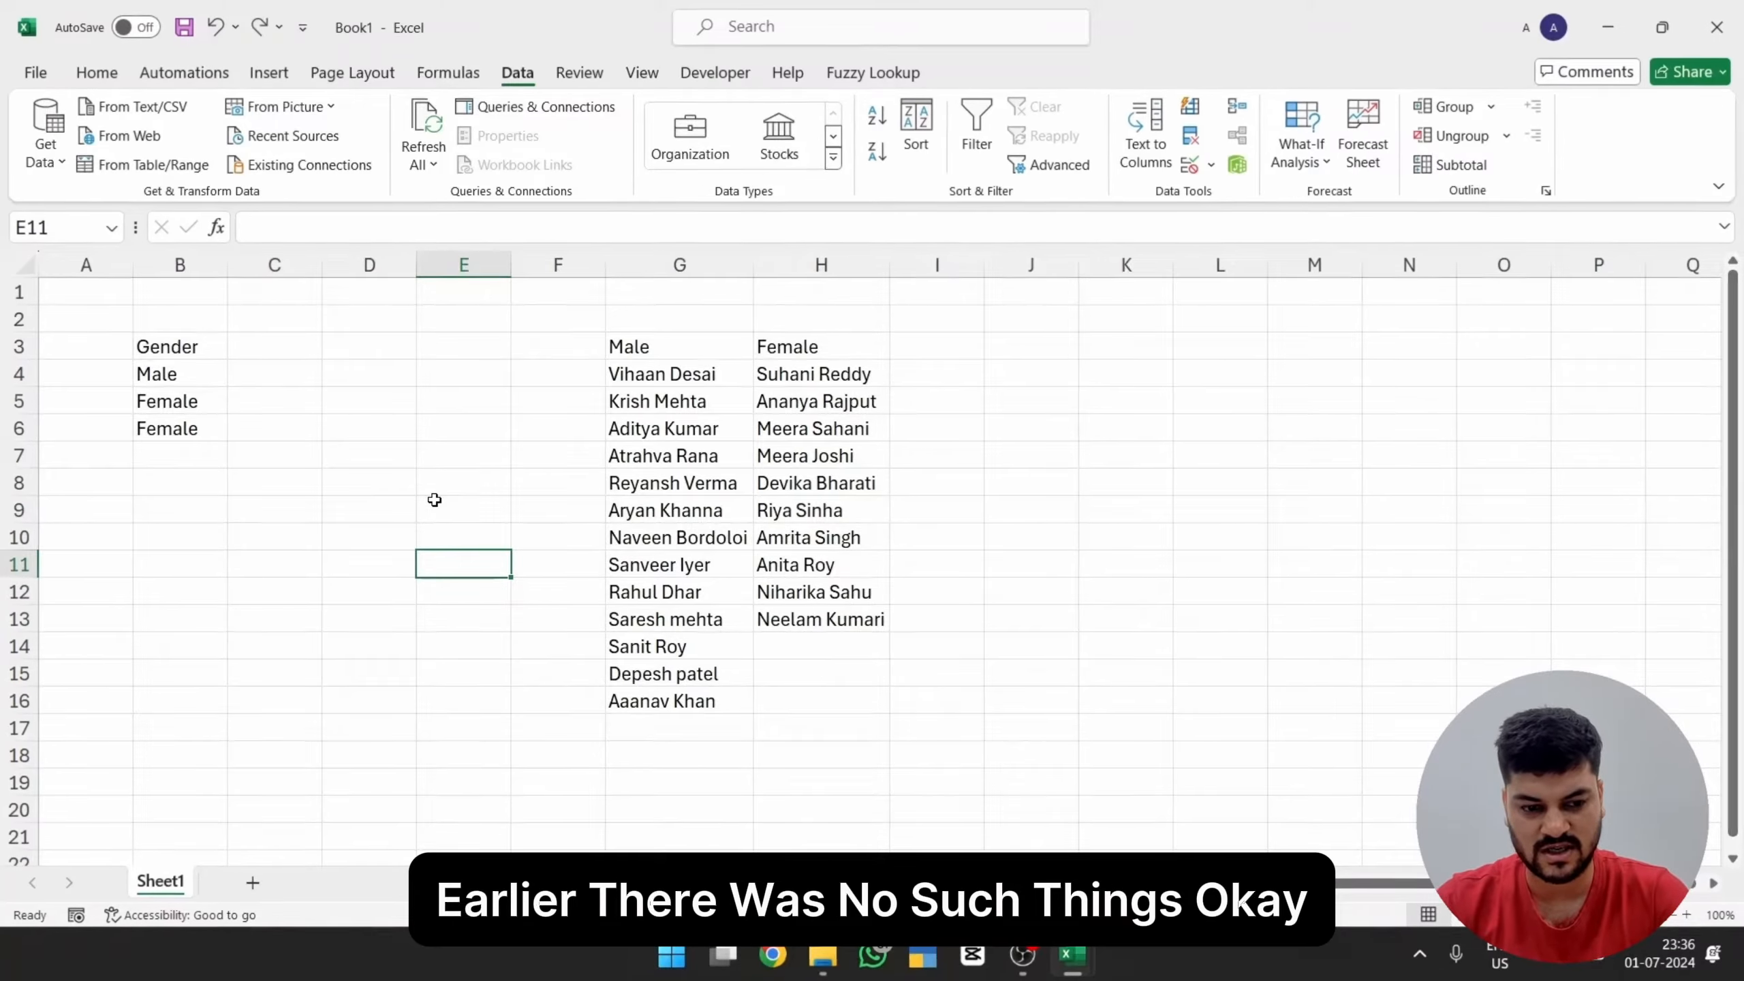
Step: Try the formula =male in cell E5
click(452, 397)
text(=male)
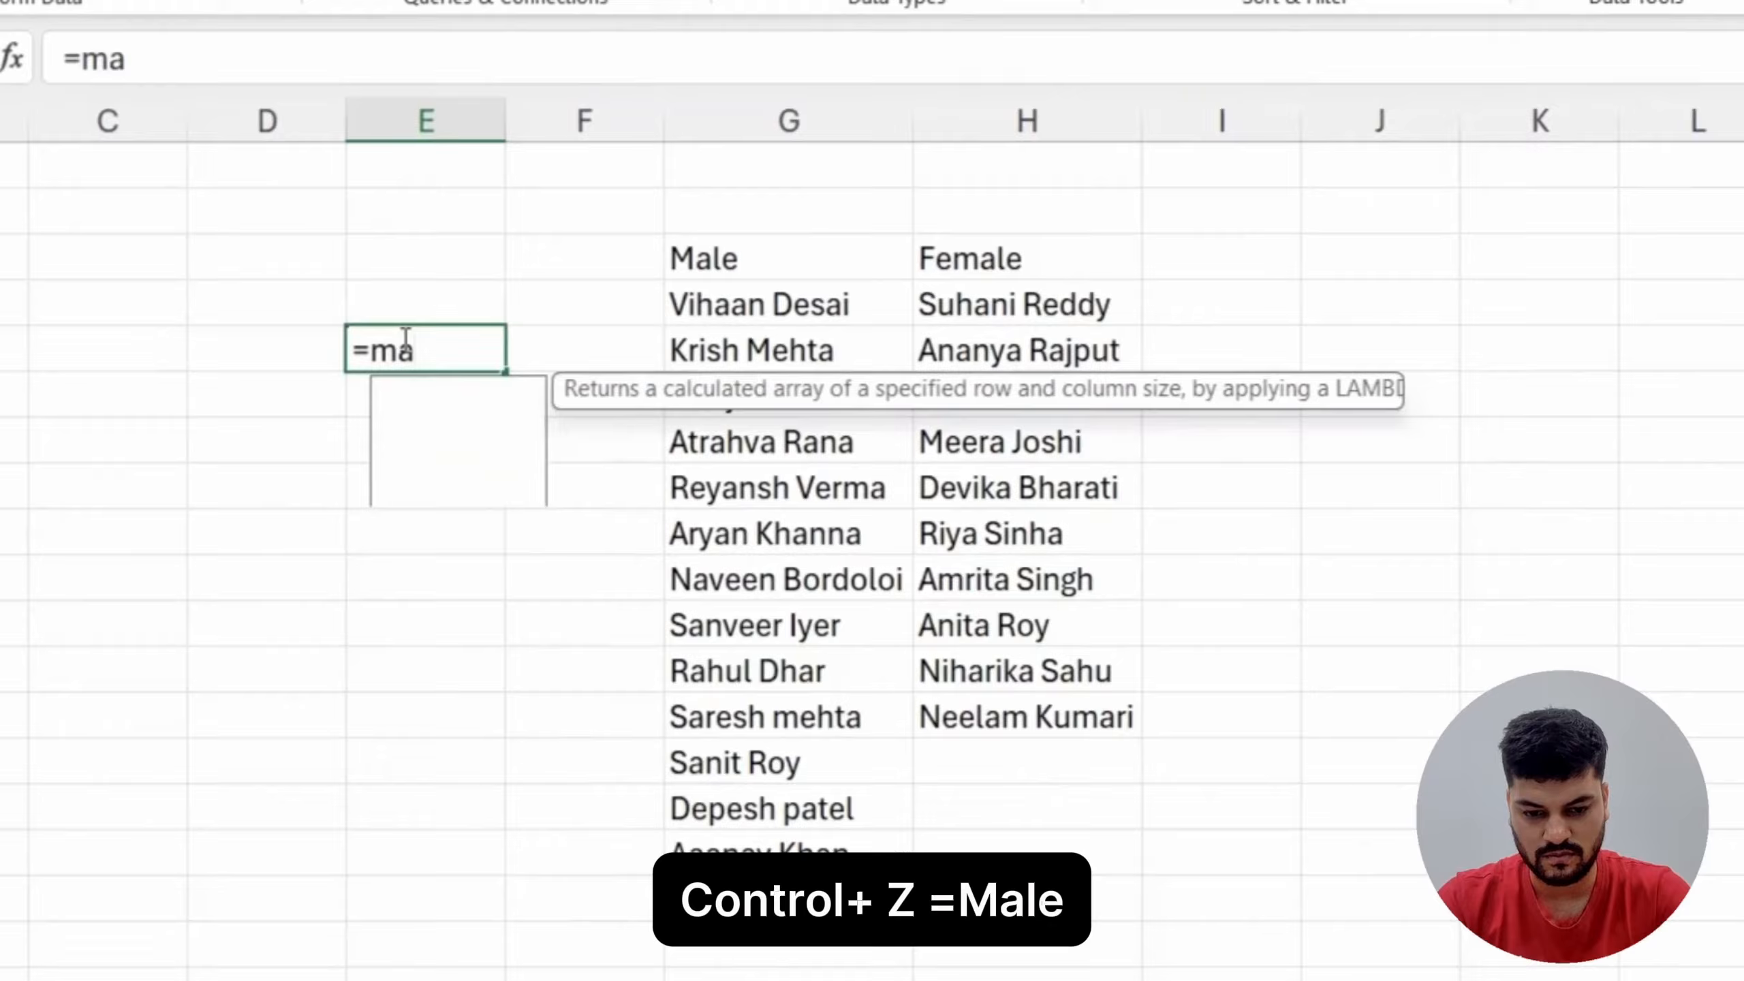
key(ctrl+Return)
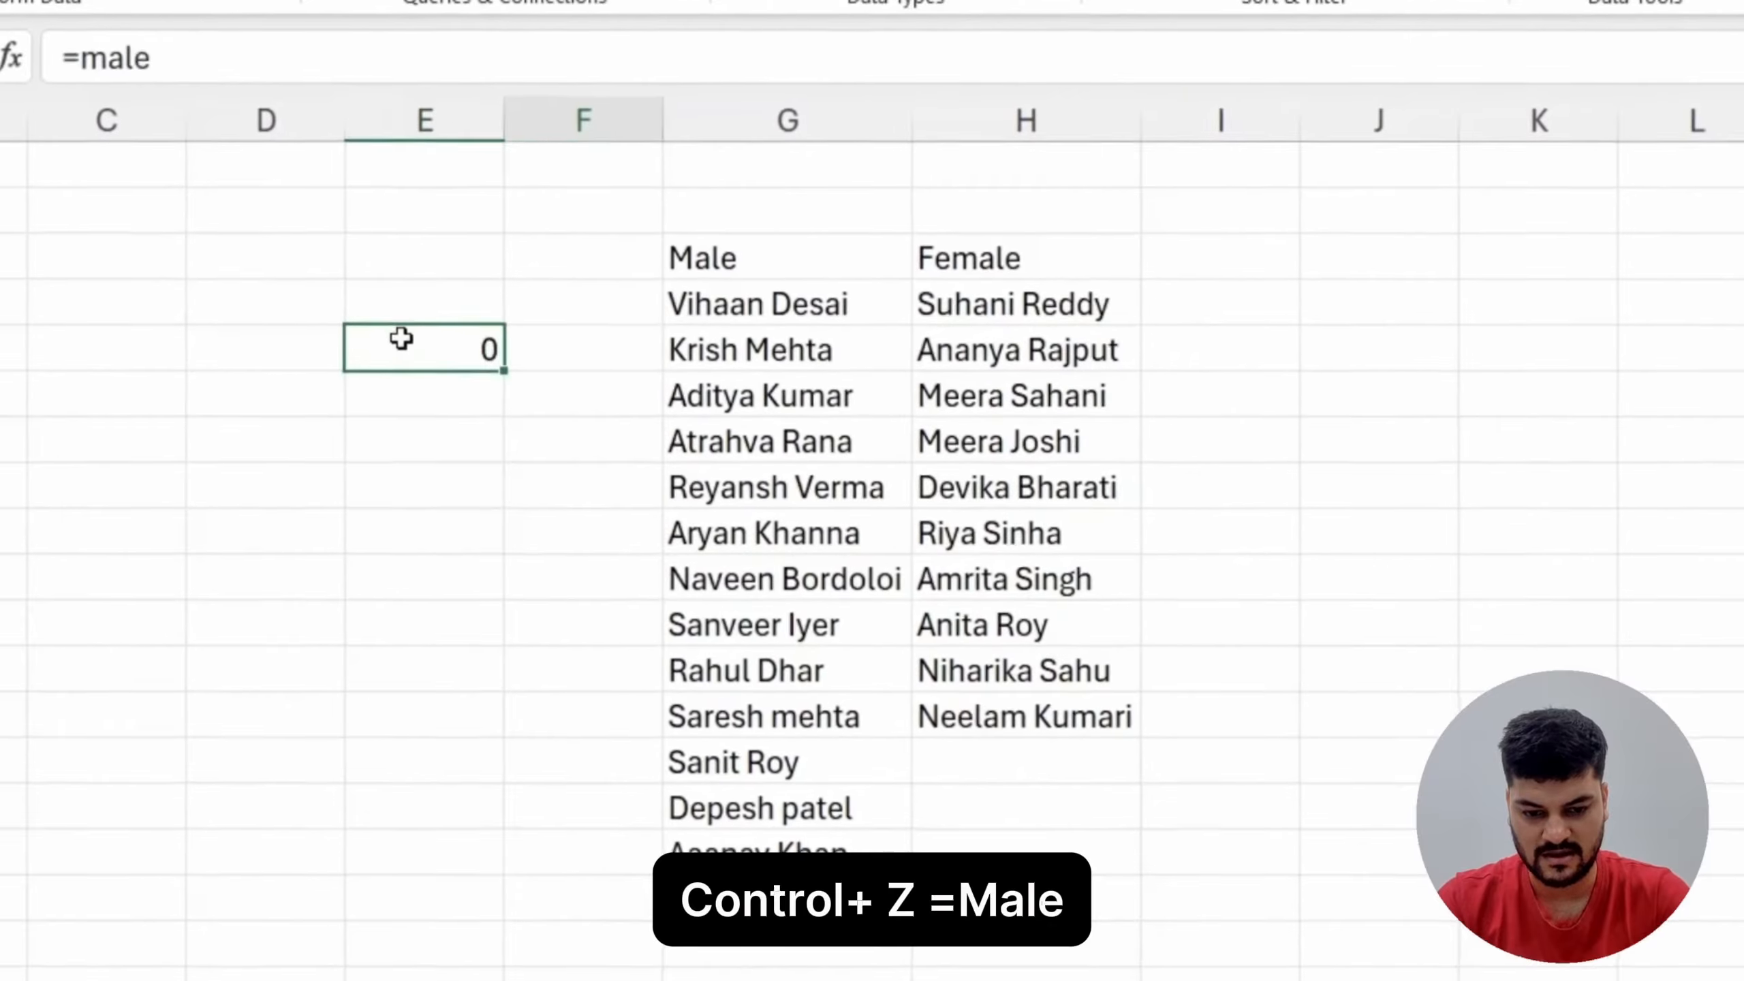
text(=male)
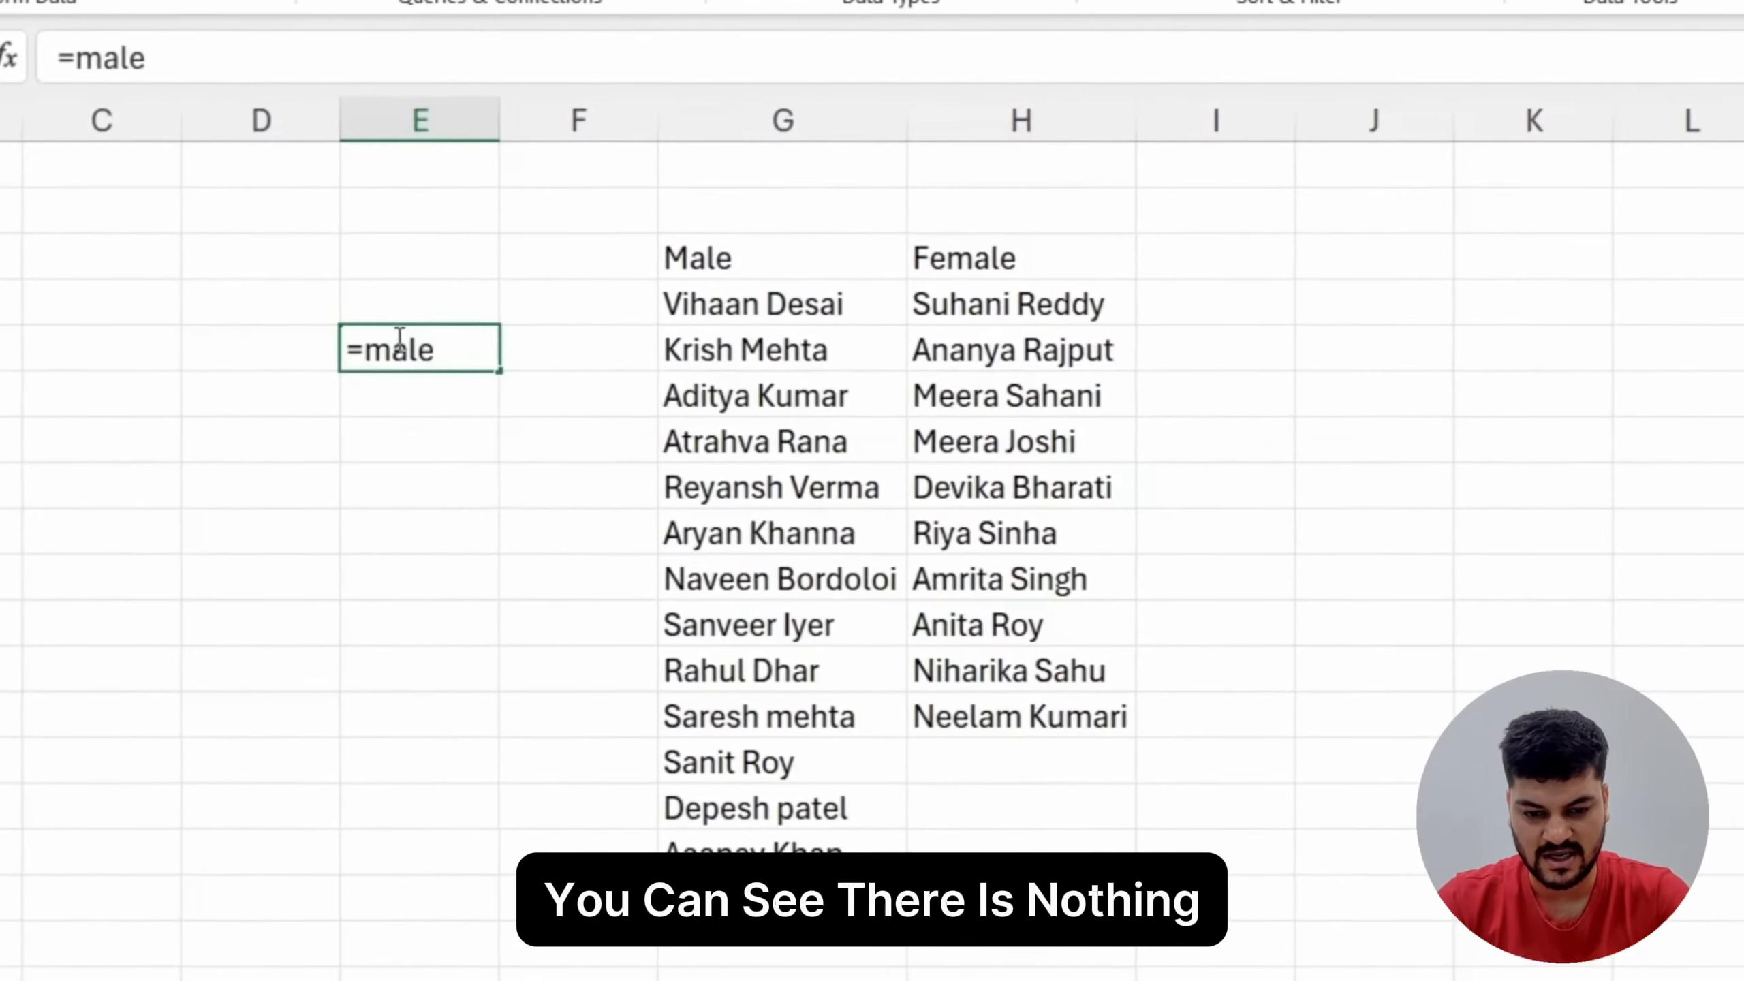
key(Tab)
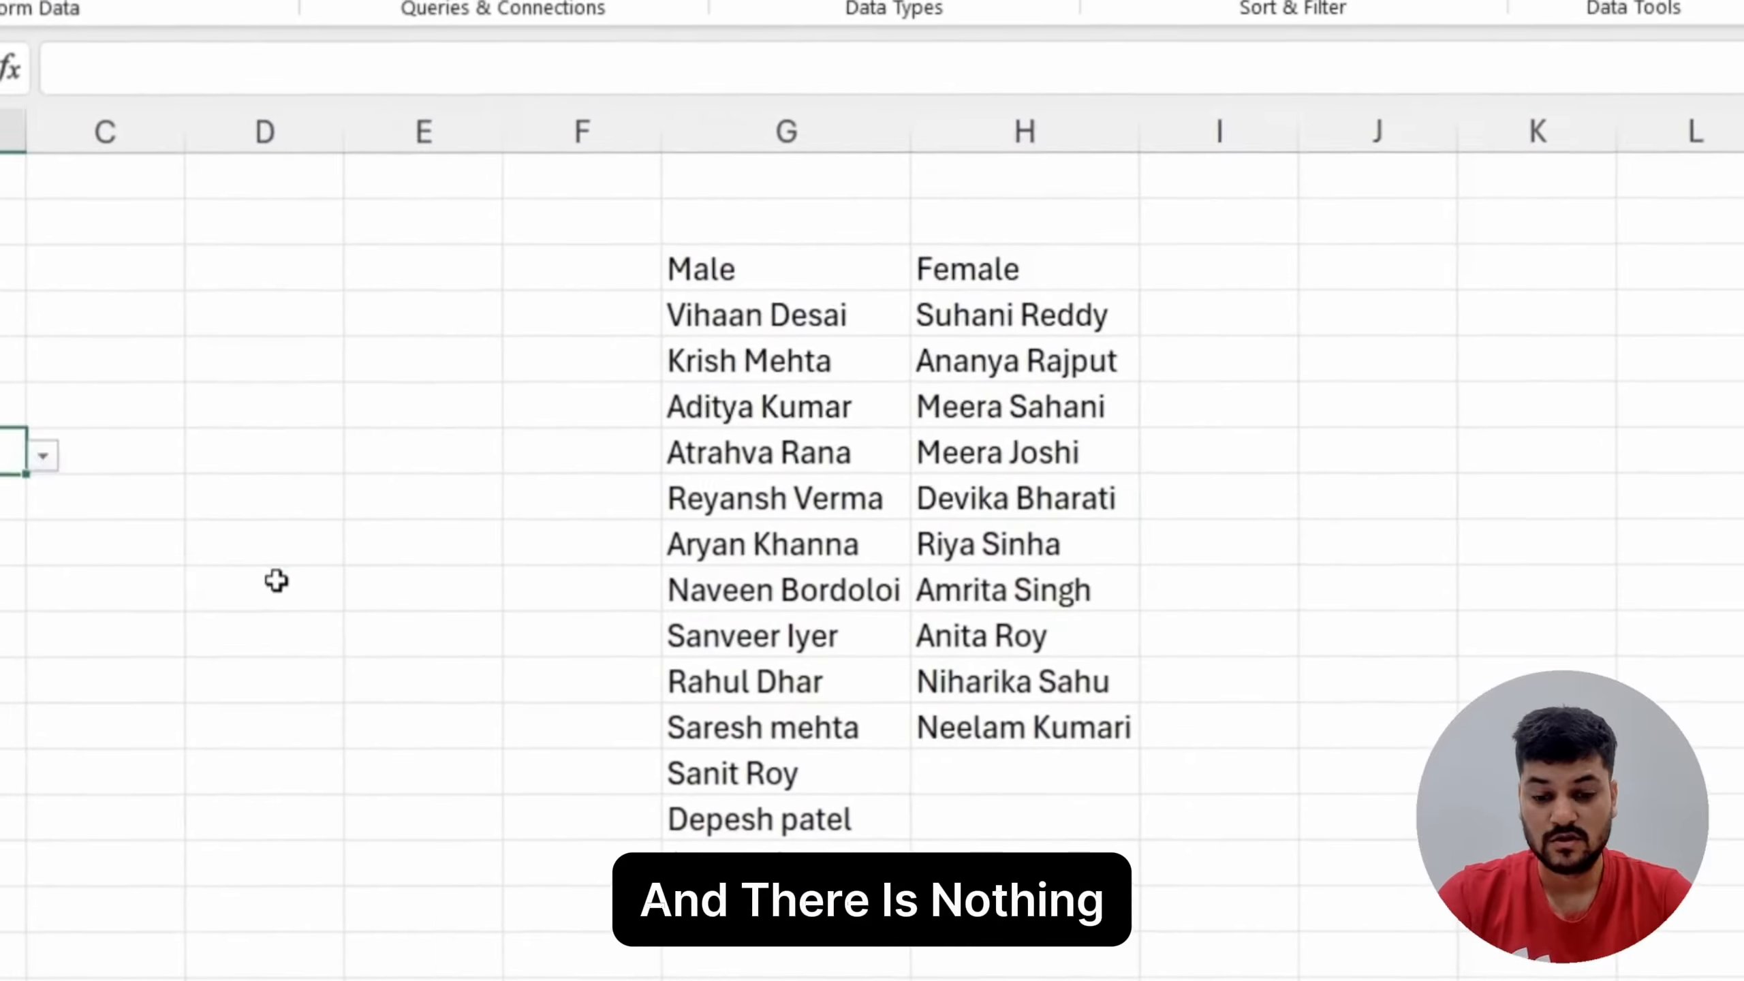
click(276, 570)
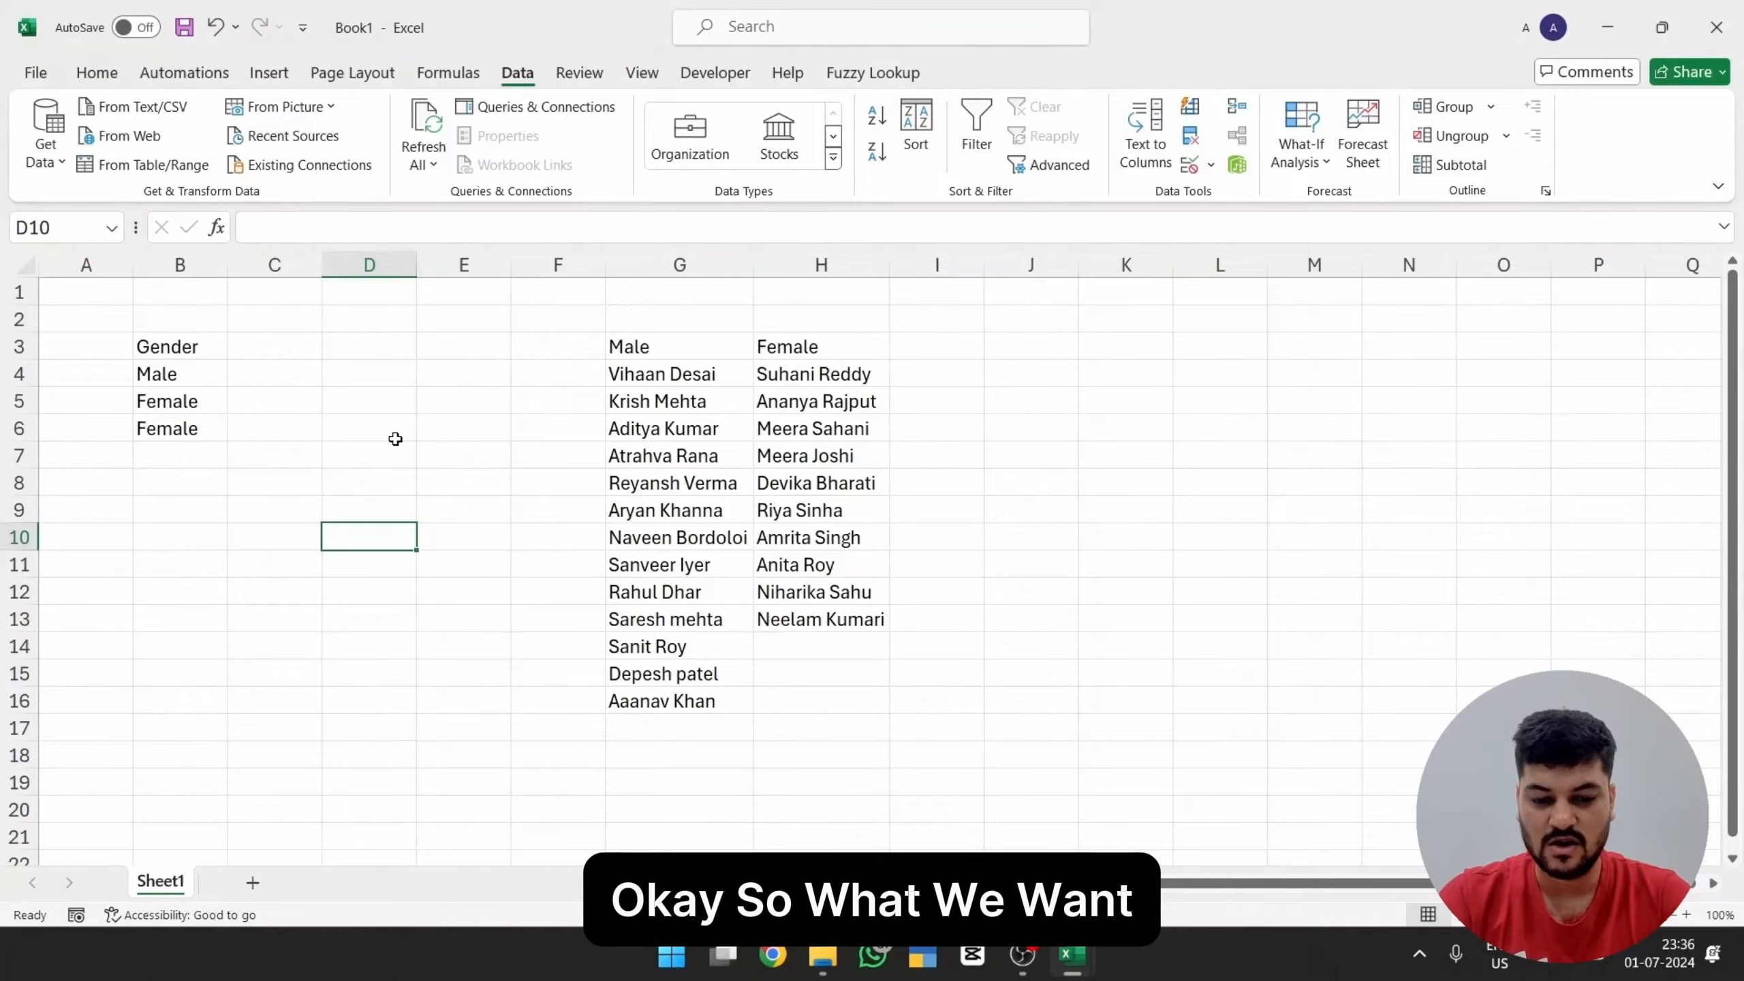
Step: Test the formula =male in cell D6, then clear the cell
text(=male)
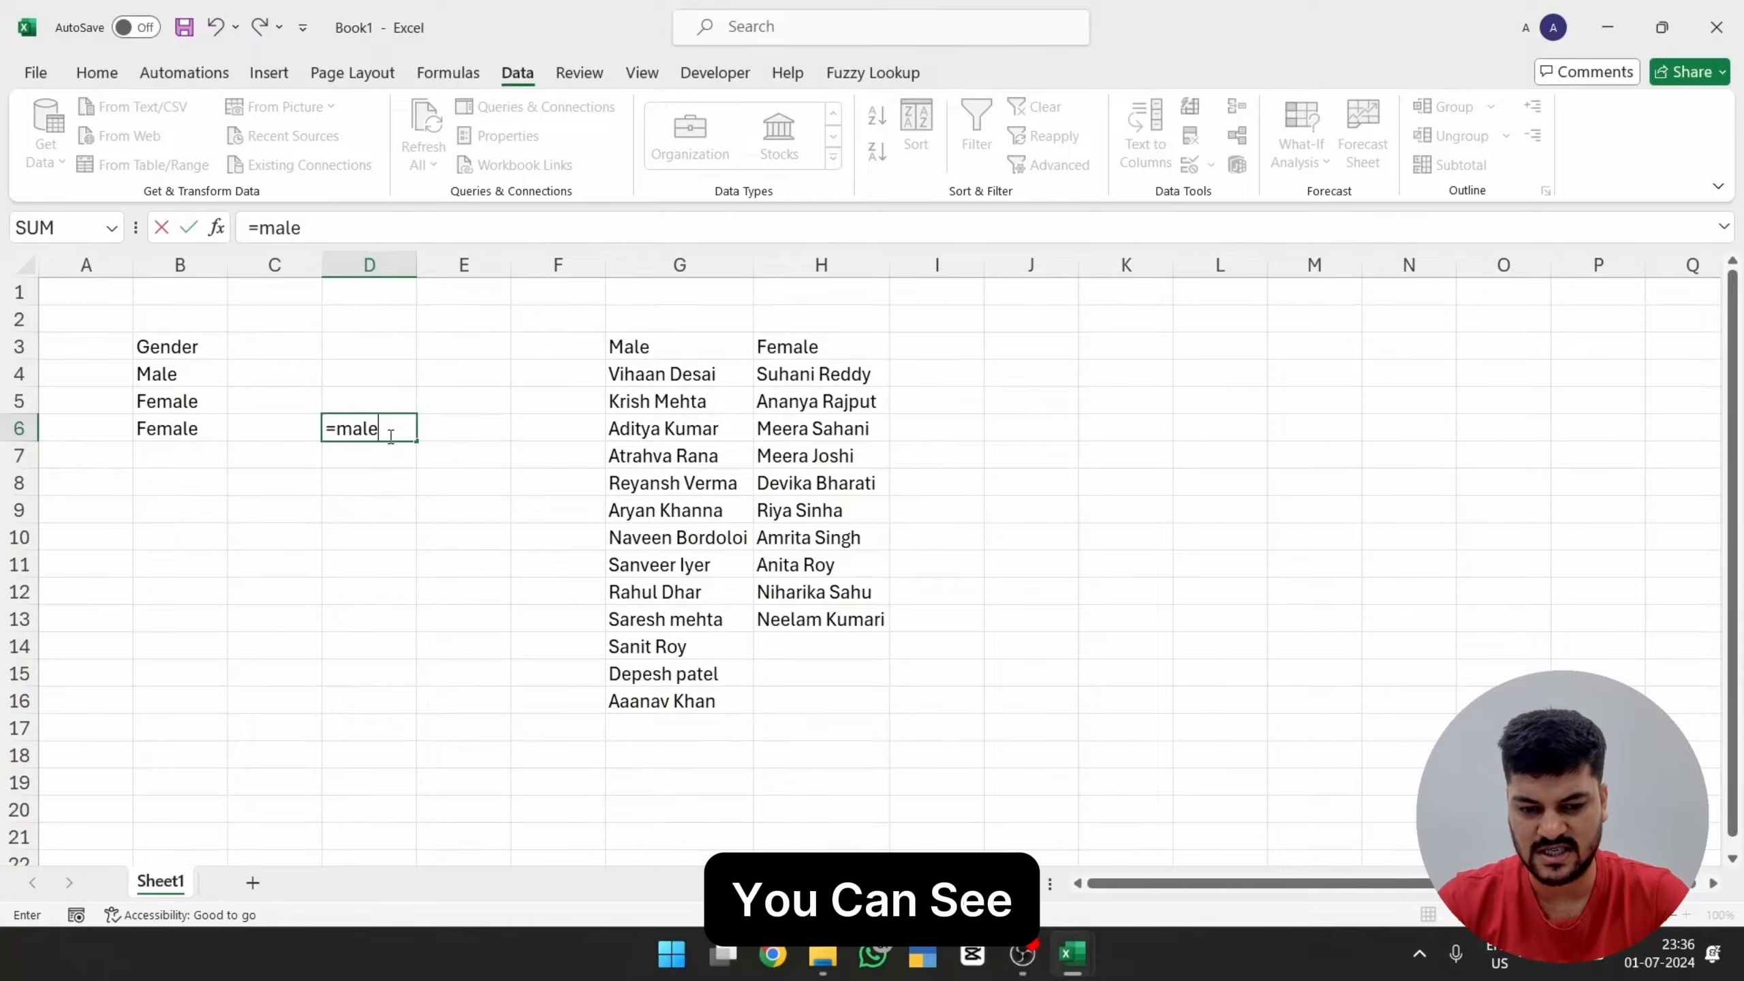
key(Tab)
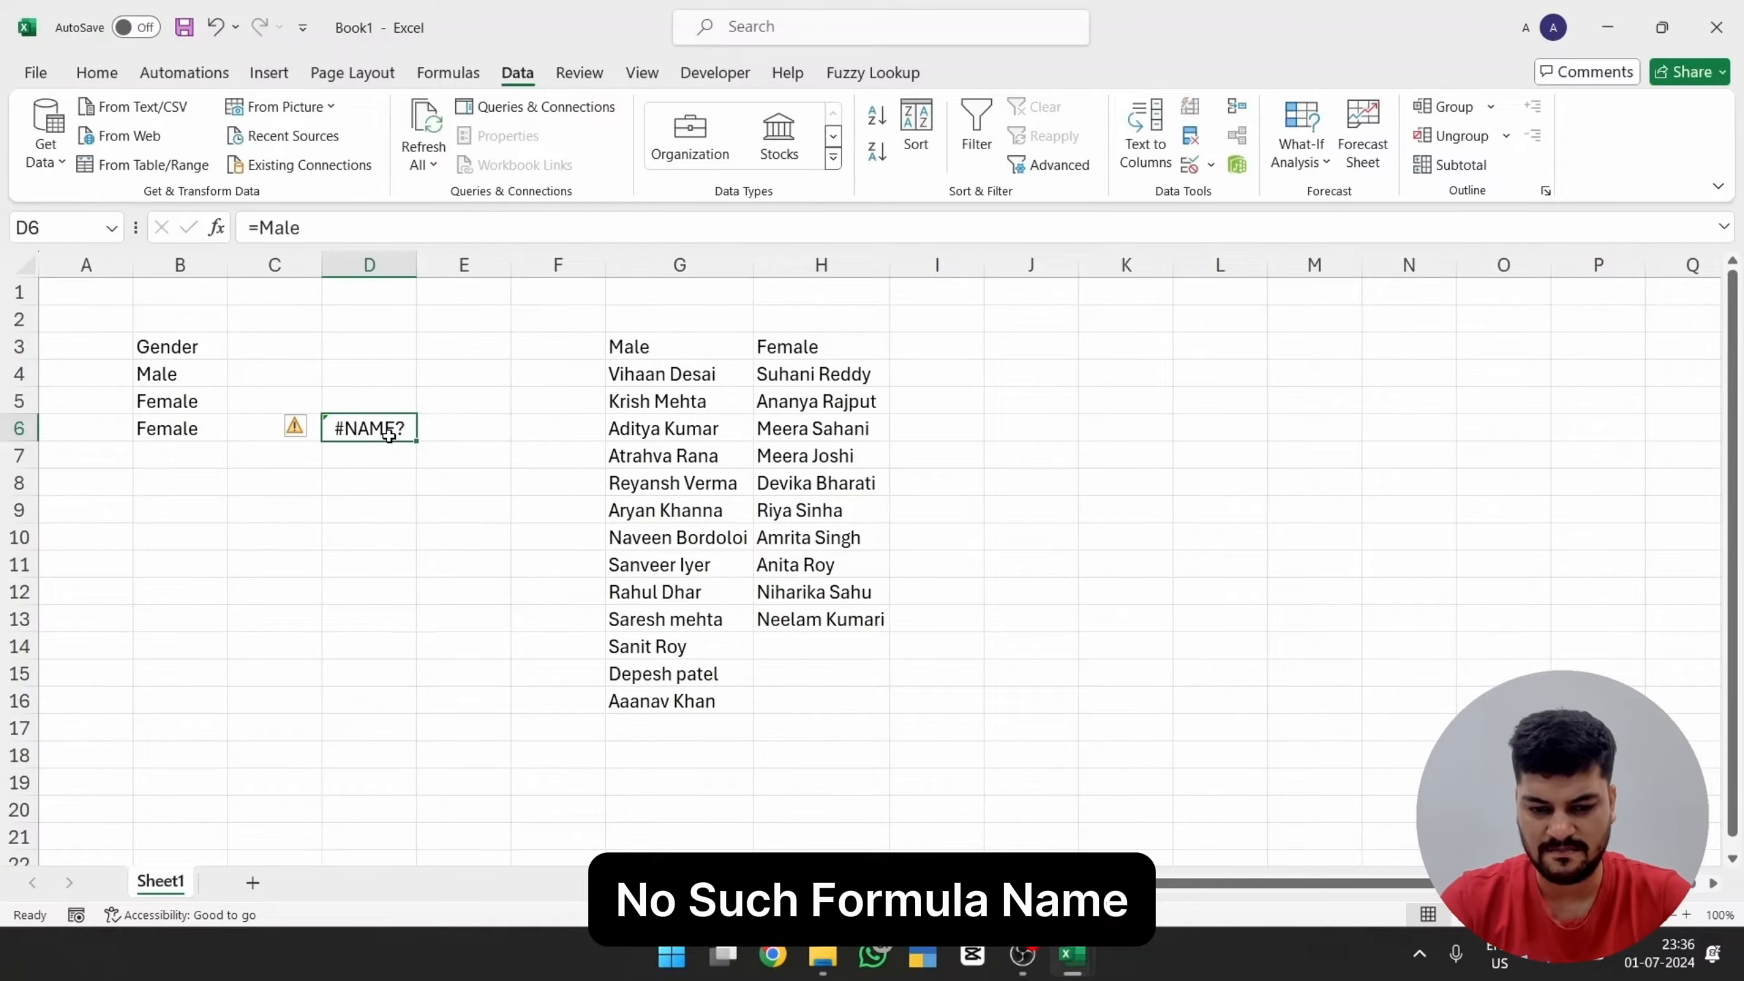
key(Delete)
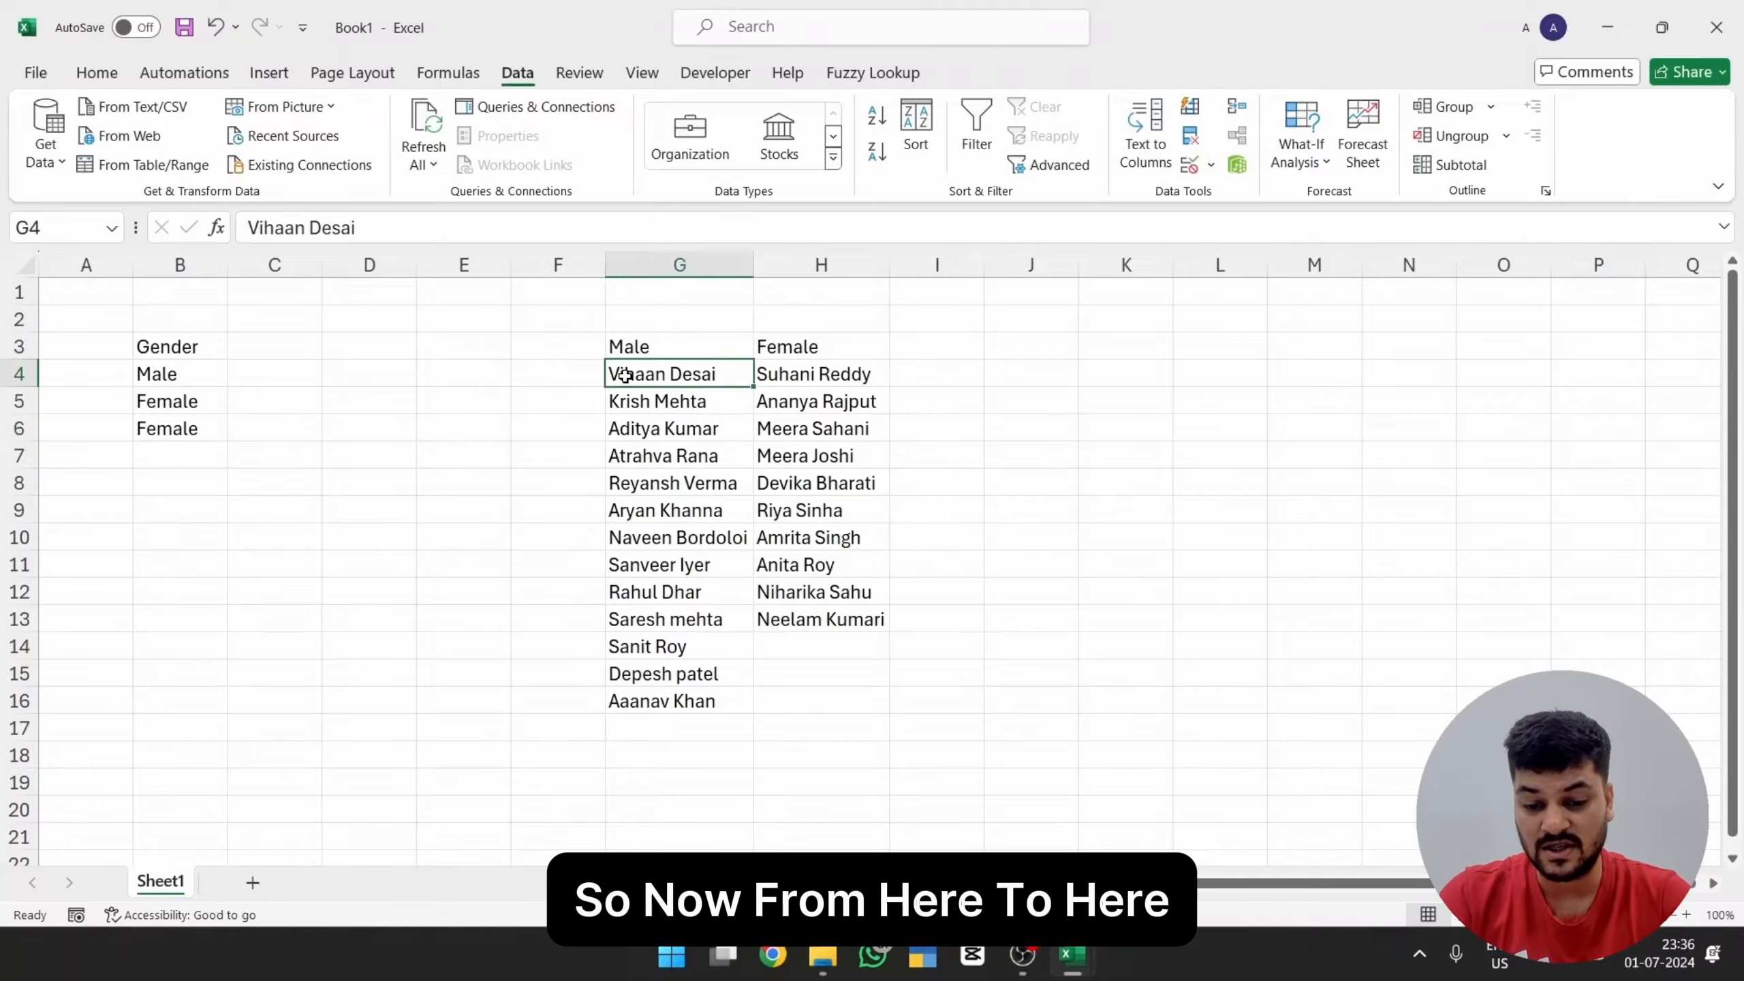
Step: Select the male employee names in G4:G16 and name the range "Male"
drag(624, 375, 668, 705)
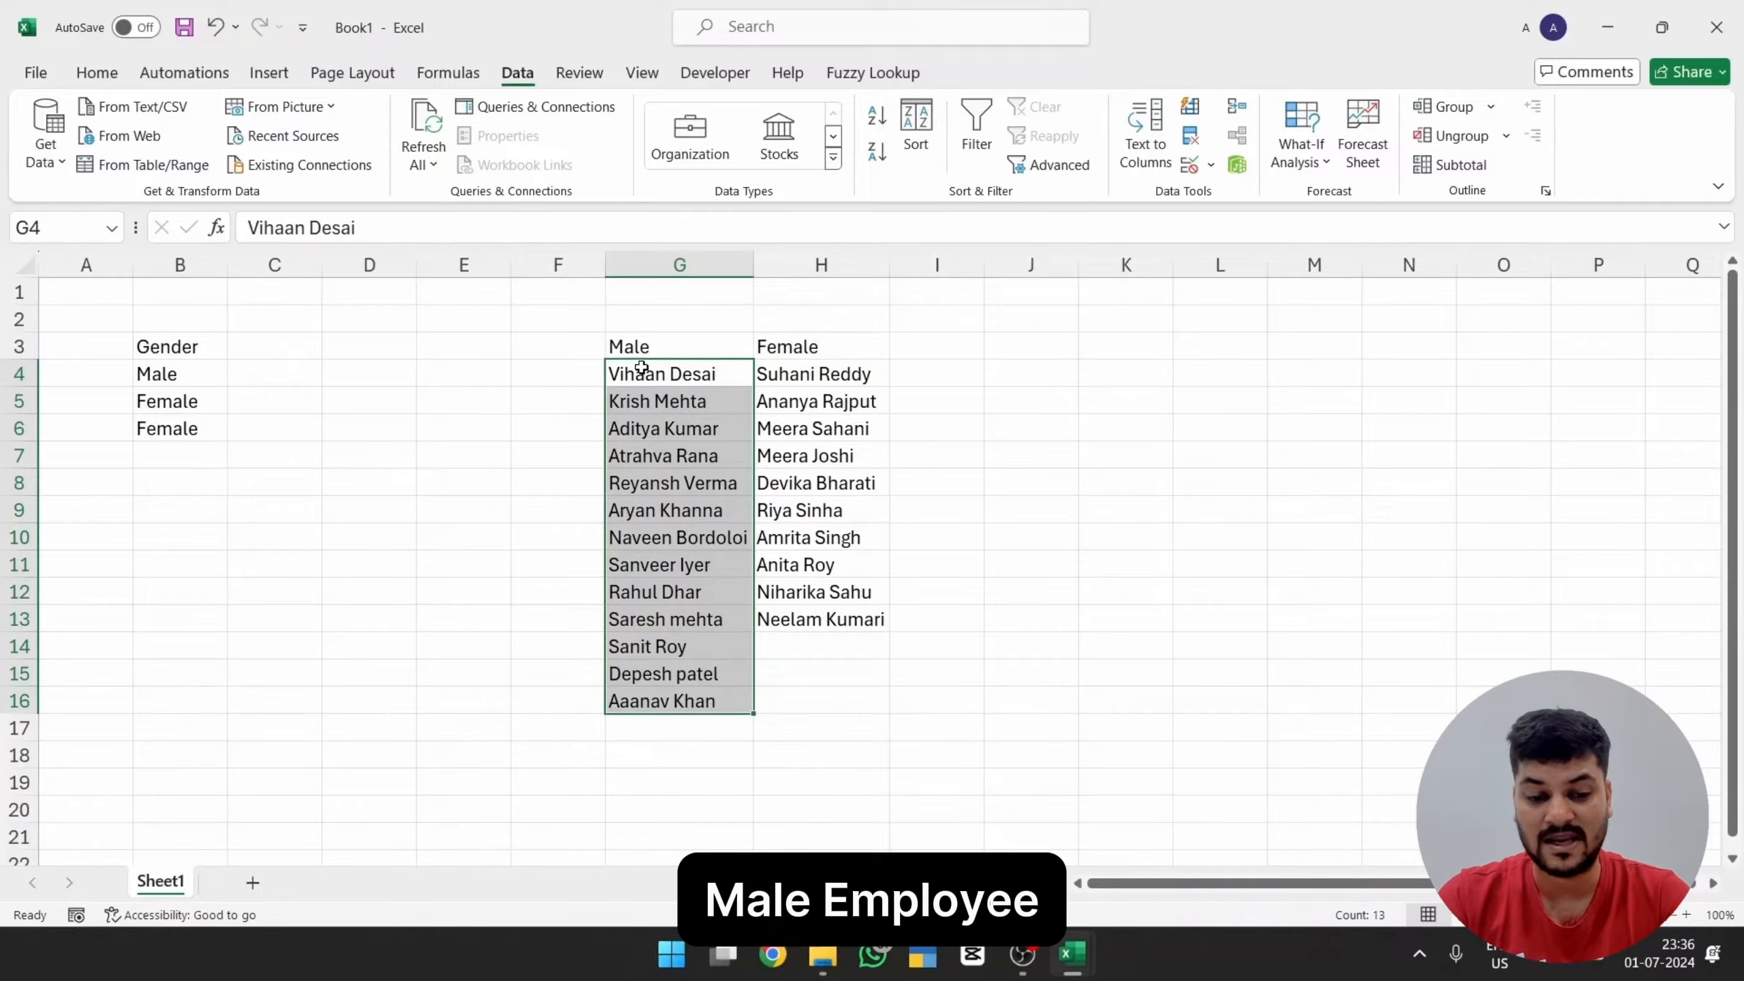
text(Male)
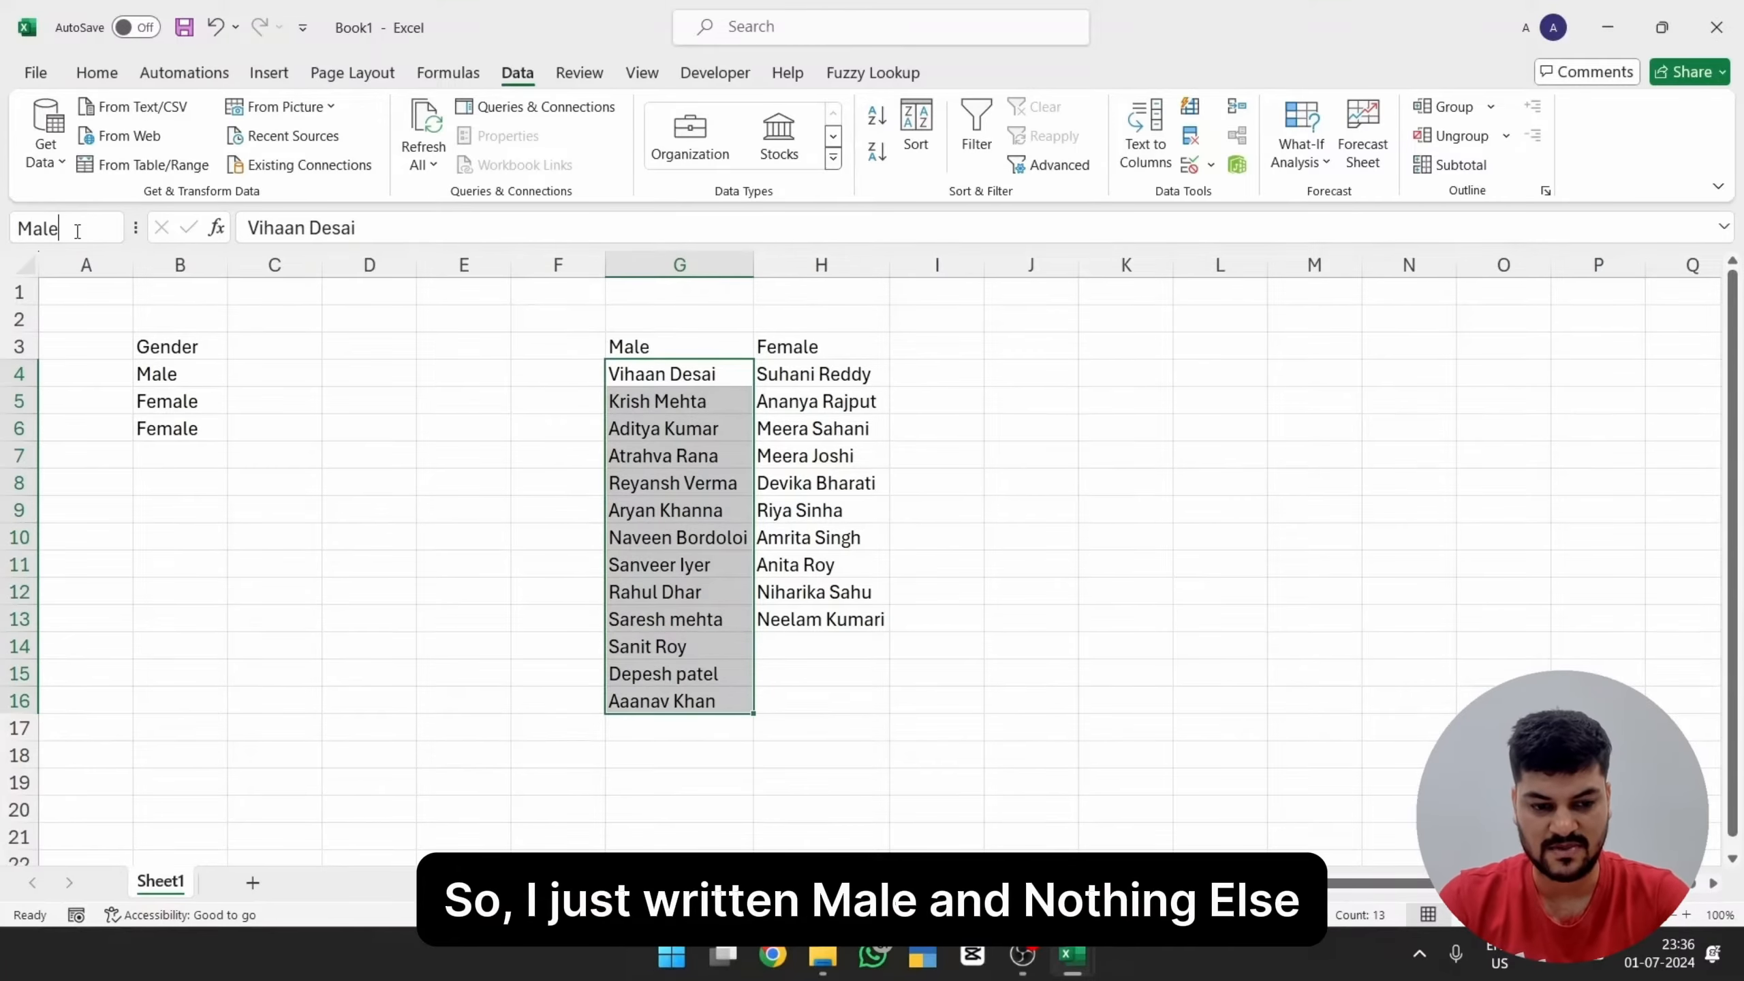
key(Return)
Step: Test the named range by entering =male in D6, then delete the spilled name list
click(361, 421)
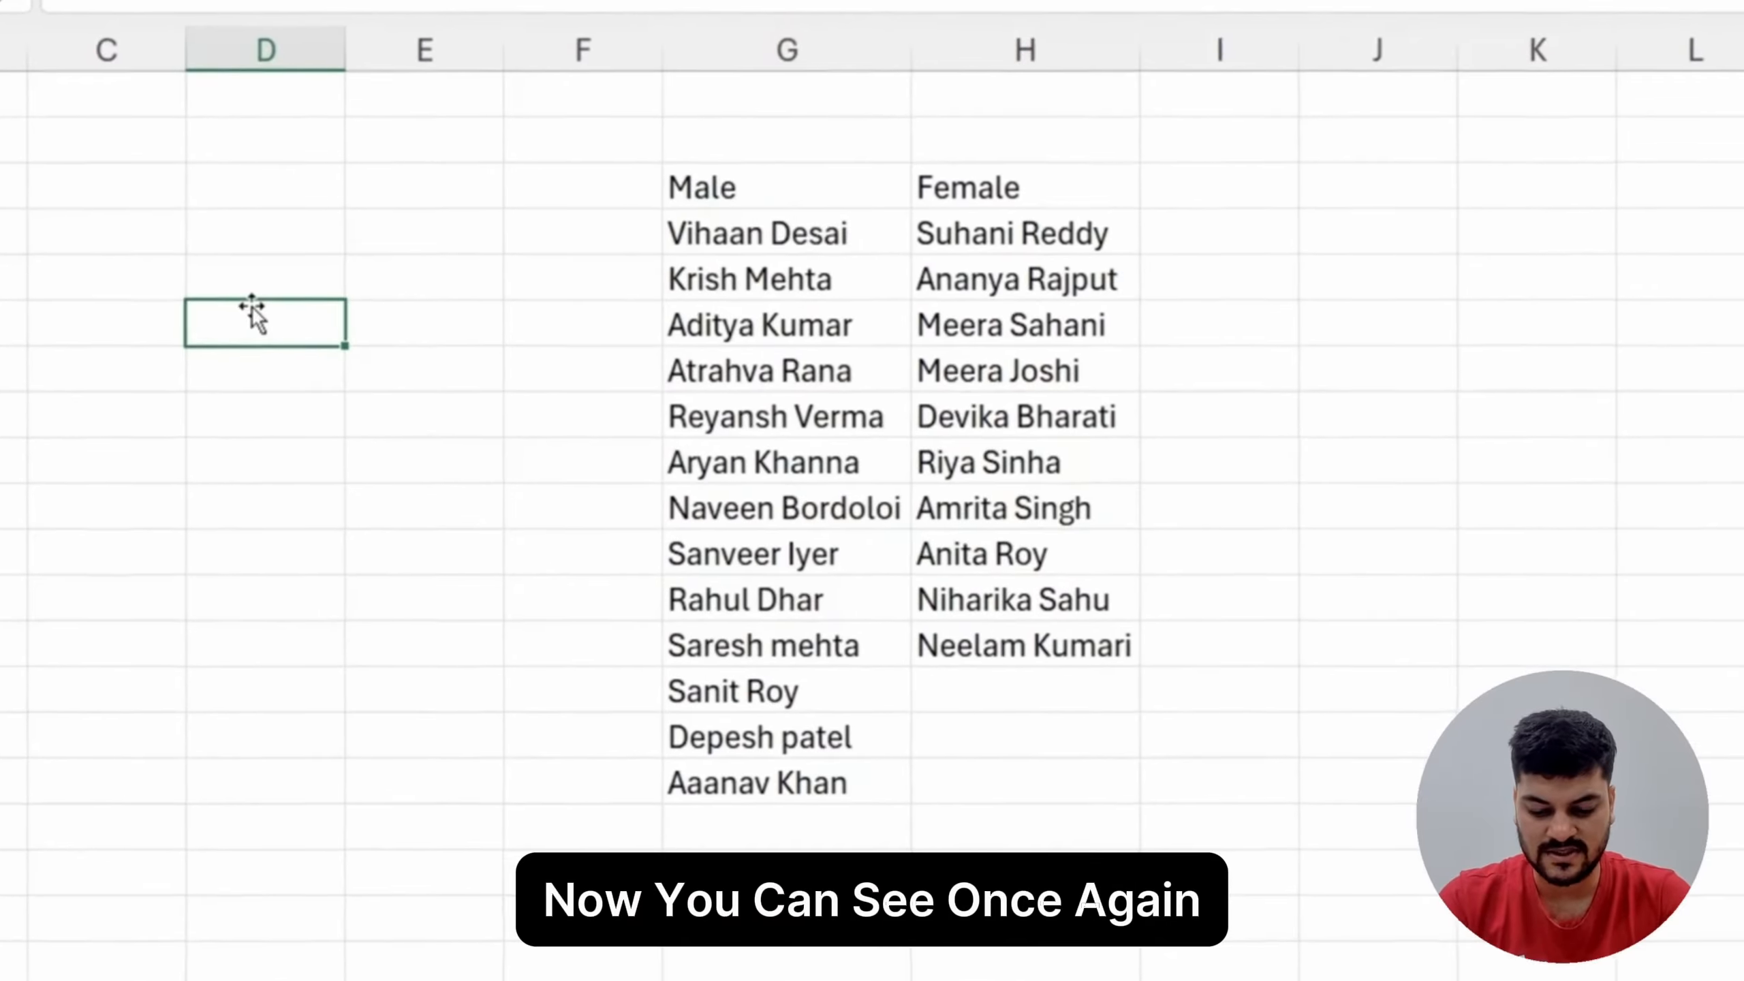
text(=male)
key(Return)
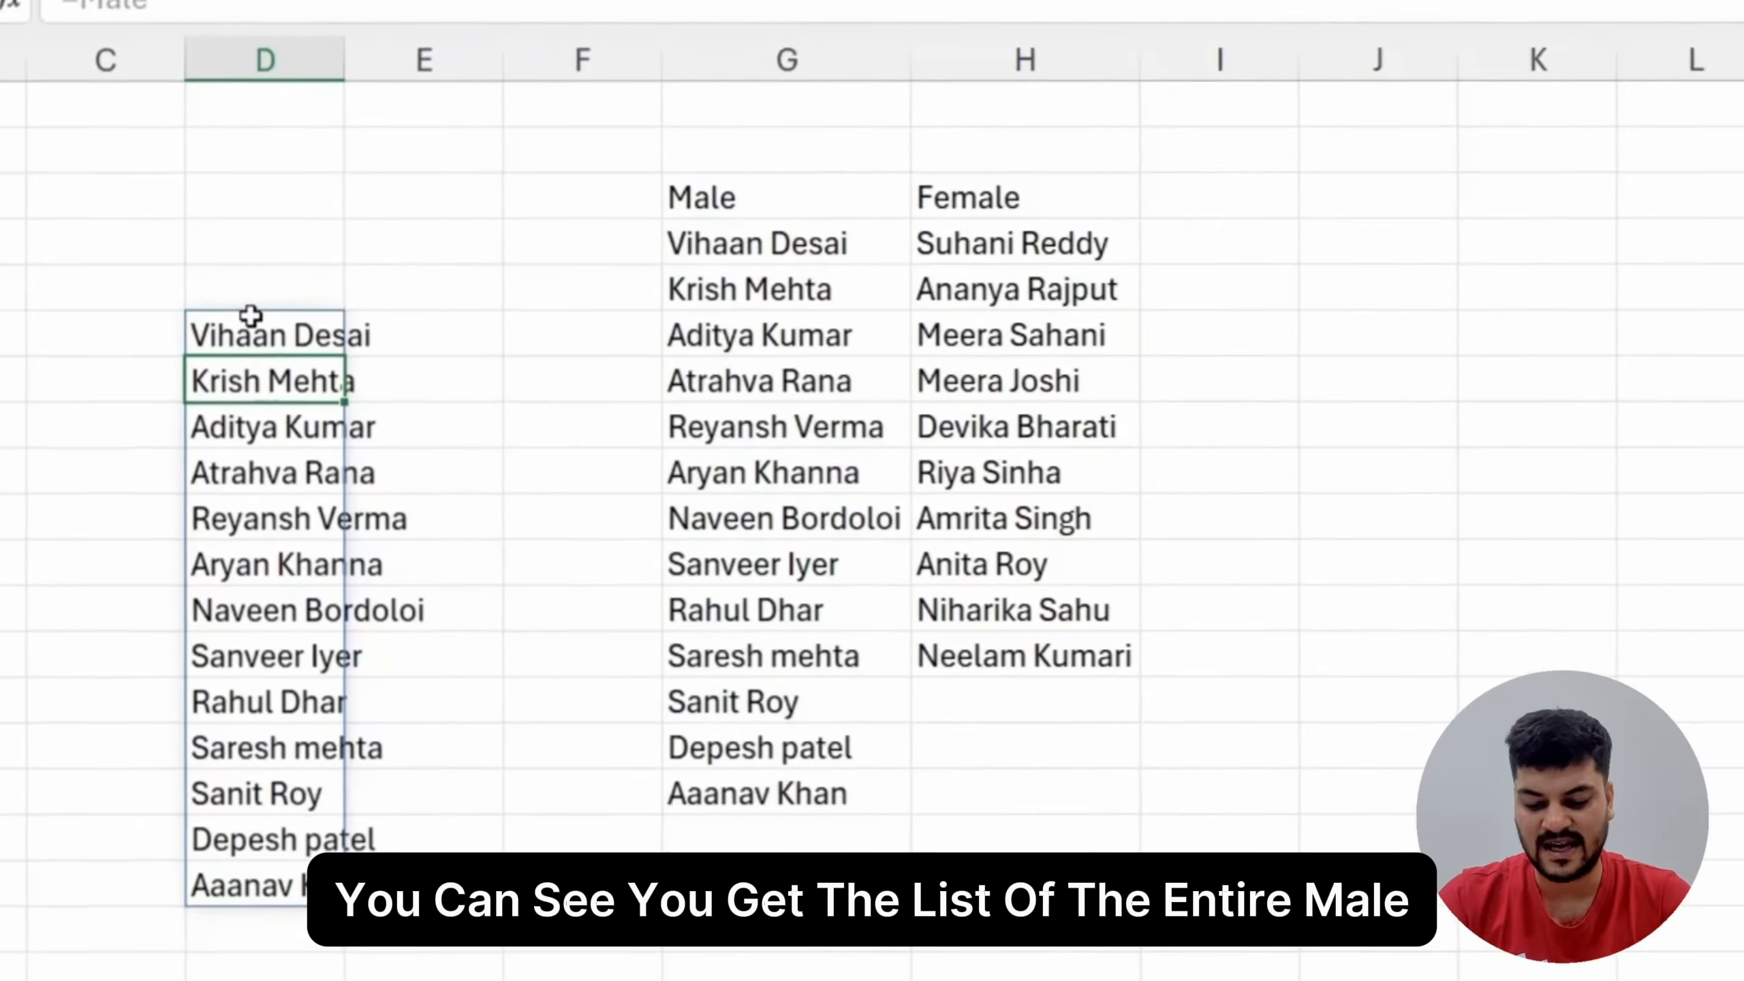
click(251, 319)
key(ctrl+shift+Down)
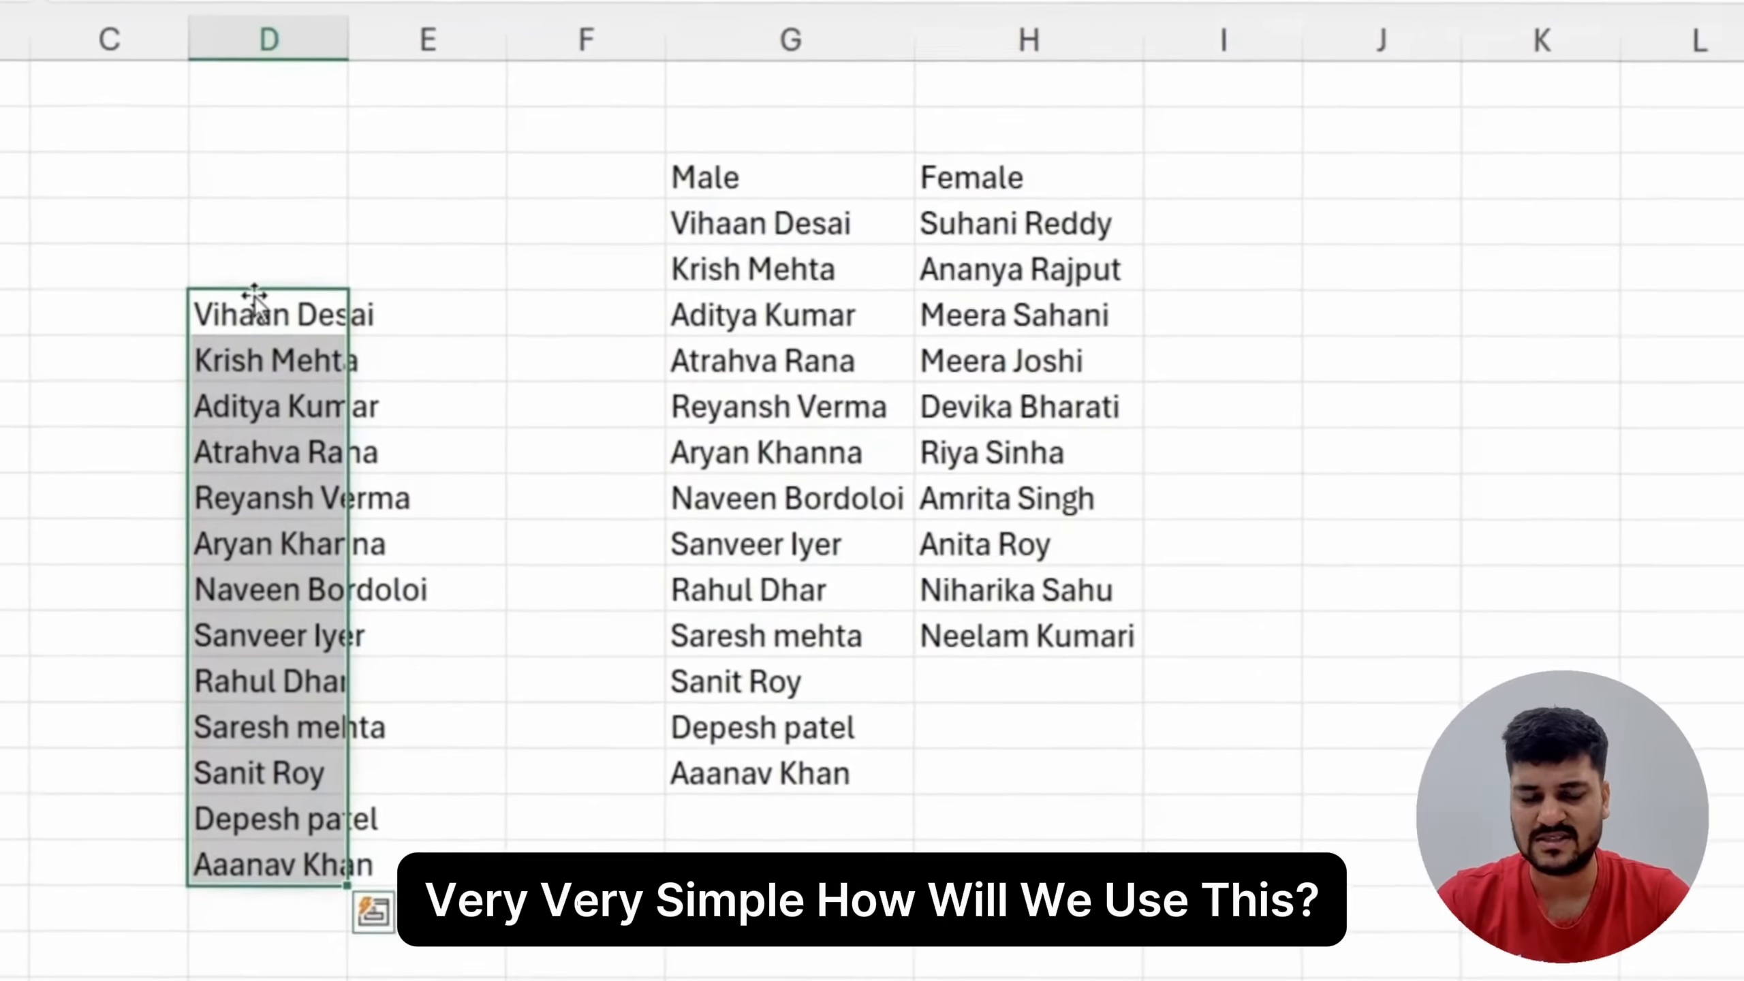
key(Delete)
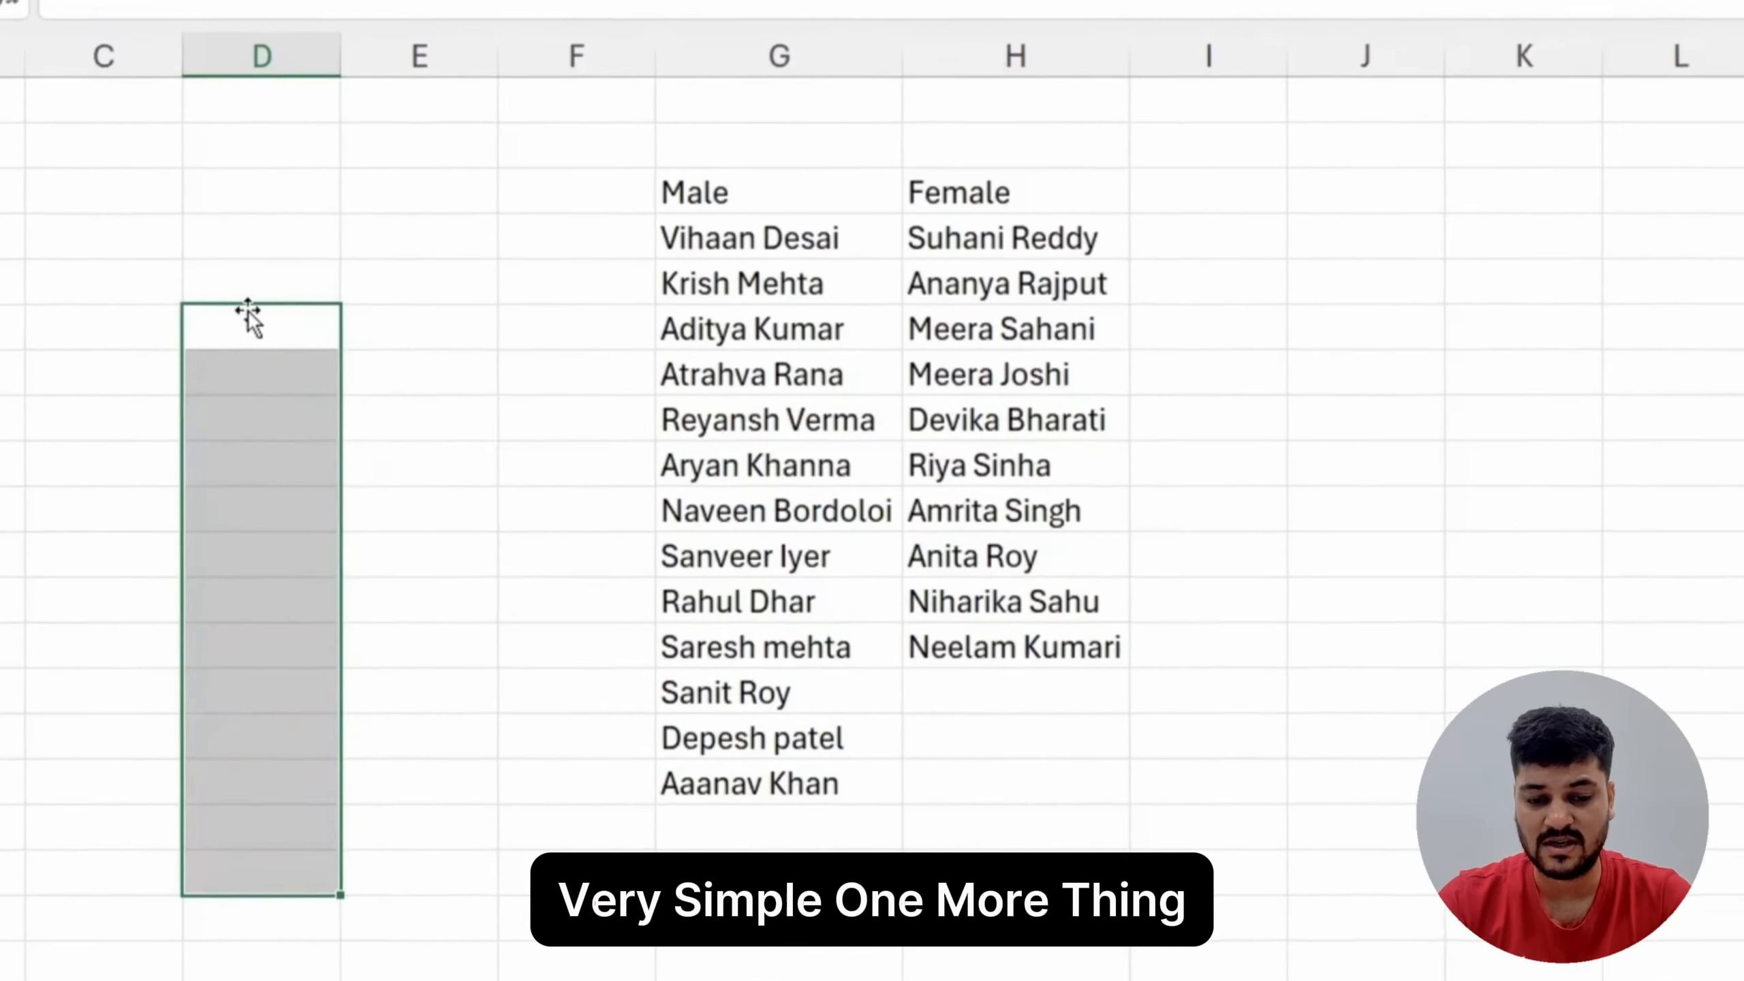
Step: Highlight the male names in G4:G16 and the female names in H4:H13 one after the other
key(Up)
key(Up)
key(Right)
key(Right)
key(Right)
key(Right)
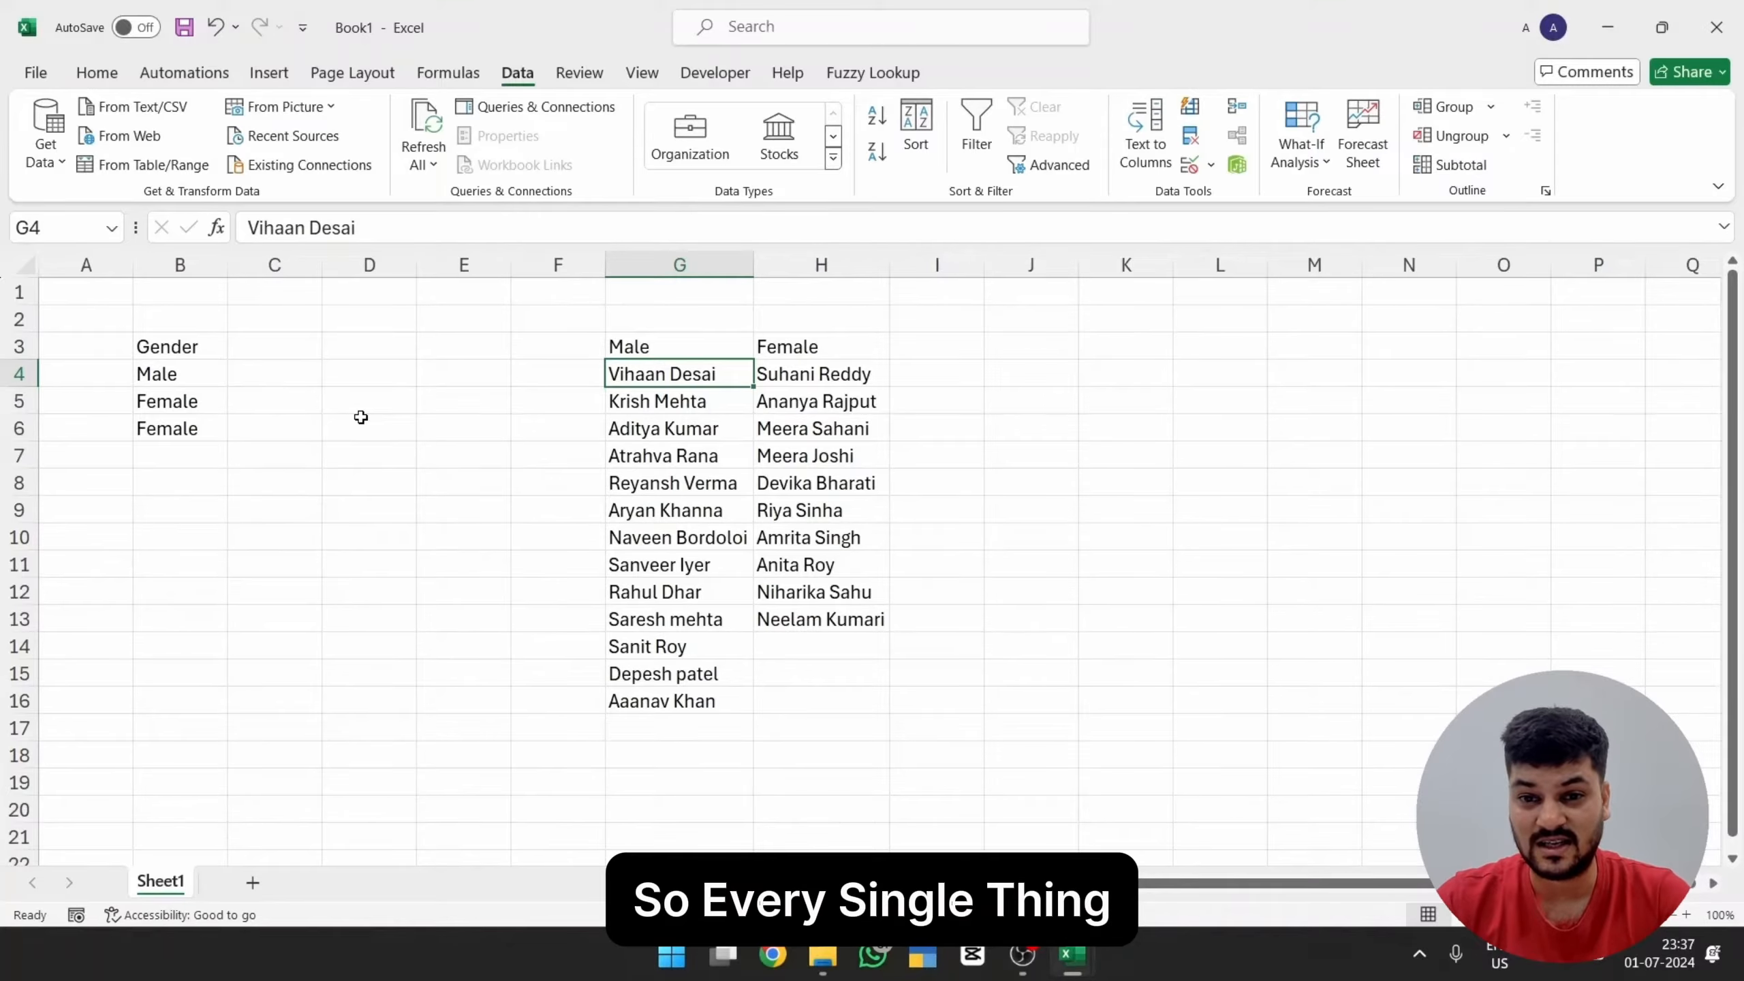
key(ctrl+shift+Down)
key(Right)
key(ctrl+shift+Down)
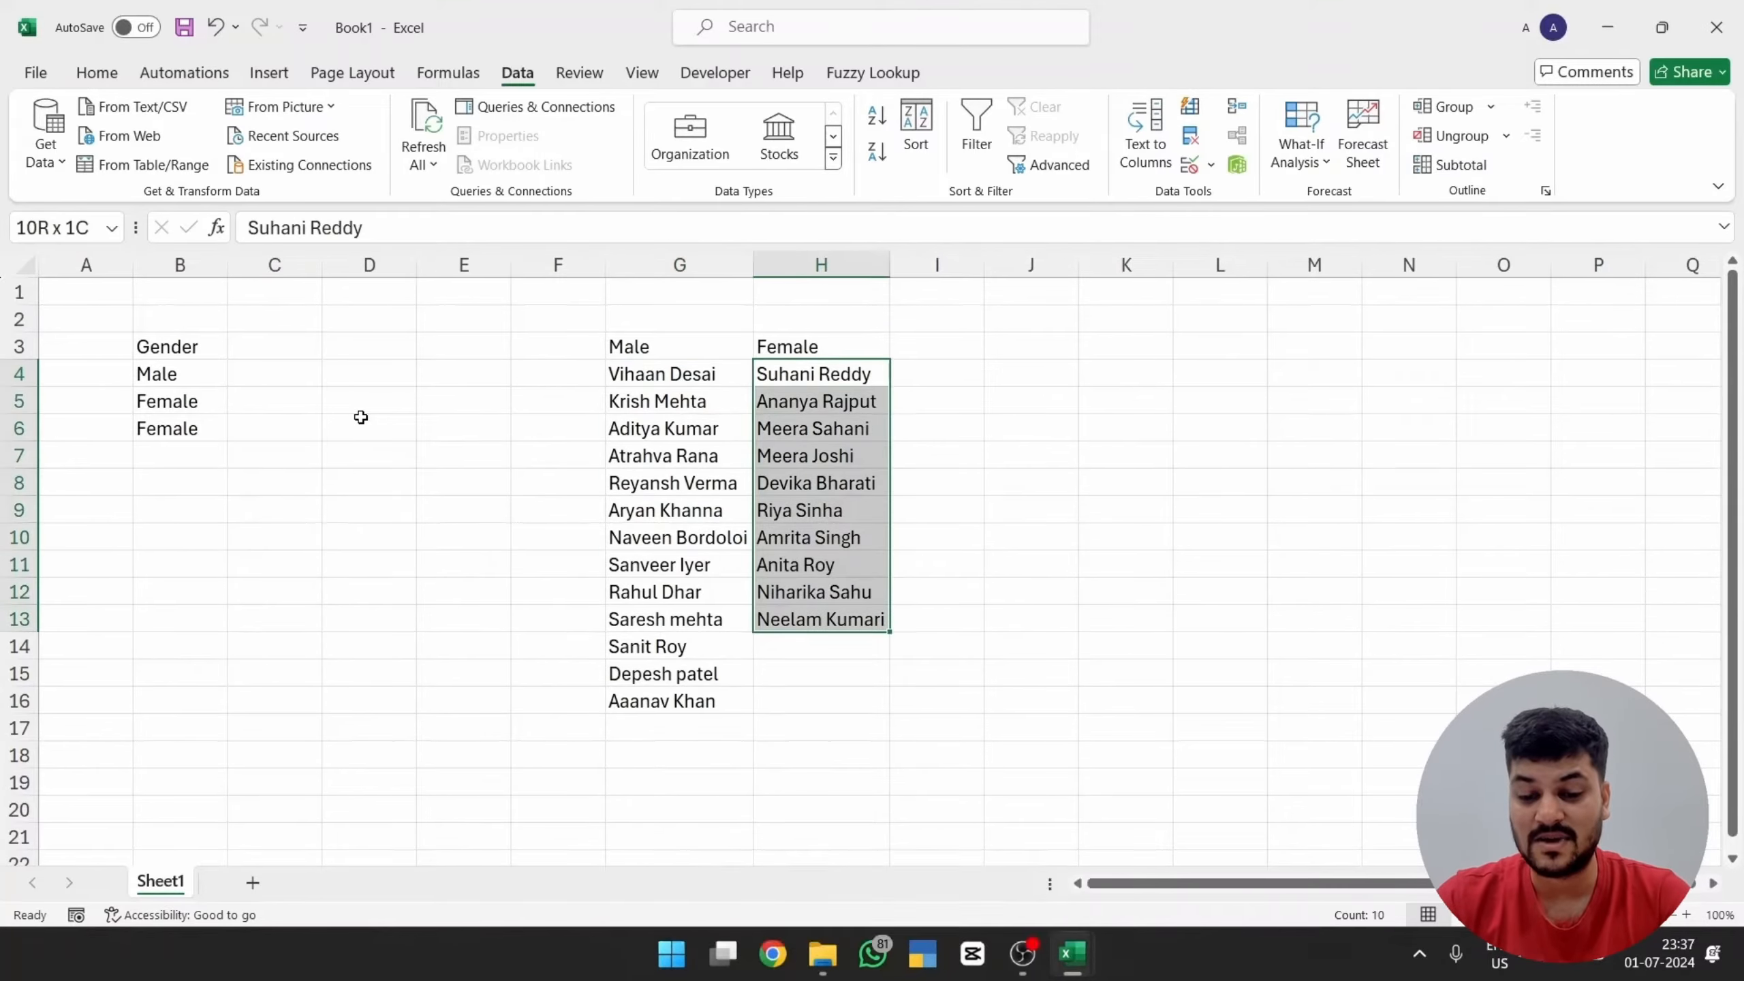
key(Right)
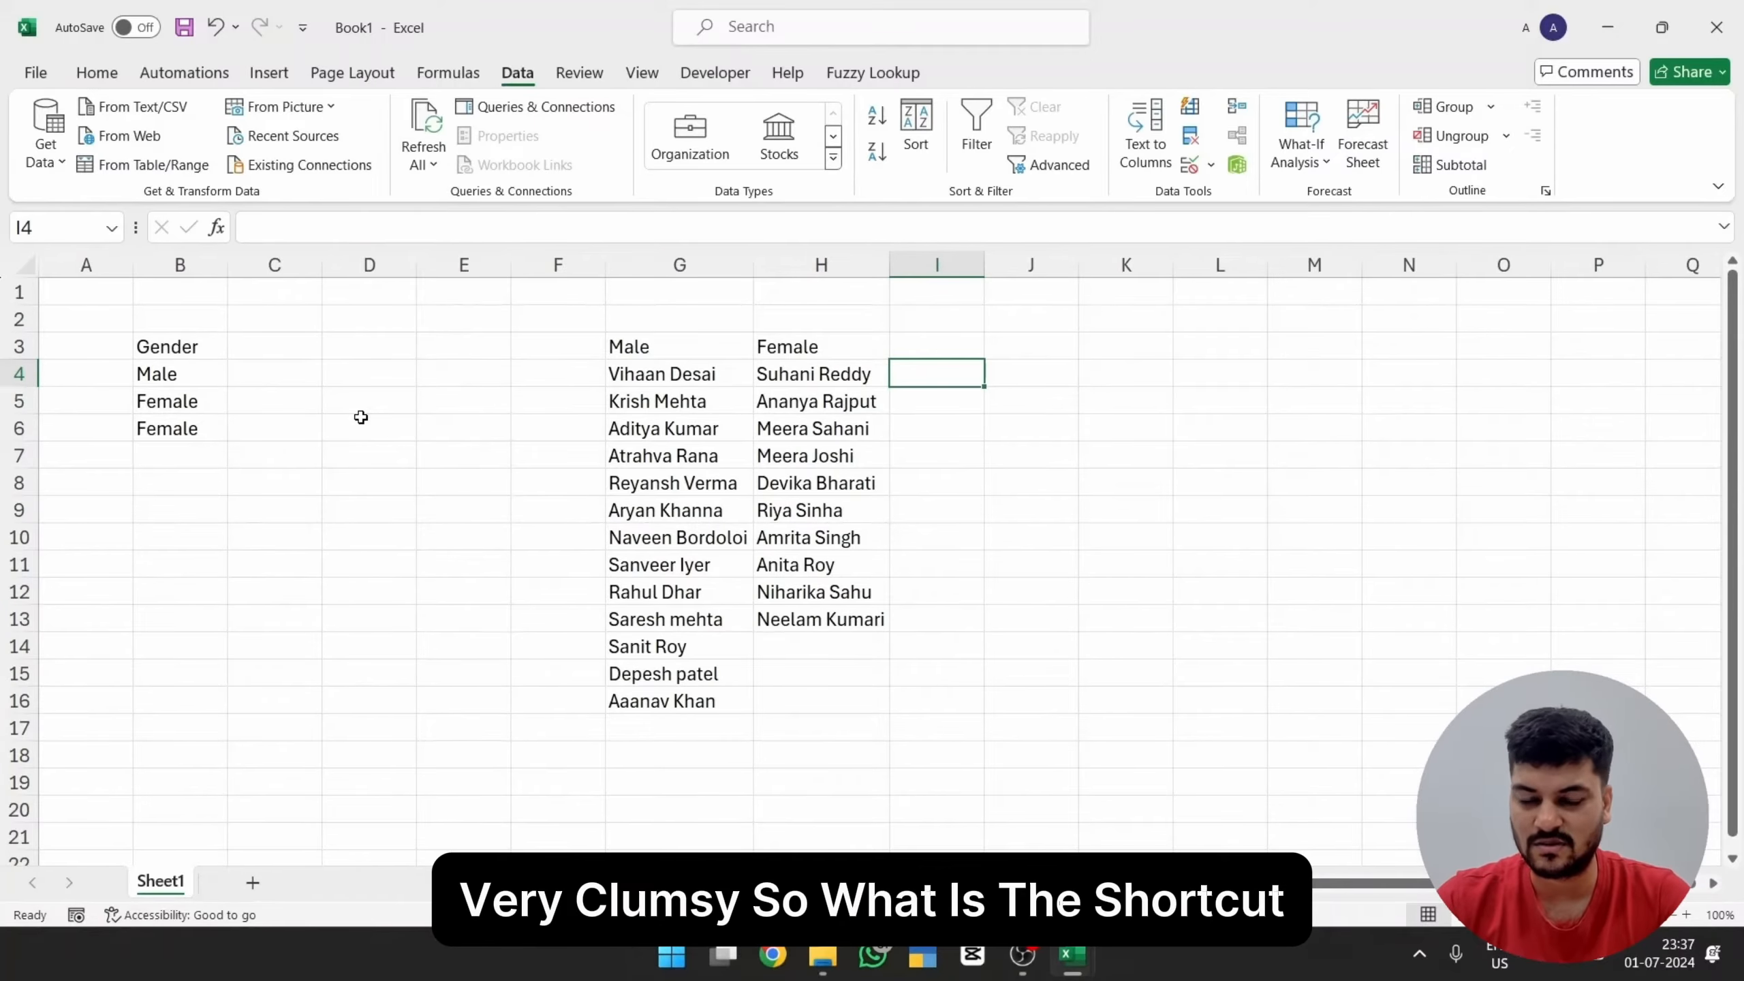
Step: Create named ranges from the Male and Female columns in G3:H16, using only the top row as names
key(shift+Right)
key(ctrl+shift+Down)
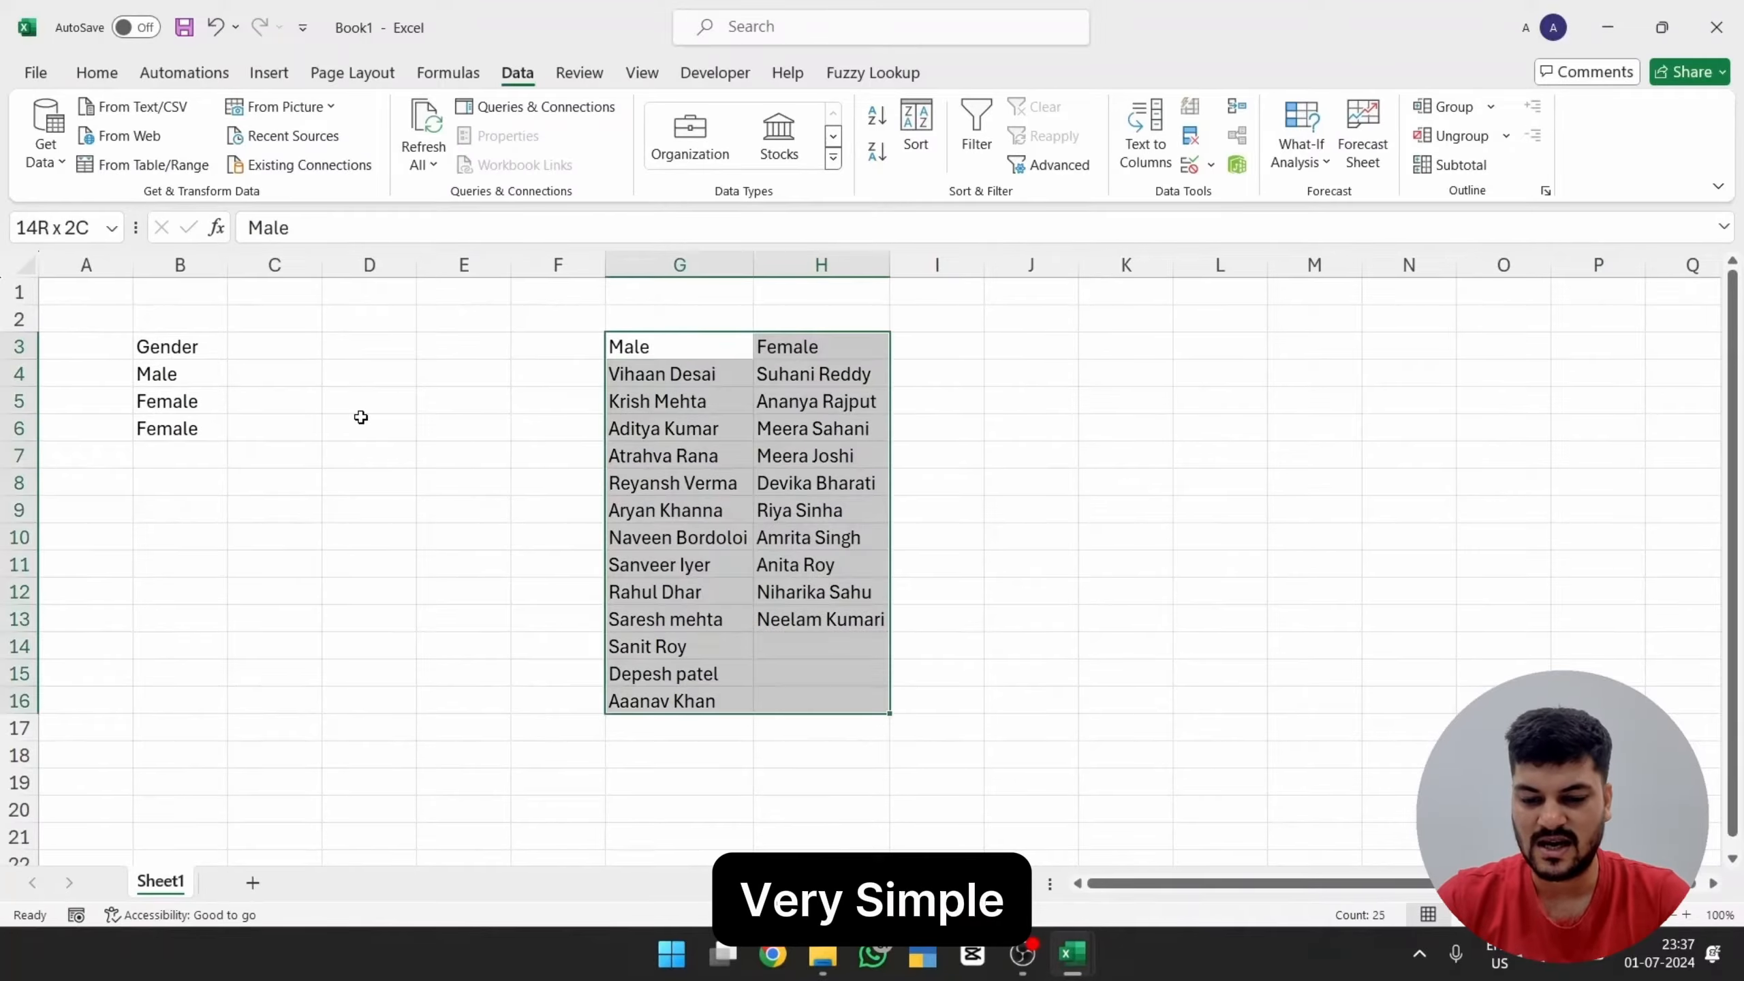
key(alt+m)
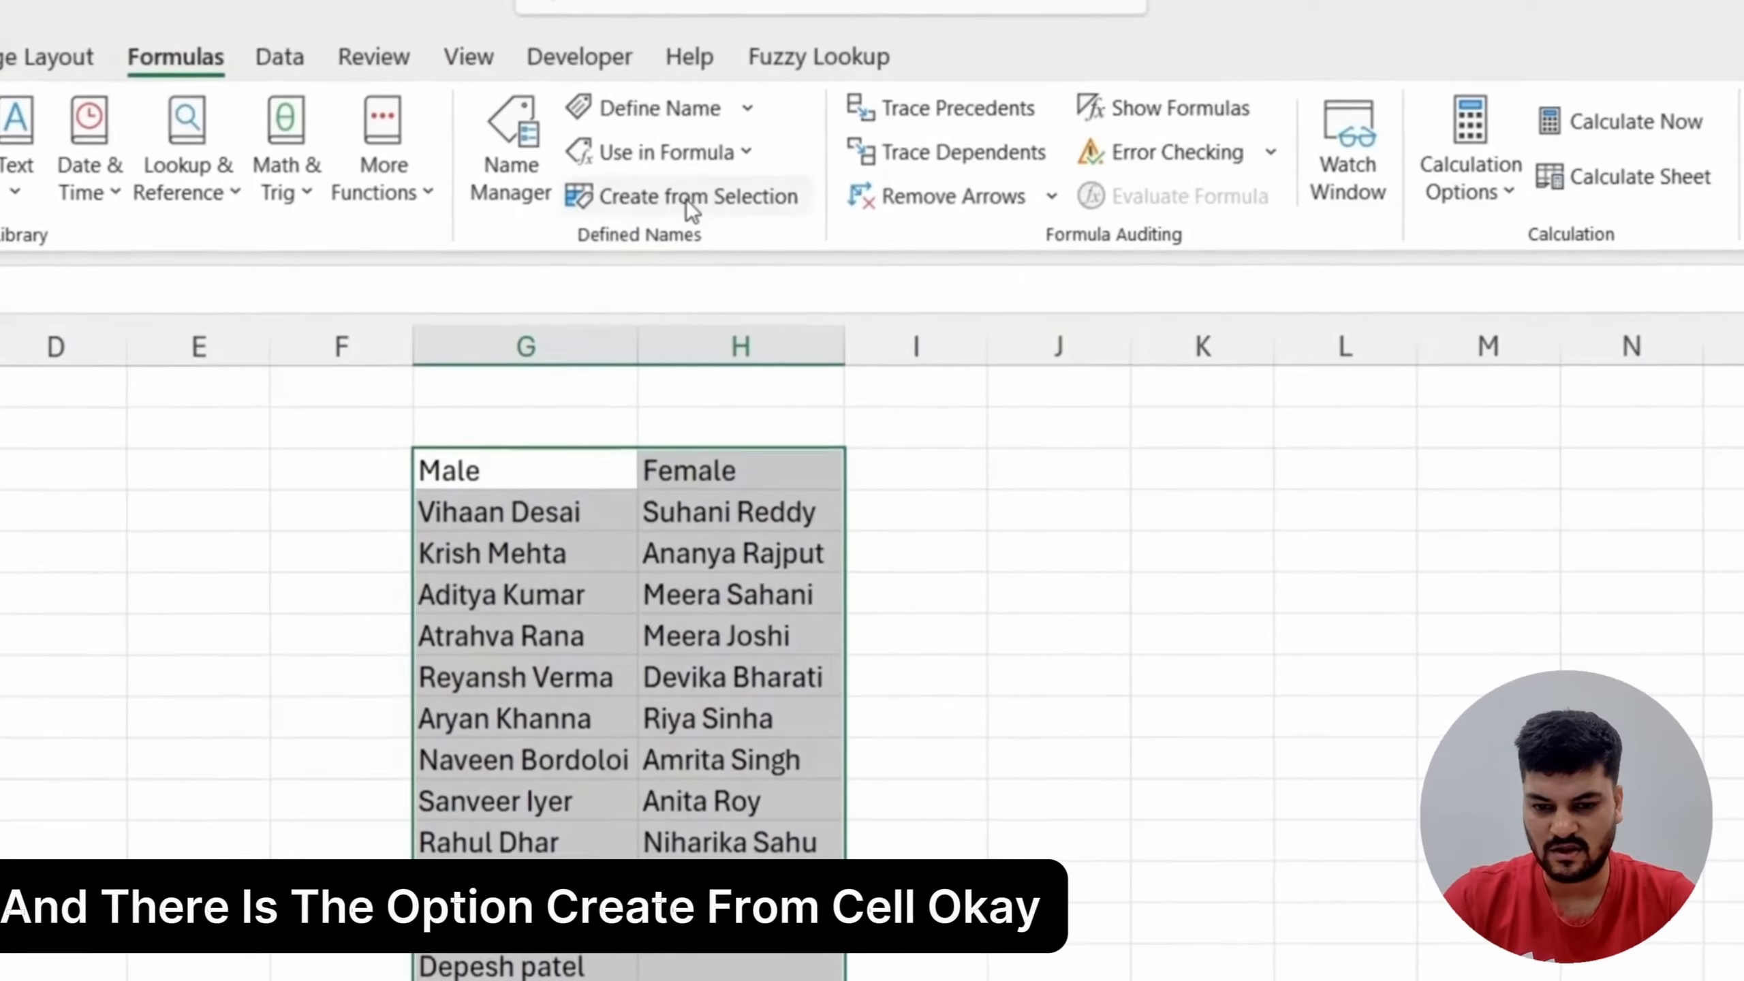
click(686, 198)
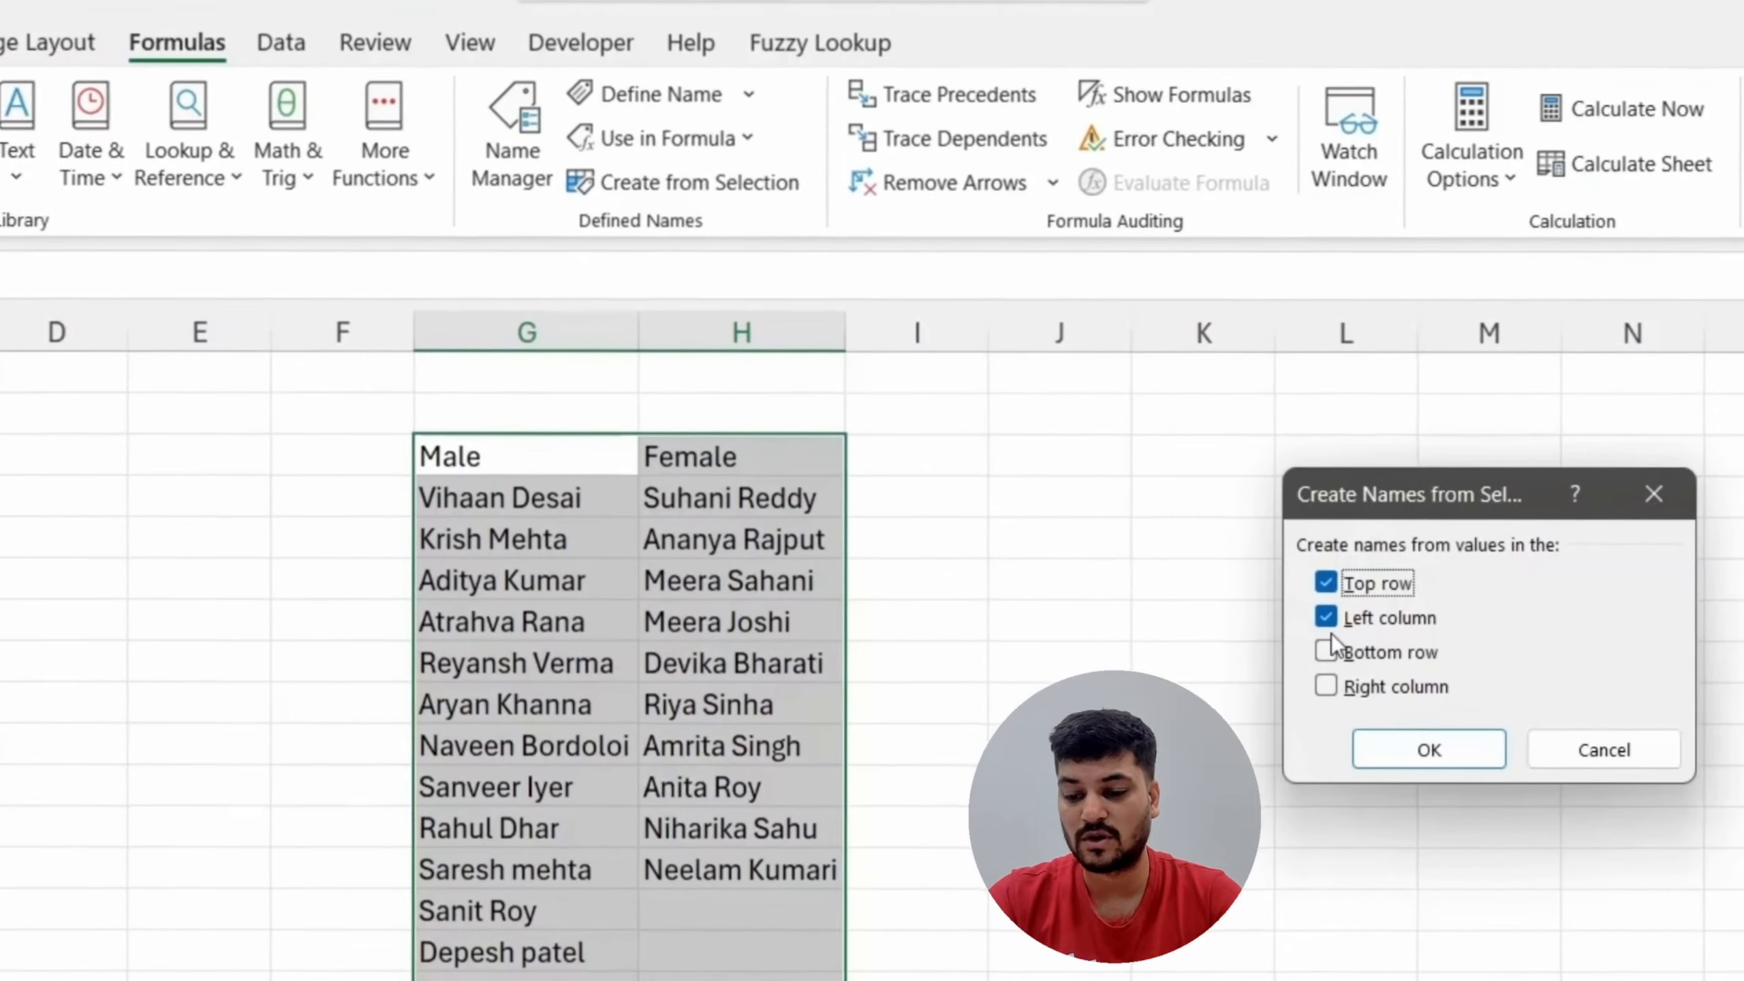
click(1323, 625)
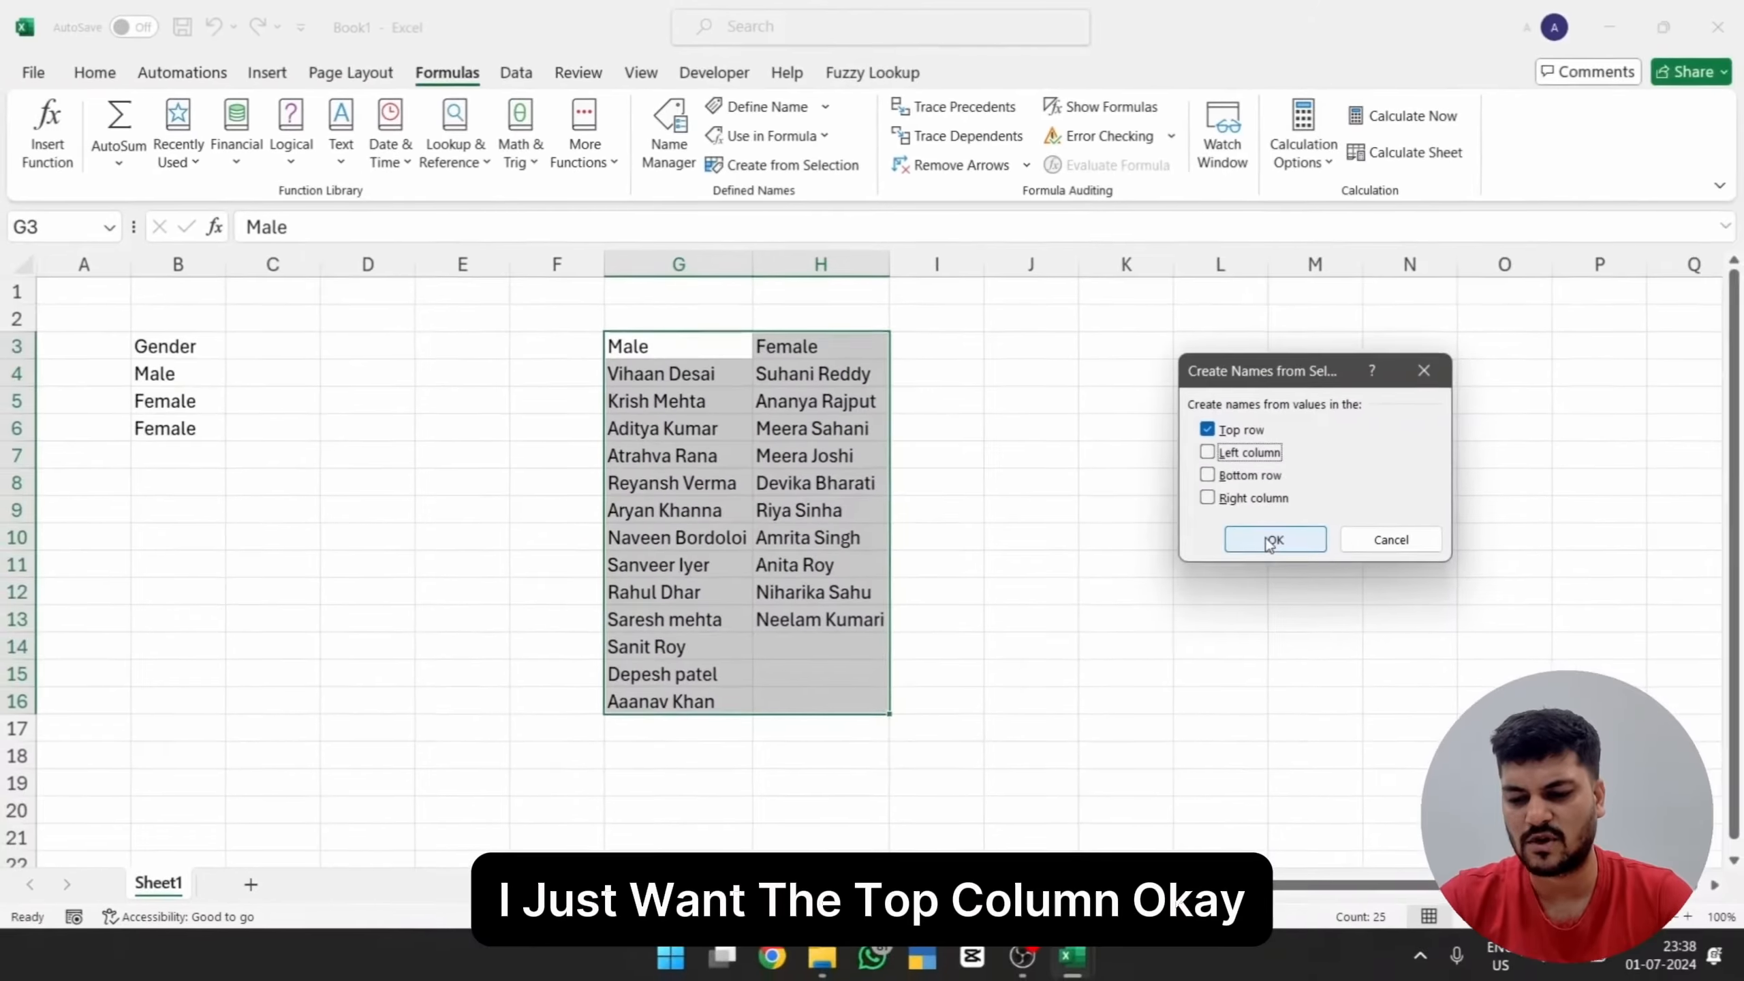
click(1416, 751)
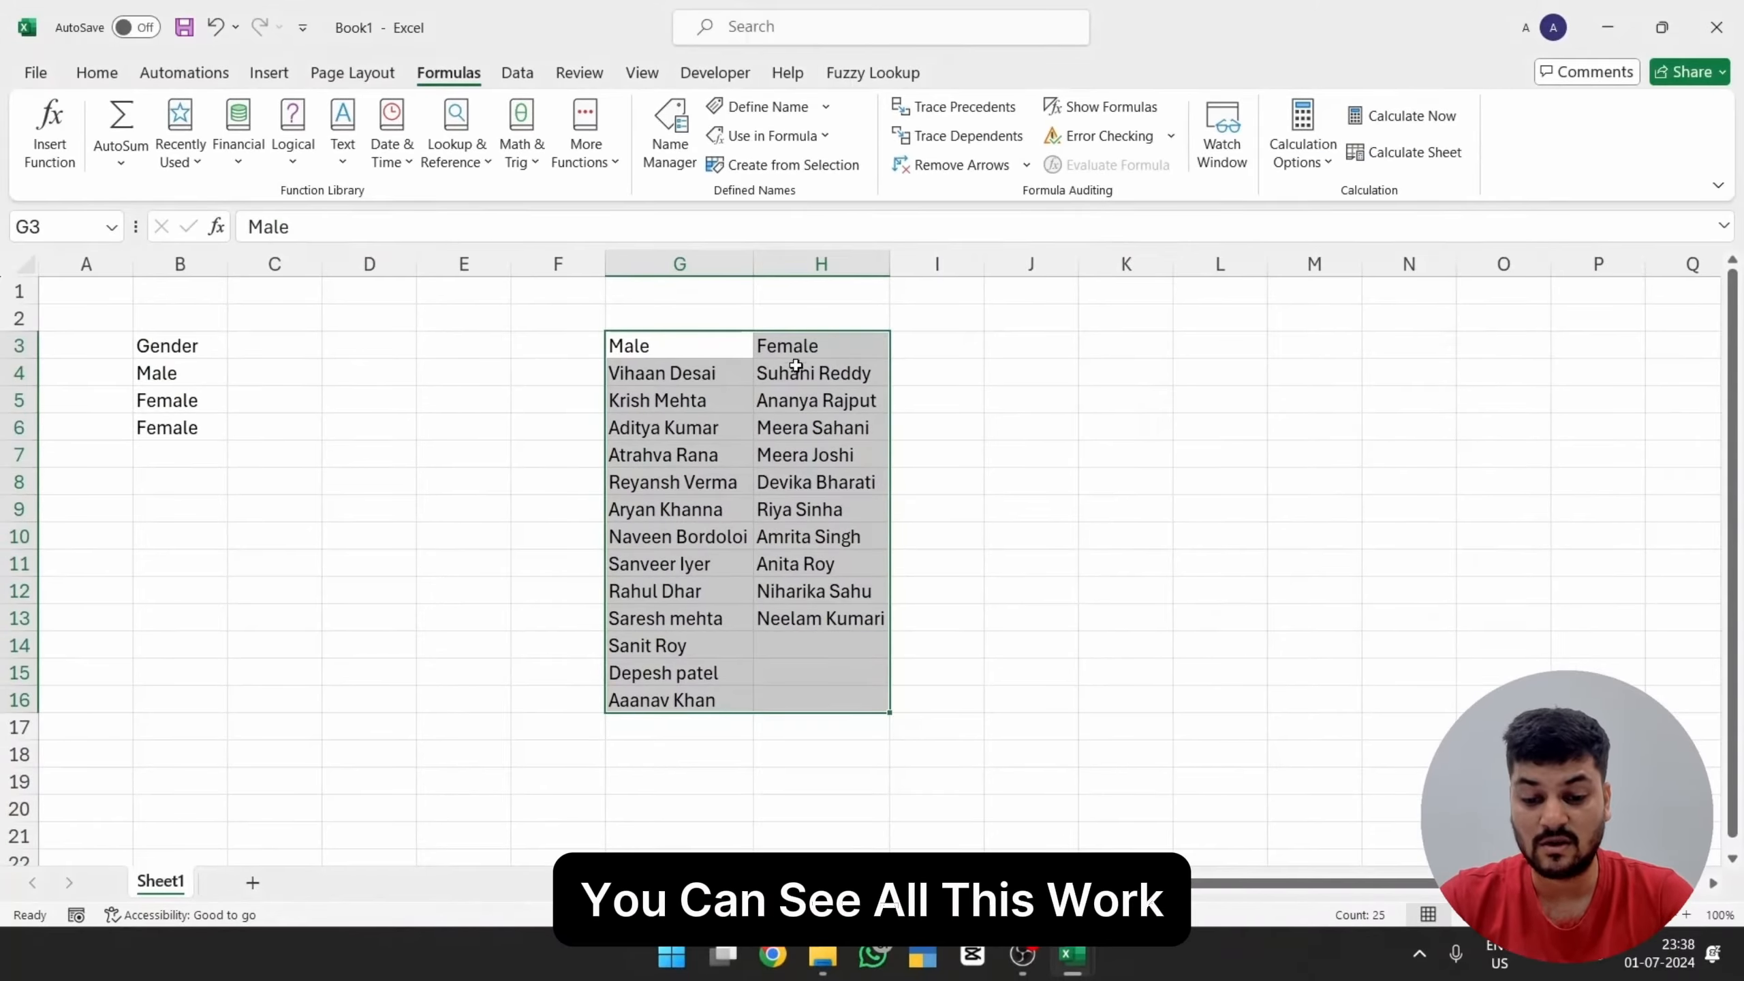
Step: Highlight the female names in H4:H13, then test their named range by entering =Female in D9
drag(795, 365, 817, 608)
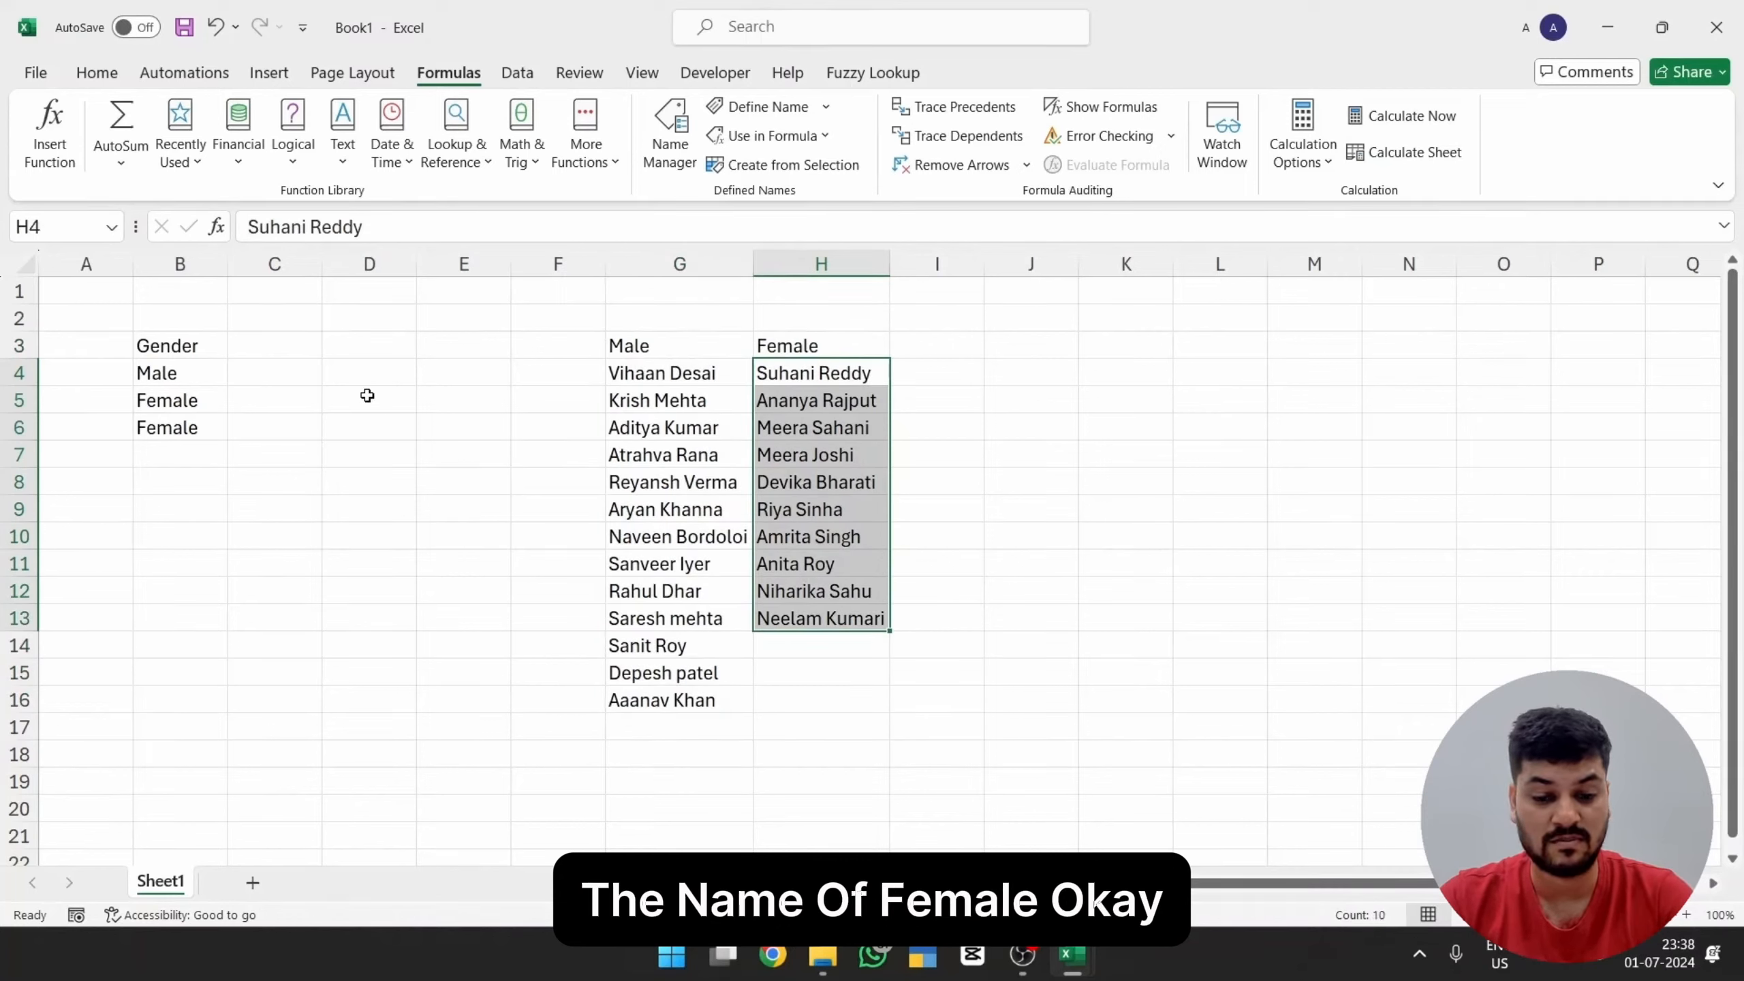
click(390, 502)
text(=fem)
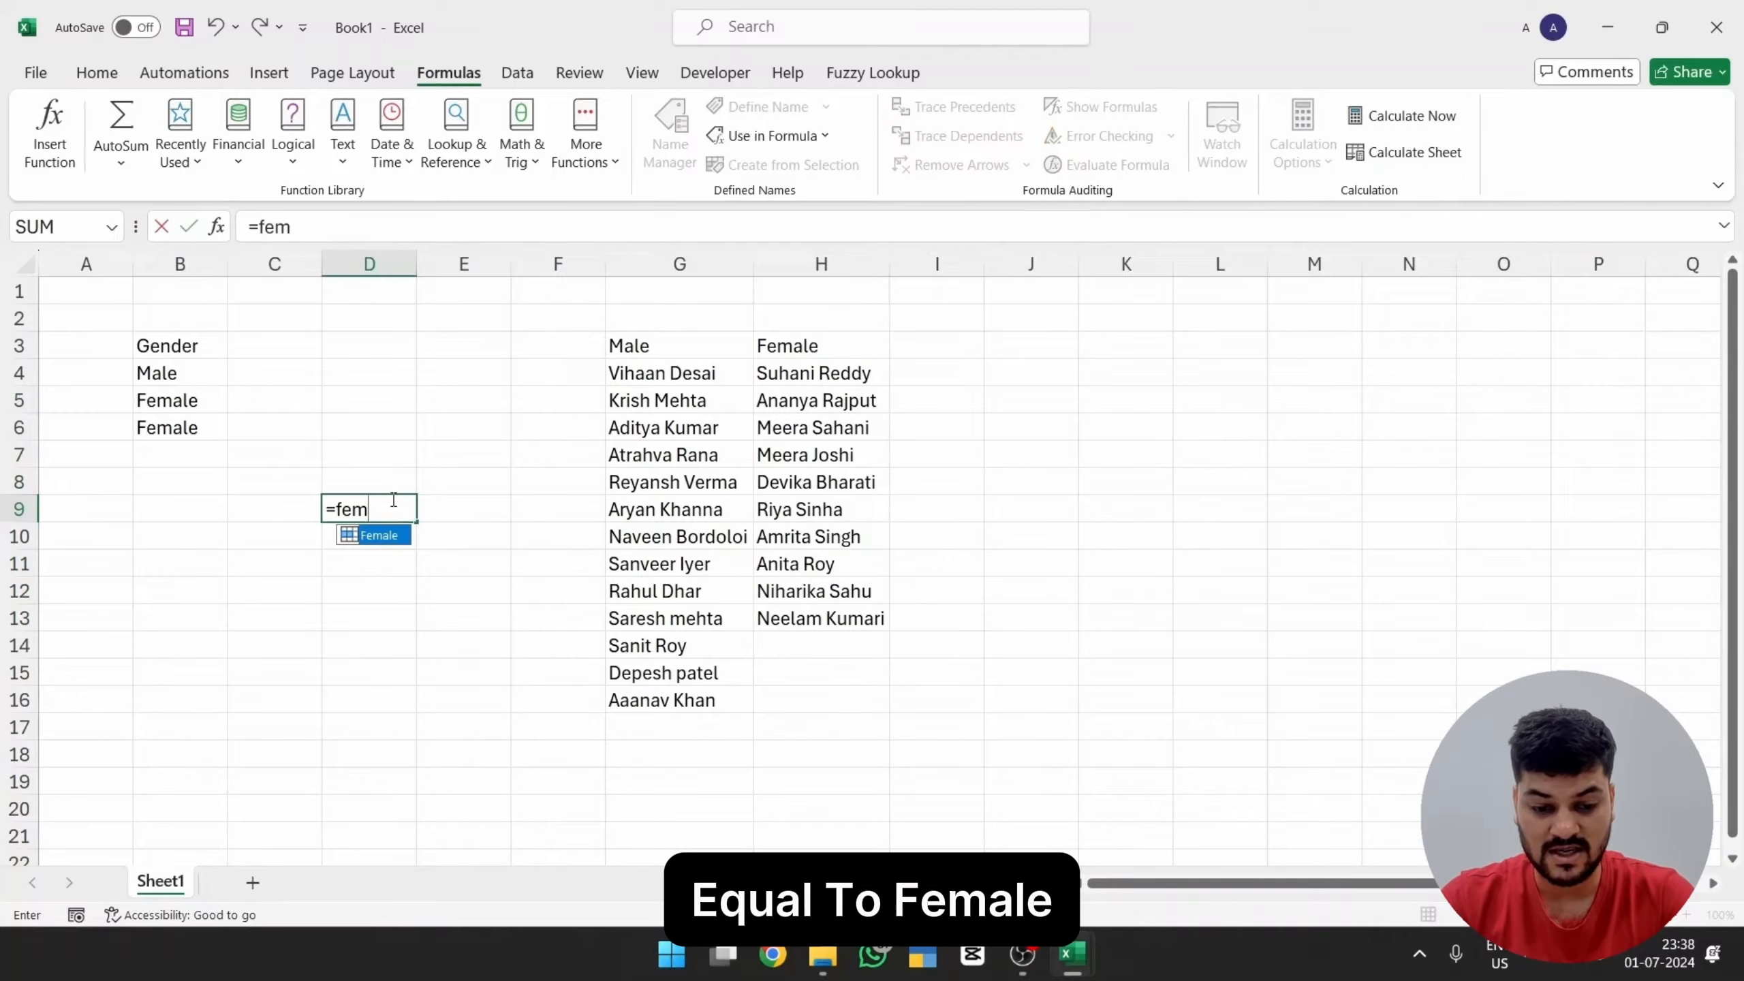
key(Tab)
key(Return)
Step: Test the male named range by entering =Male in E9
key(Up)
key(Right)
text(=)
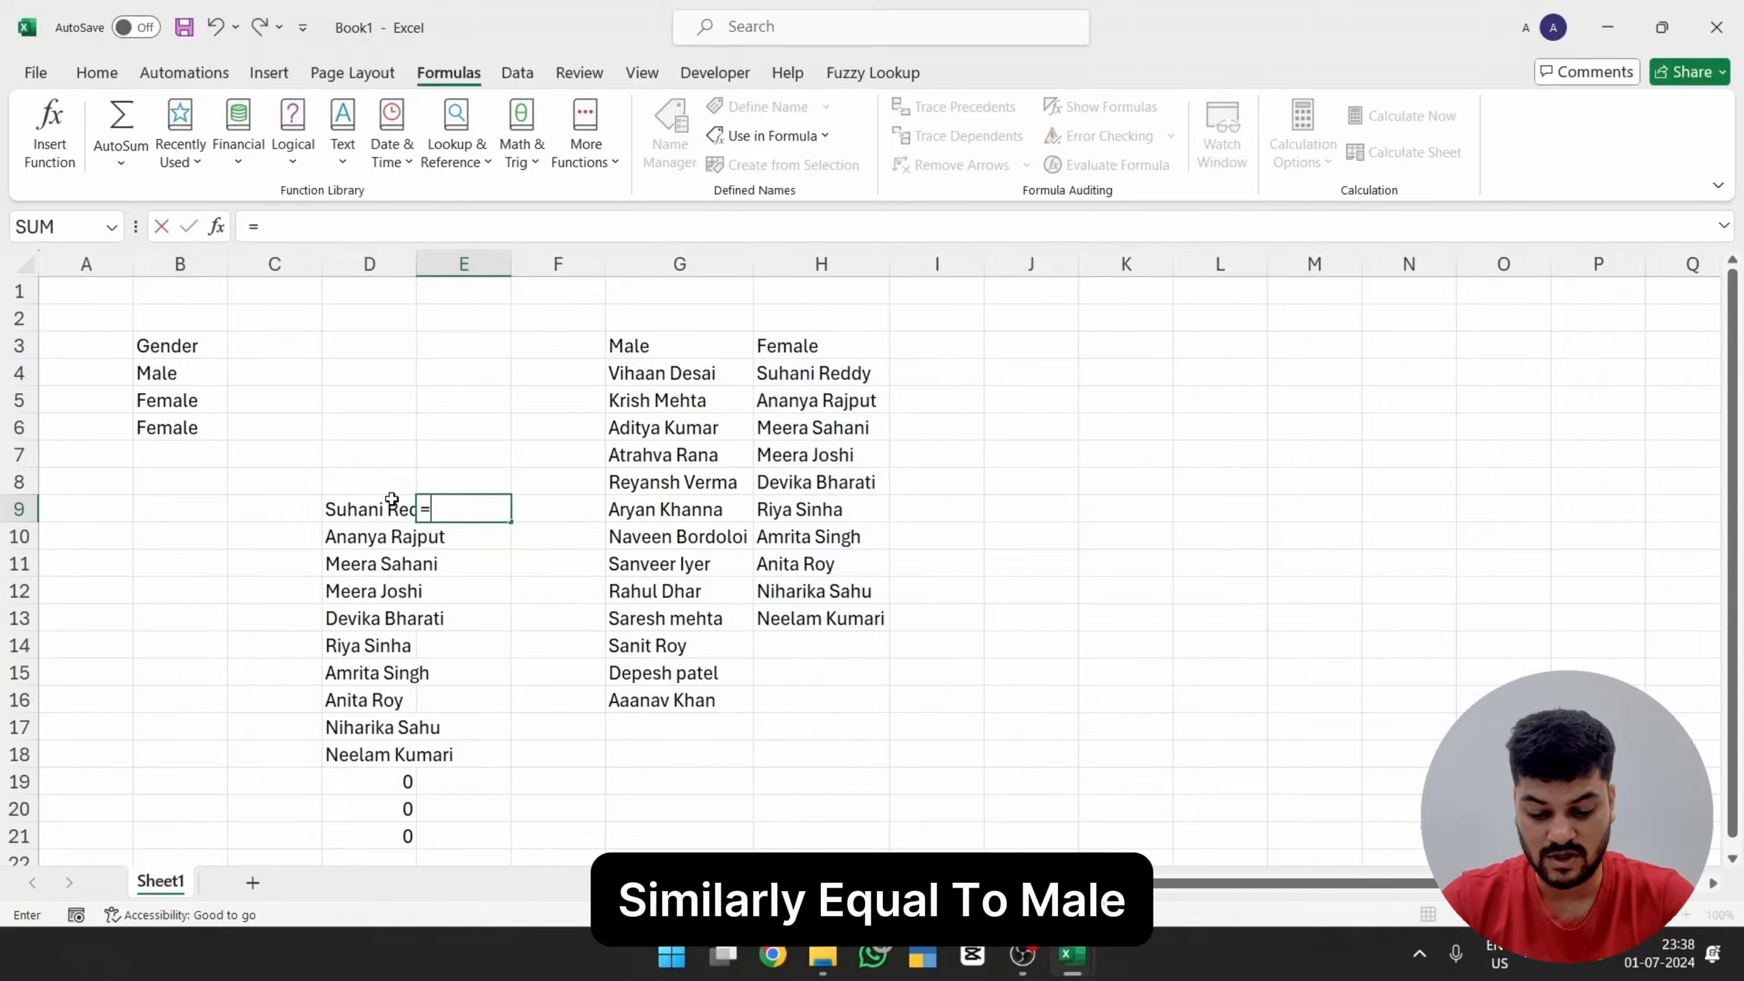
text(male)
key(Tab)
key(Return)
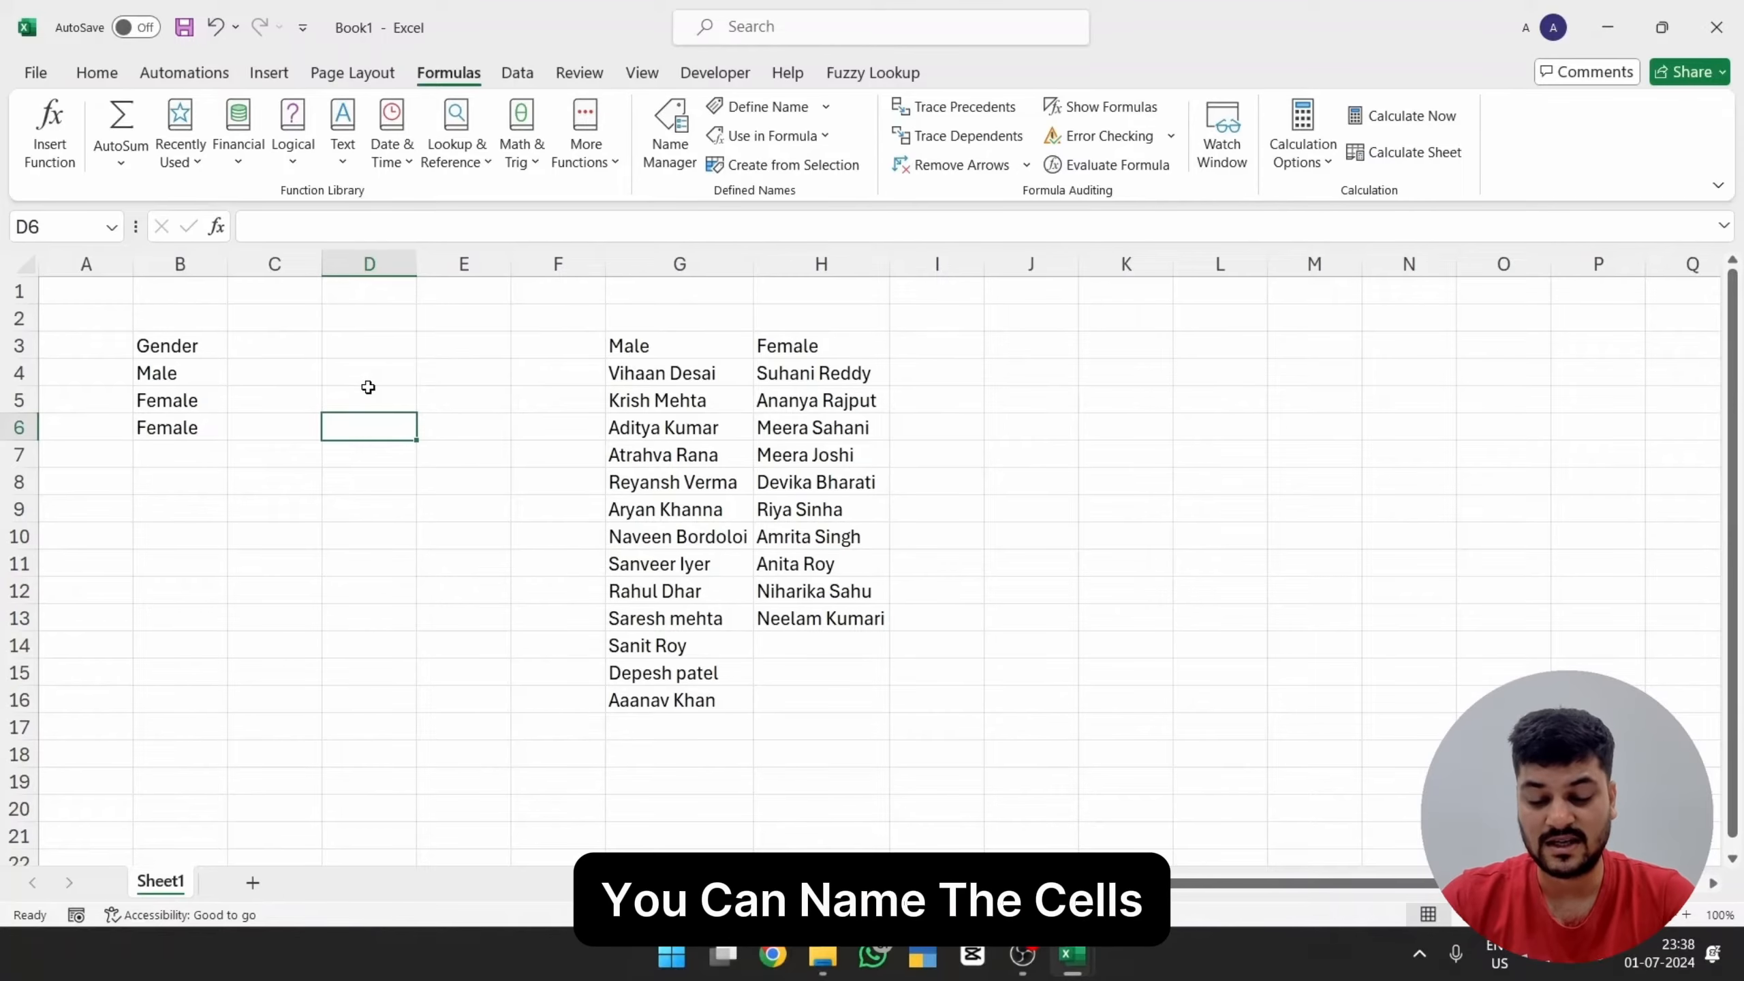
Step: Enter =Female in D6, then delete the spilled list of names
text(=femal)
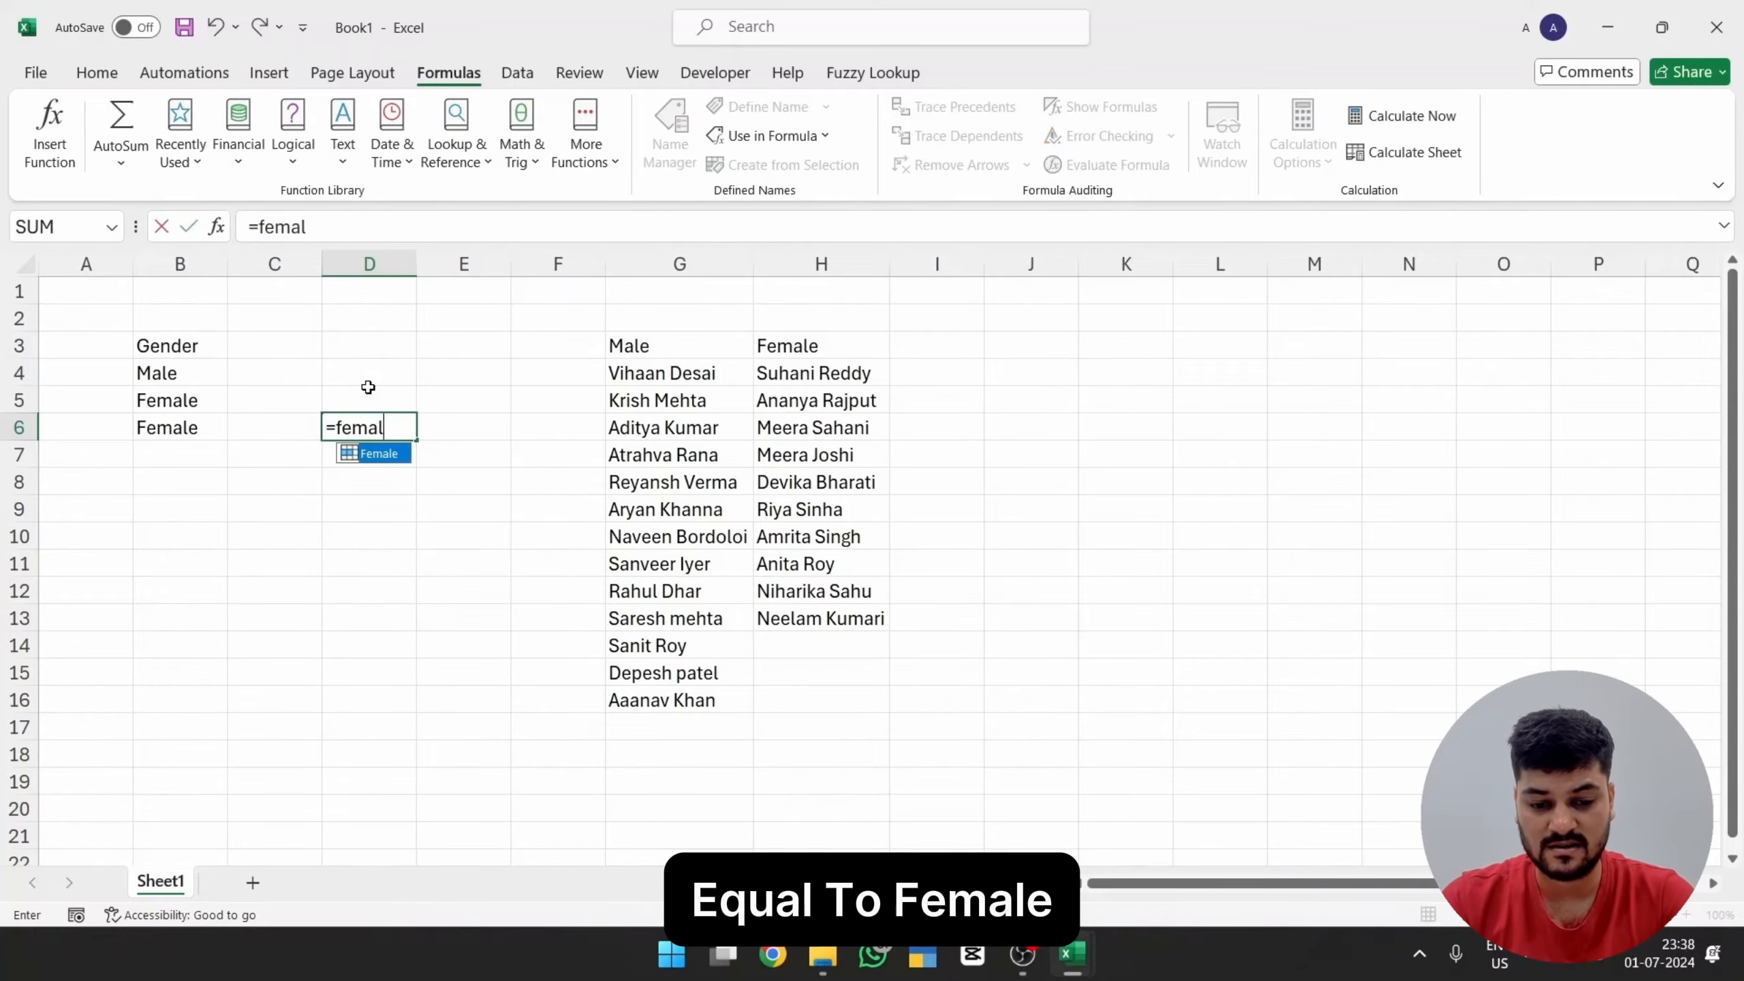
key(Tab)
key(Up)
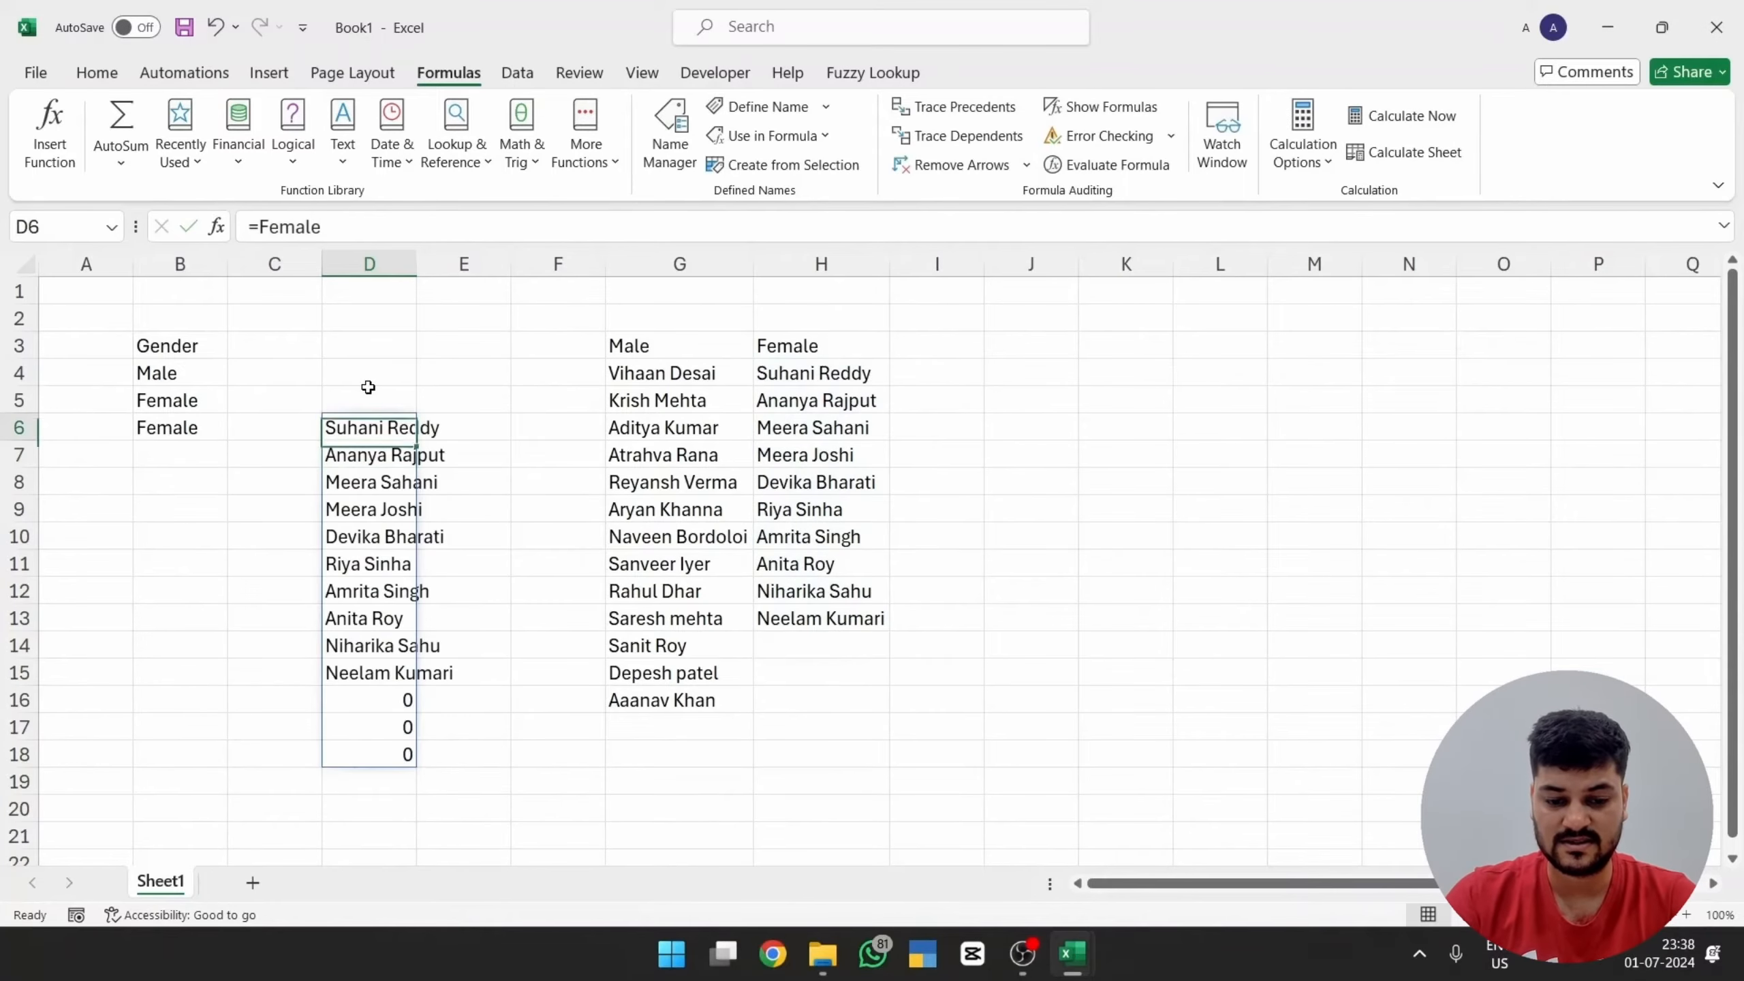
key(ctrl+shift+Down)
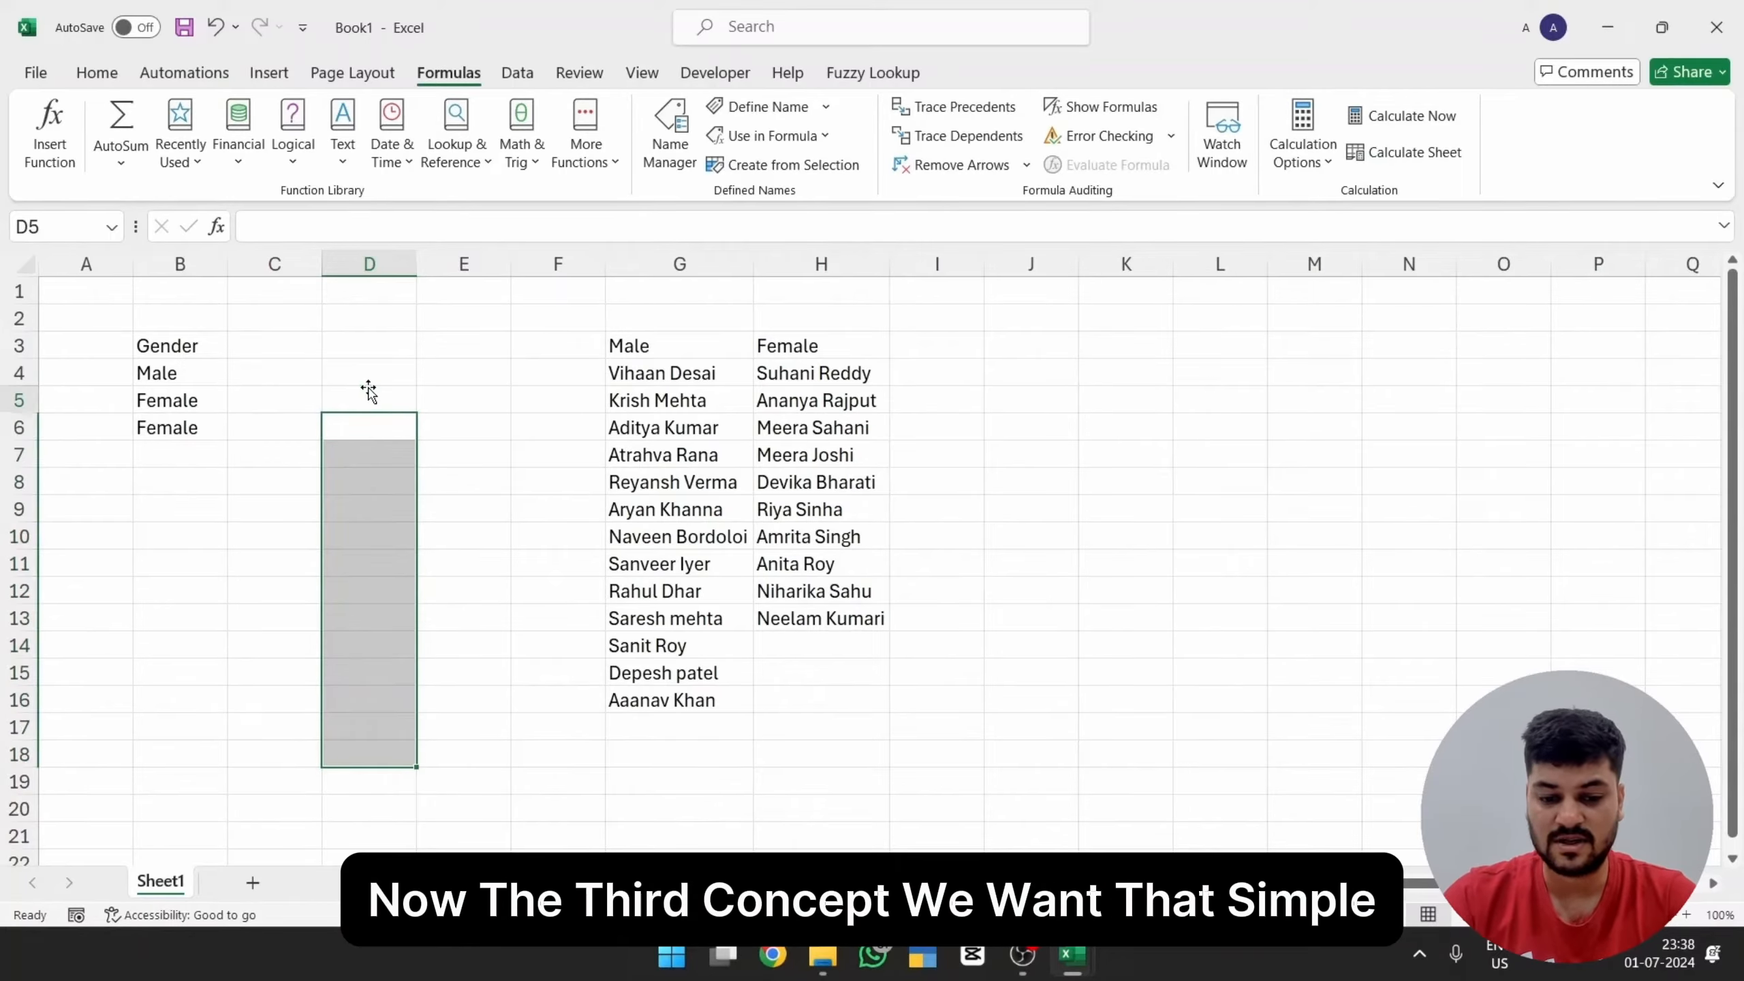
Step: Enter =Female in D5 to spill the female employee names
click(368, 392)
text(=)
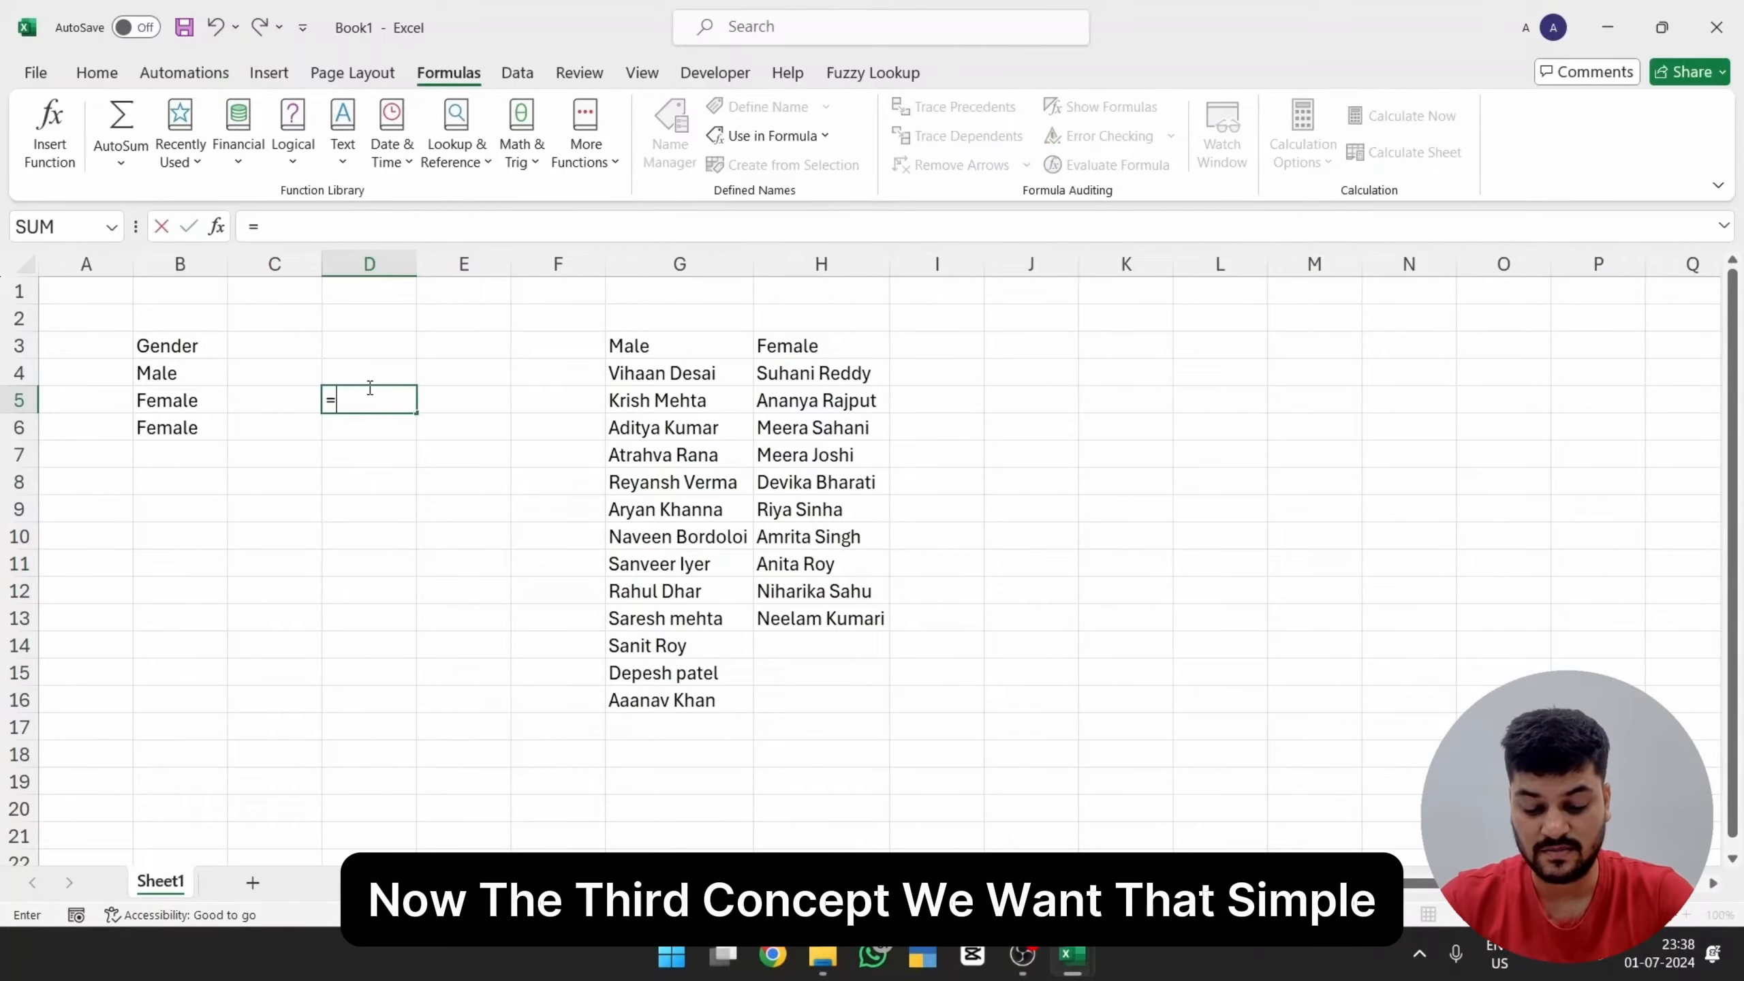
text(fema)
key(Tab)
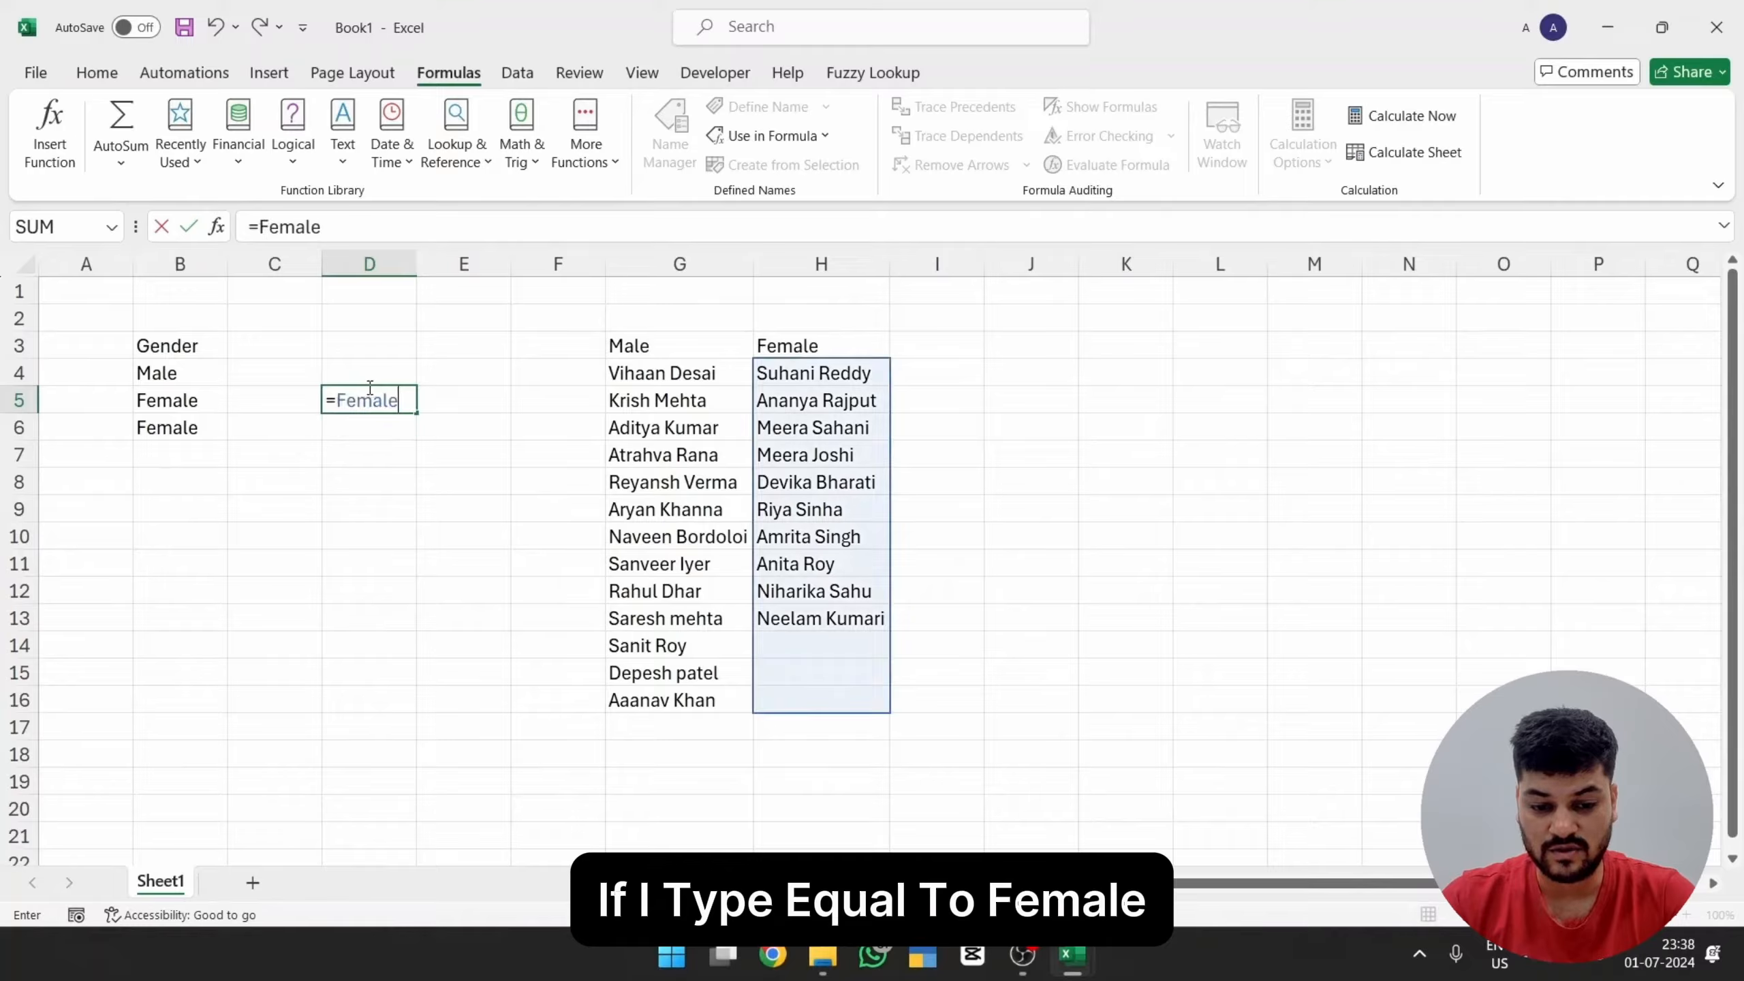
key(ctrl+Return)
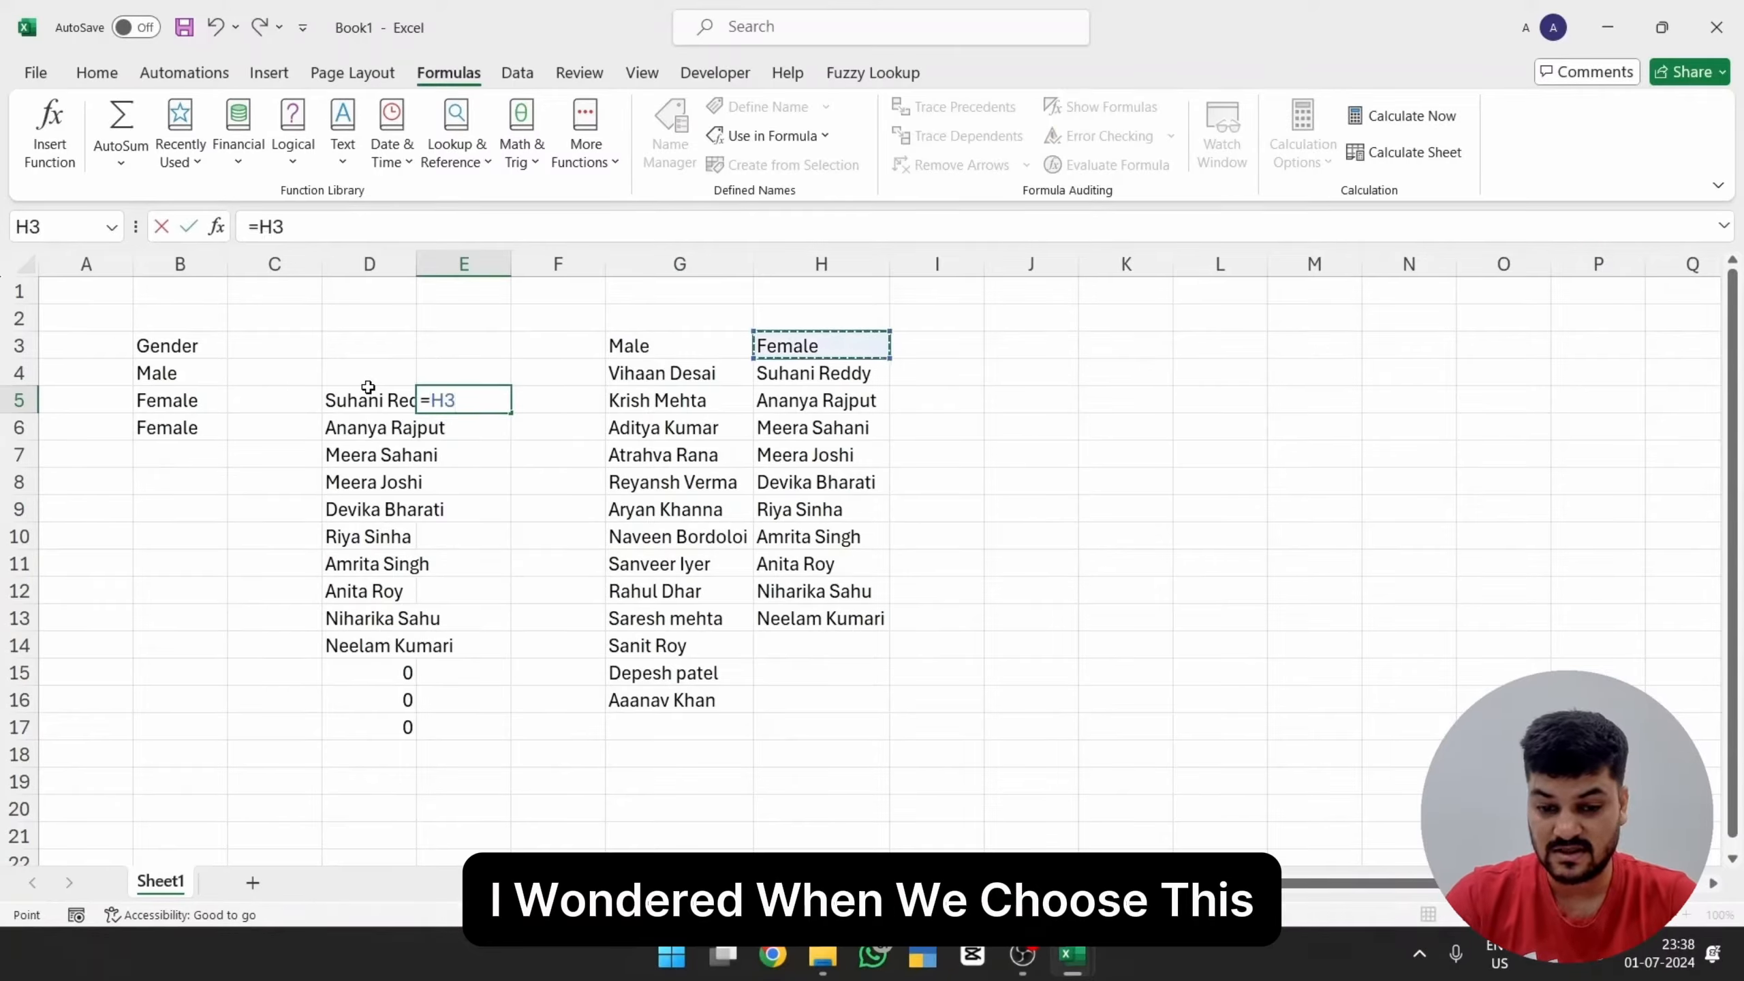
Step: Reference the Female header directly with =H3 in E5 and check the cells below it for a list
key(ctrl+Return)
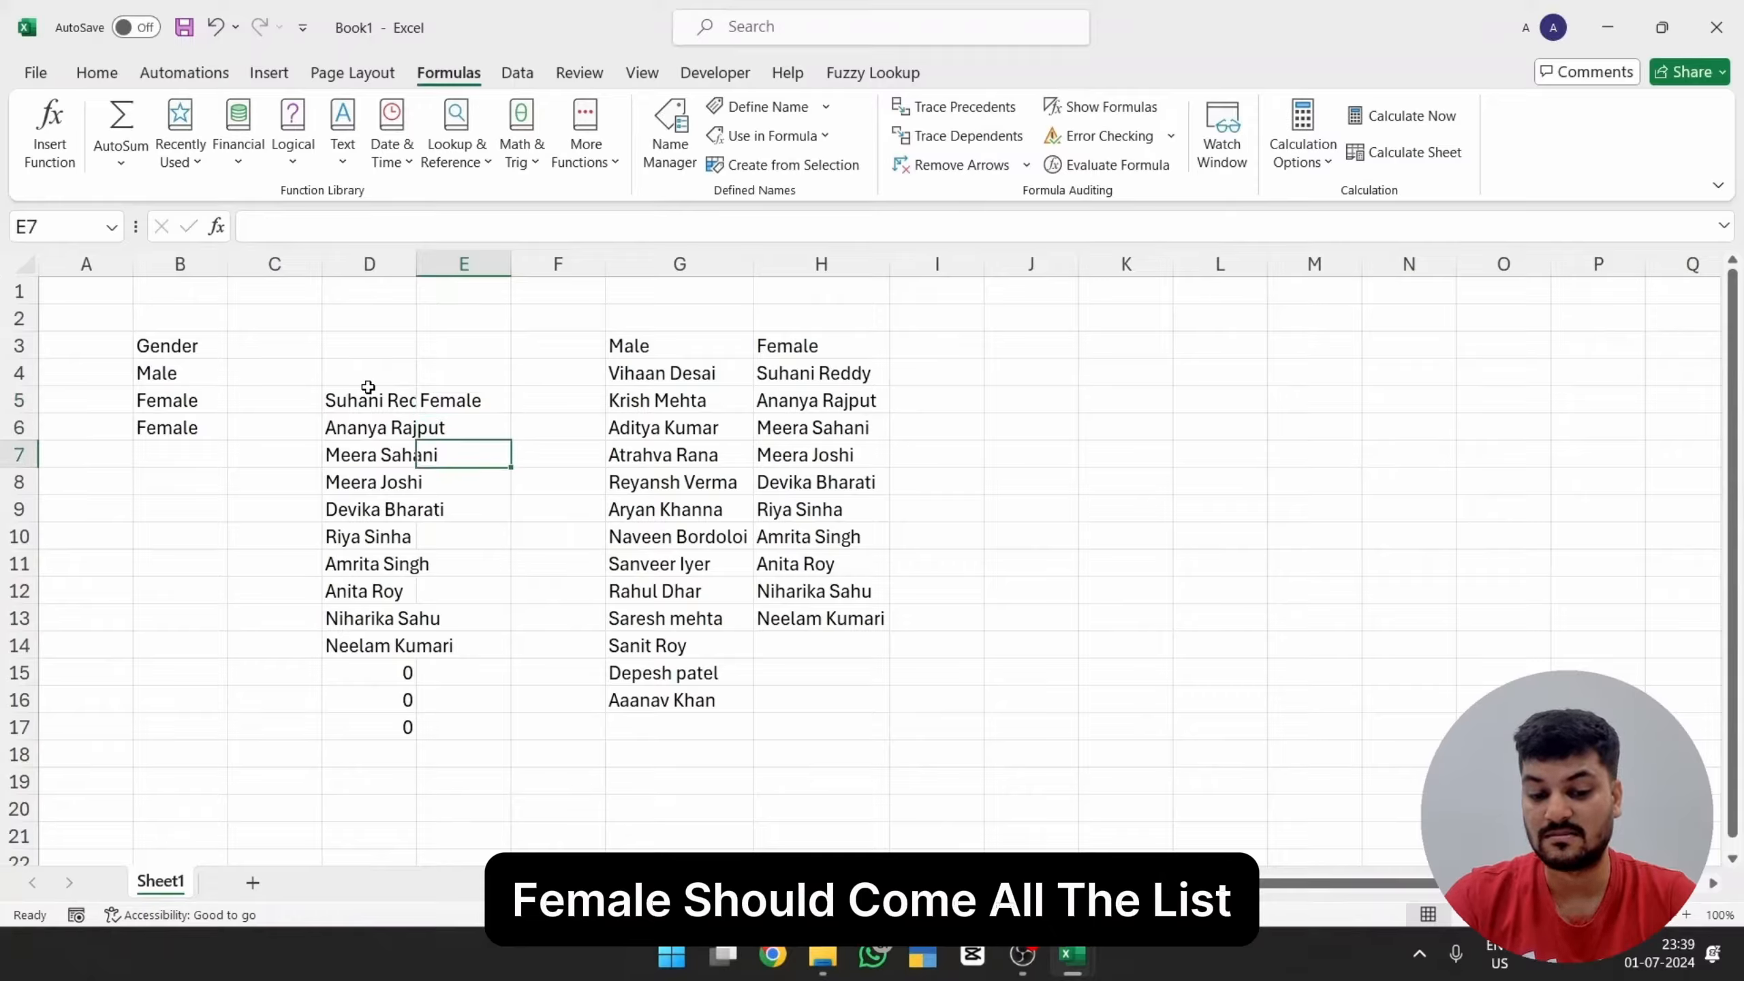
key(Down)
key(Down)
key(Down)
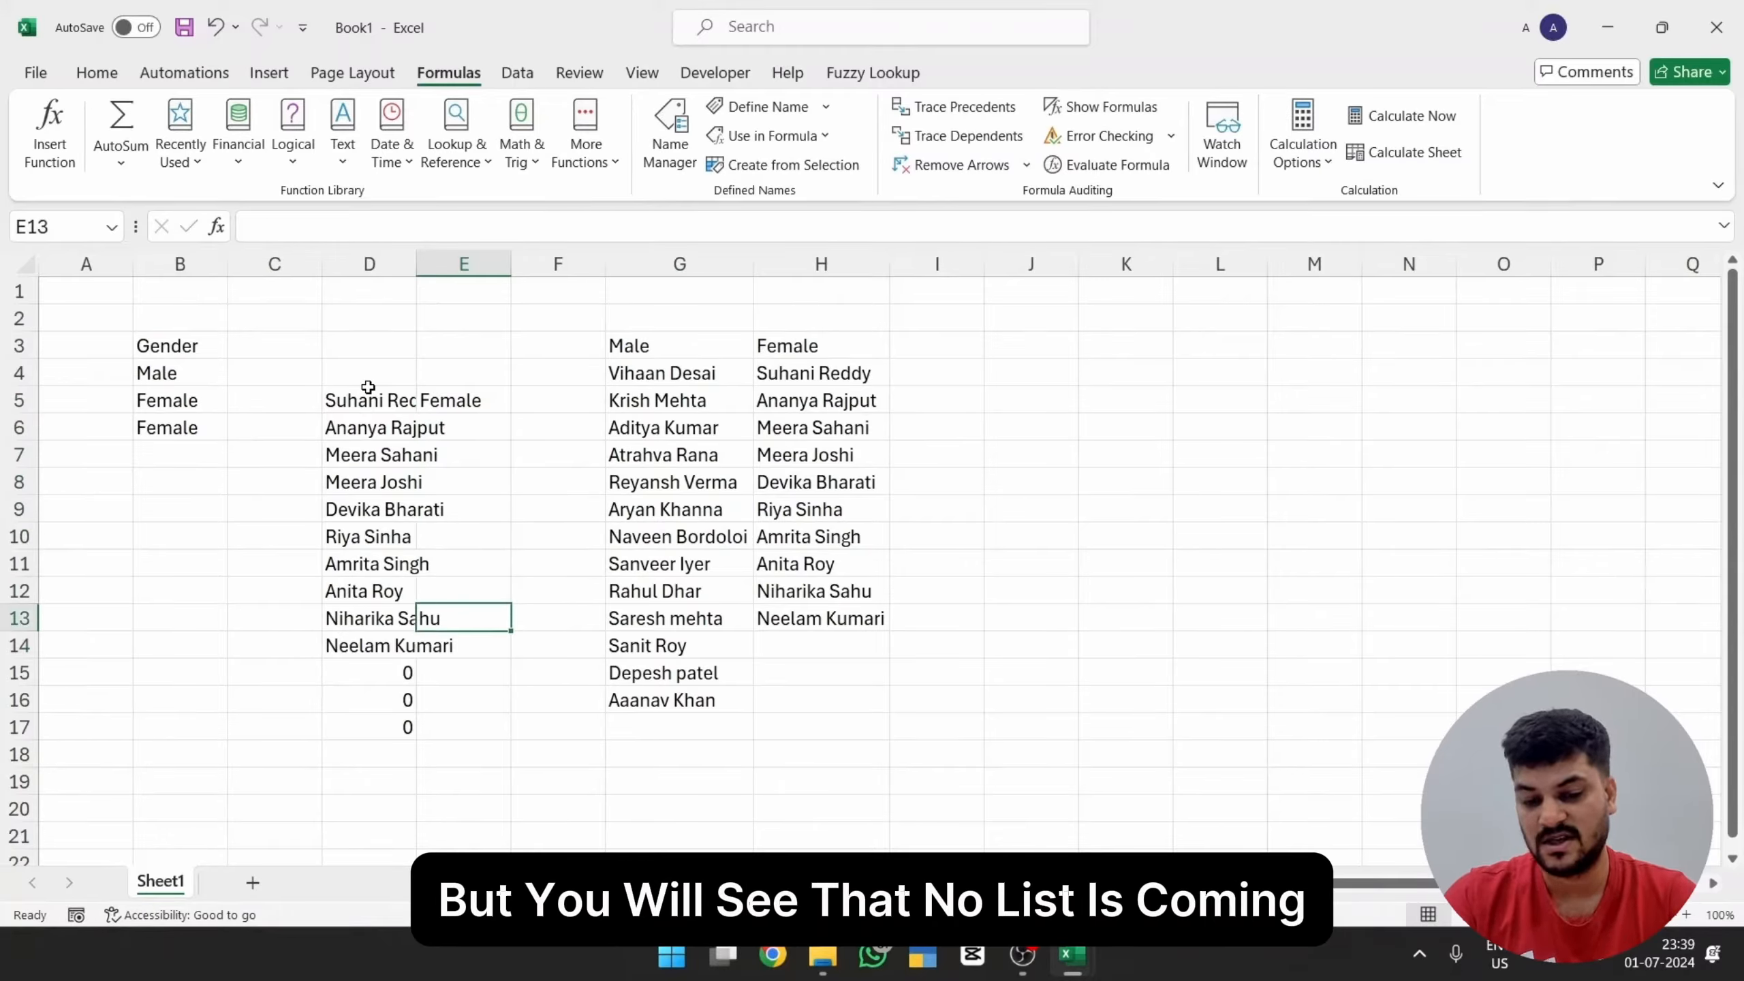
key(Up)
key(Up)
key(Up)
key(Up)
key(Up)
key(Up)
key(Up)
key(Up)
key(Up)
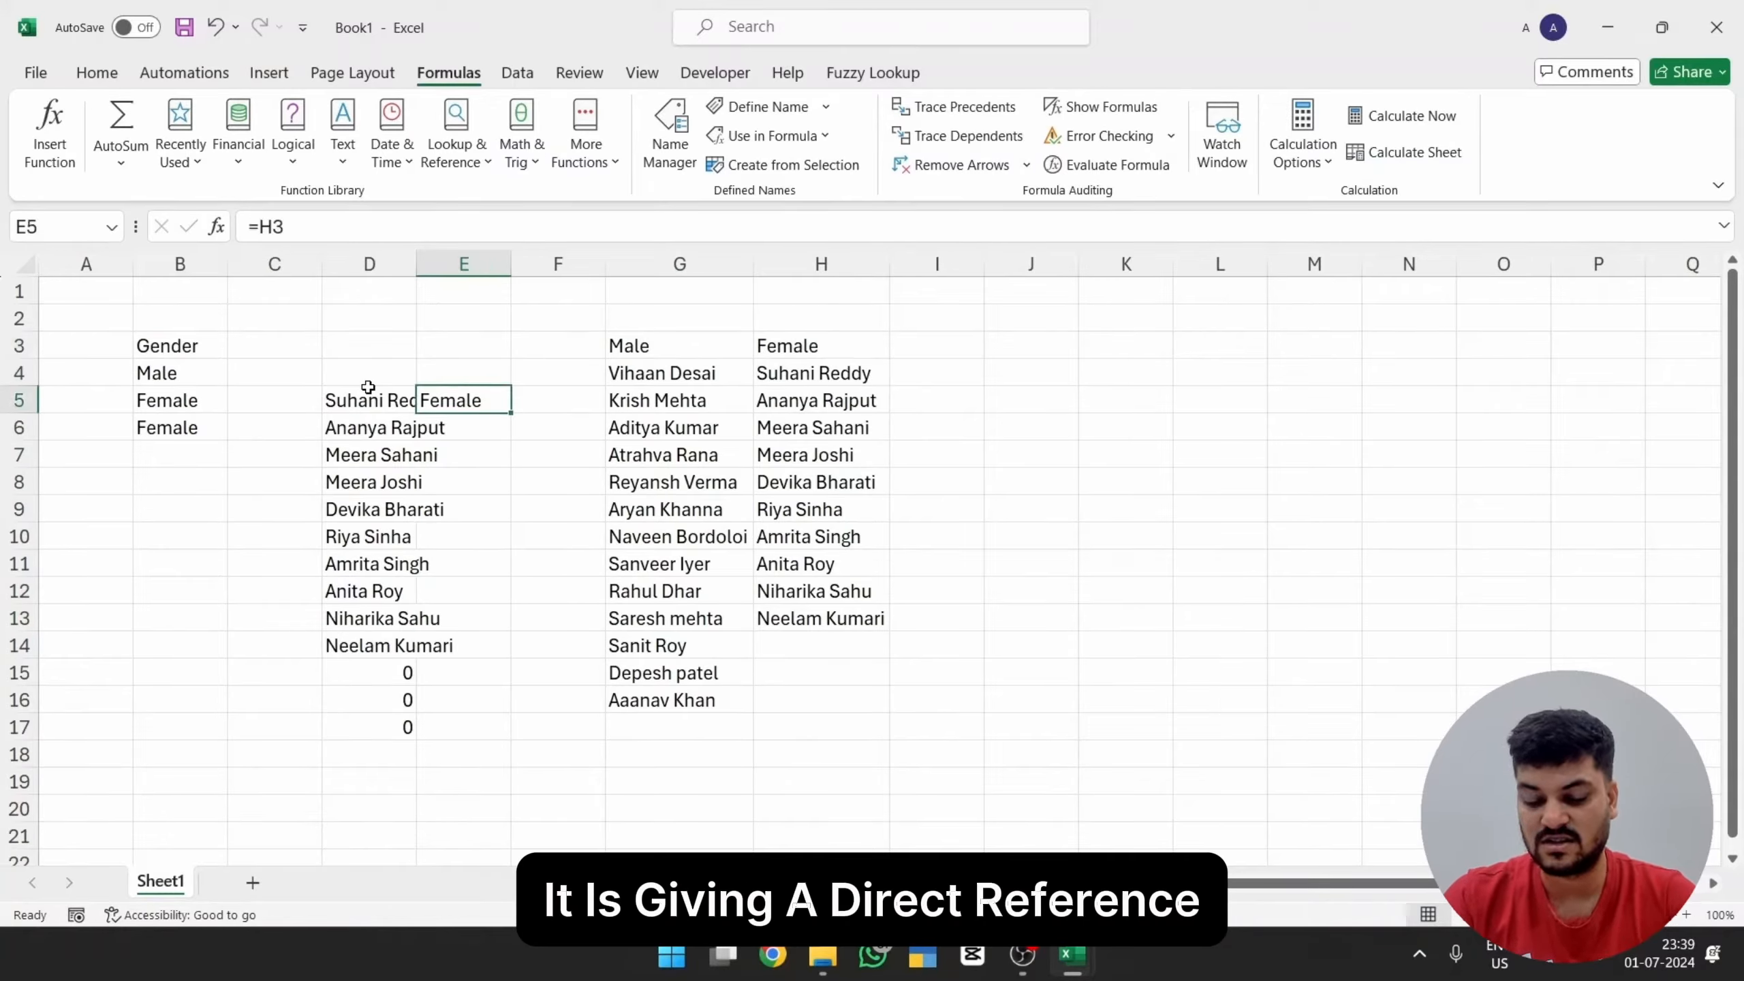
Step: Replace the direct reference in E5 with =INDIRECT(H3)
text(=i)
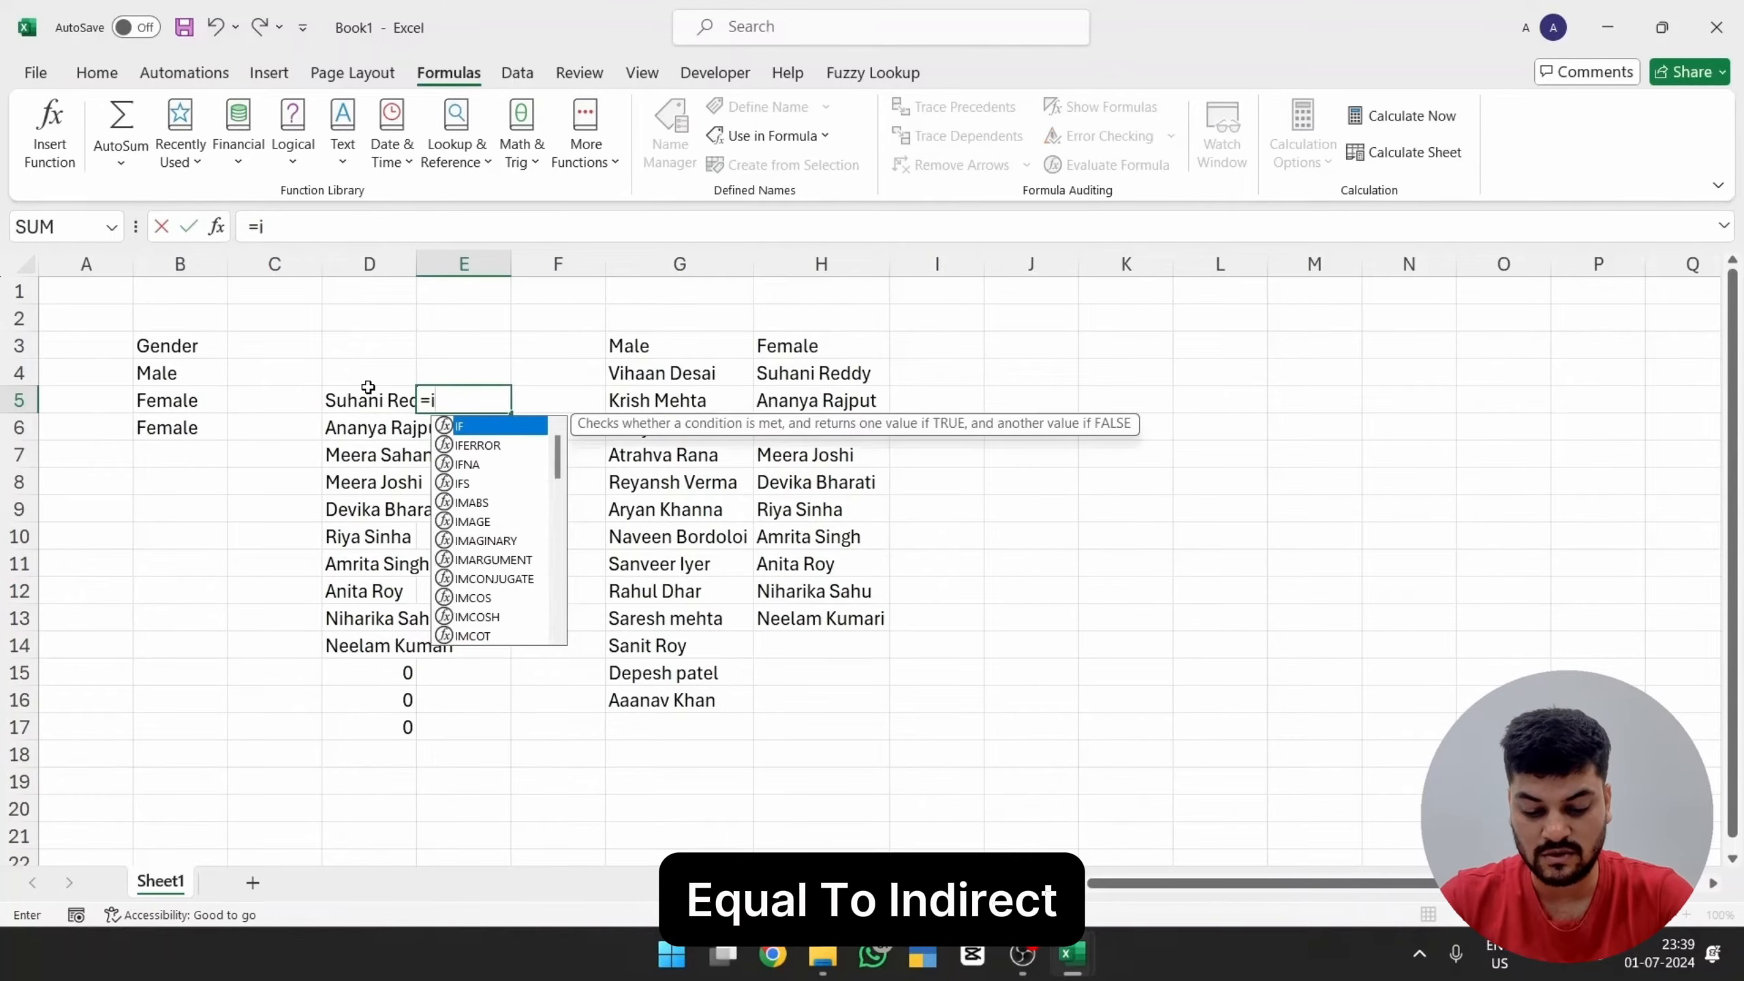
text(ndi)
key(Right)
key(Right)
key(Up)
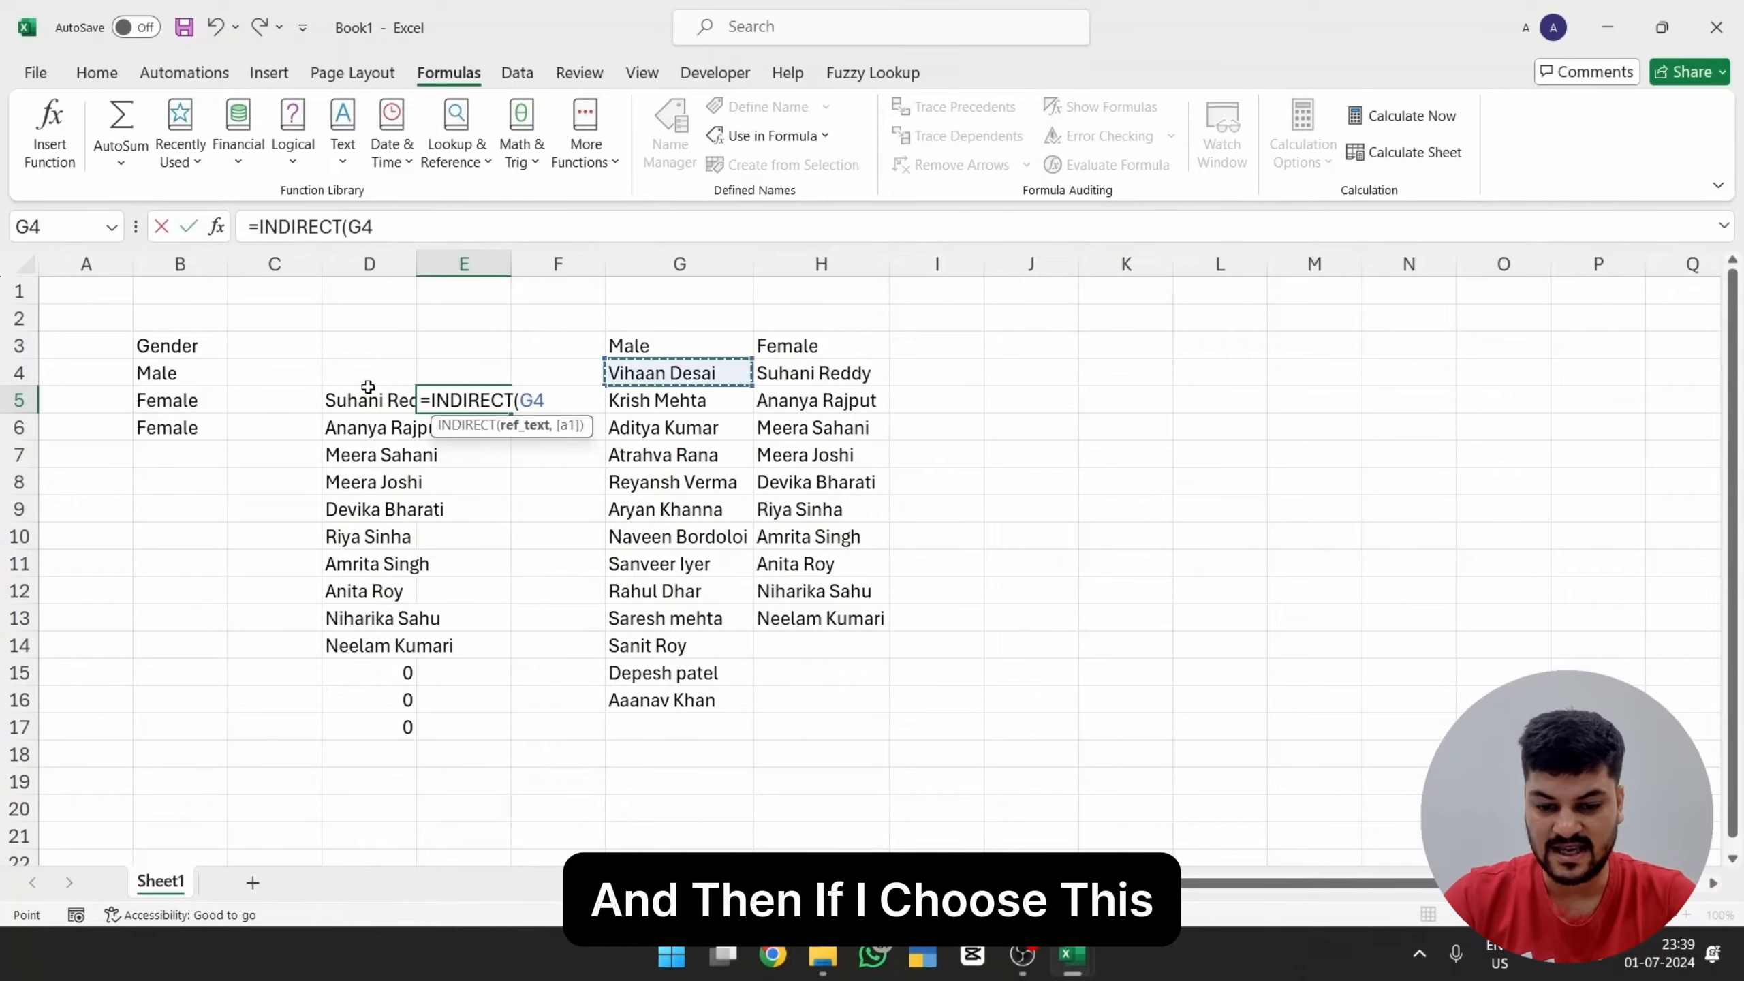
key(Return)
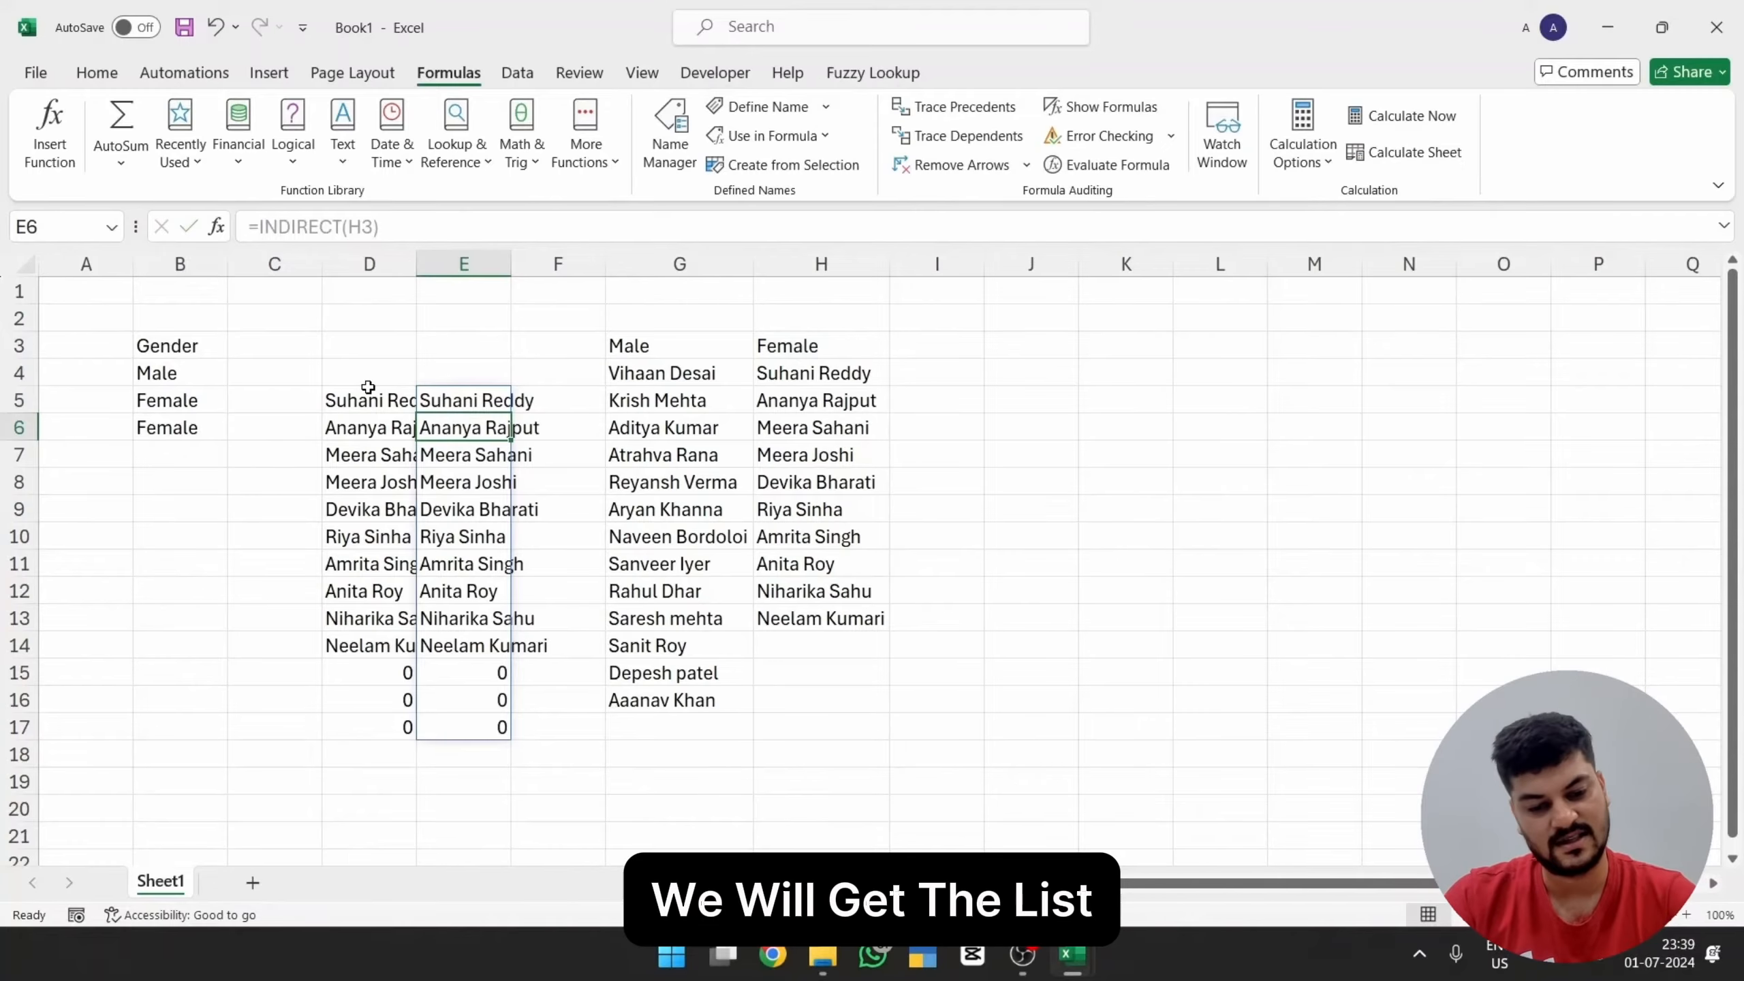
Step: Delete columns D and E containing the test formulas
key(ctrl+space)
key(ctrl+minus)
key(ctrl+minus)
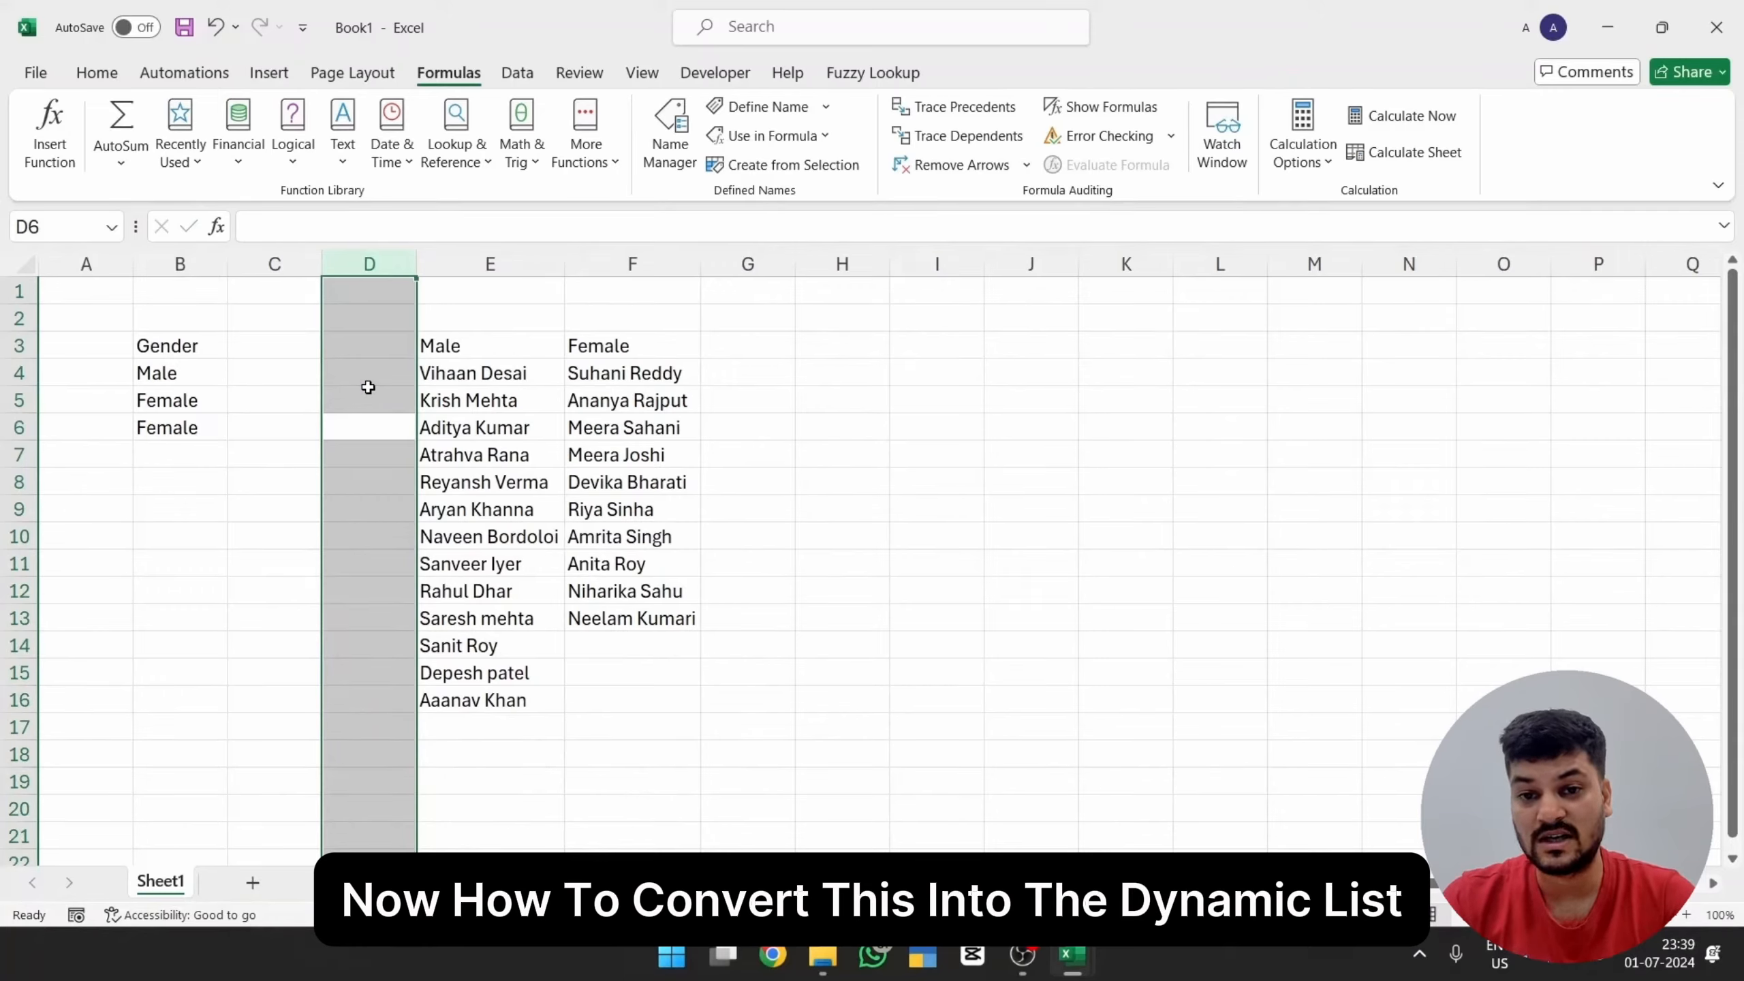
Step: Enter the header "Employee Name" in C3 beside Gender
key(Left)
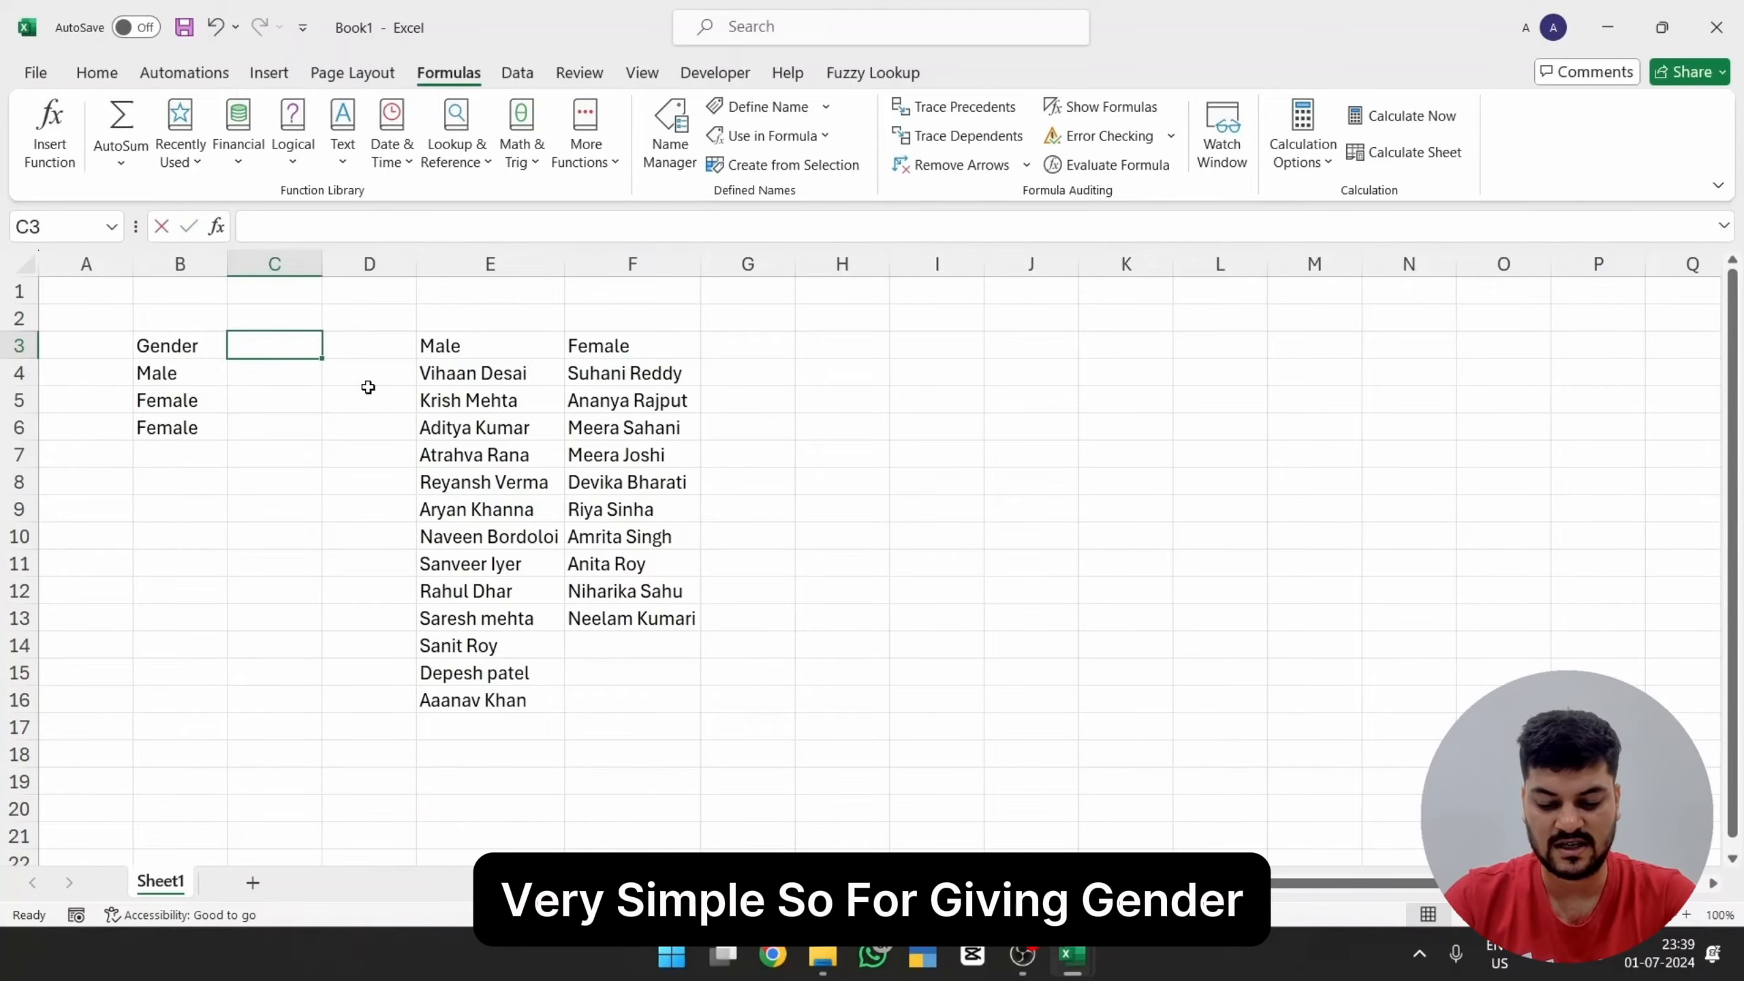
text(Employee Name)
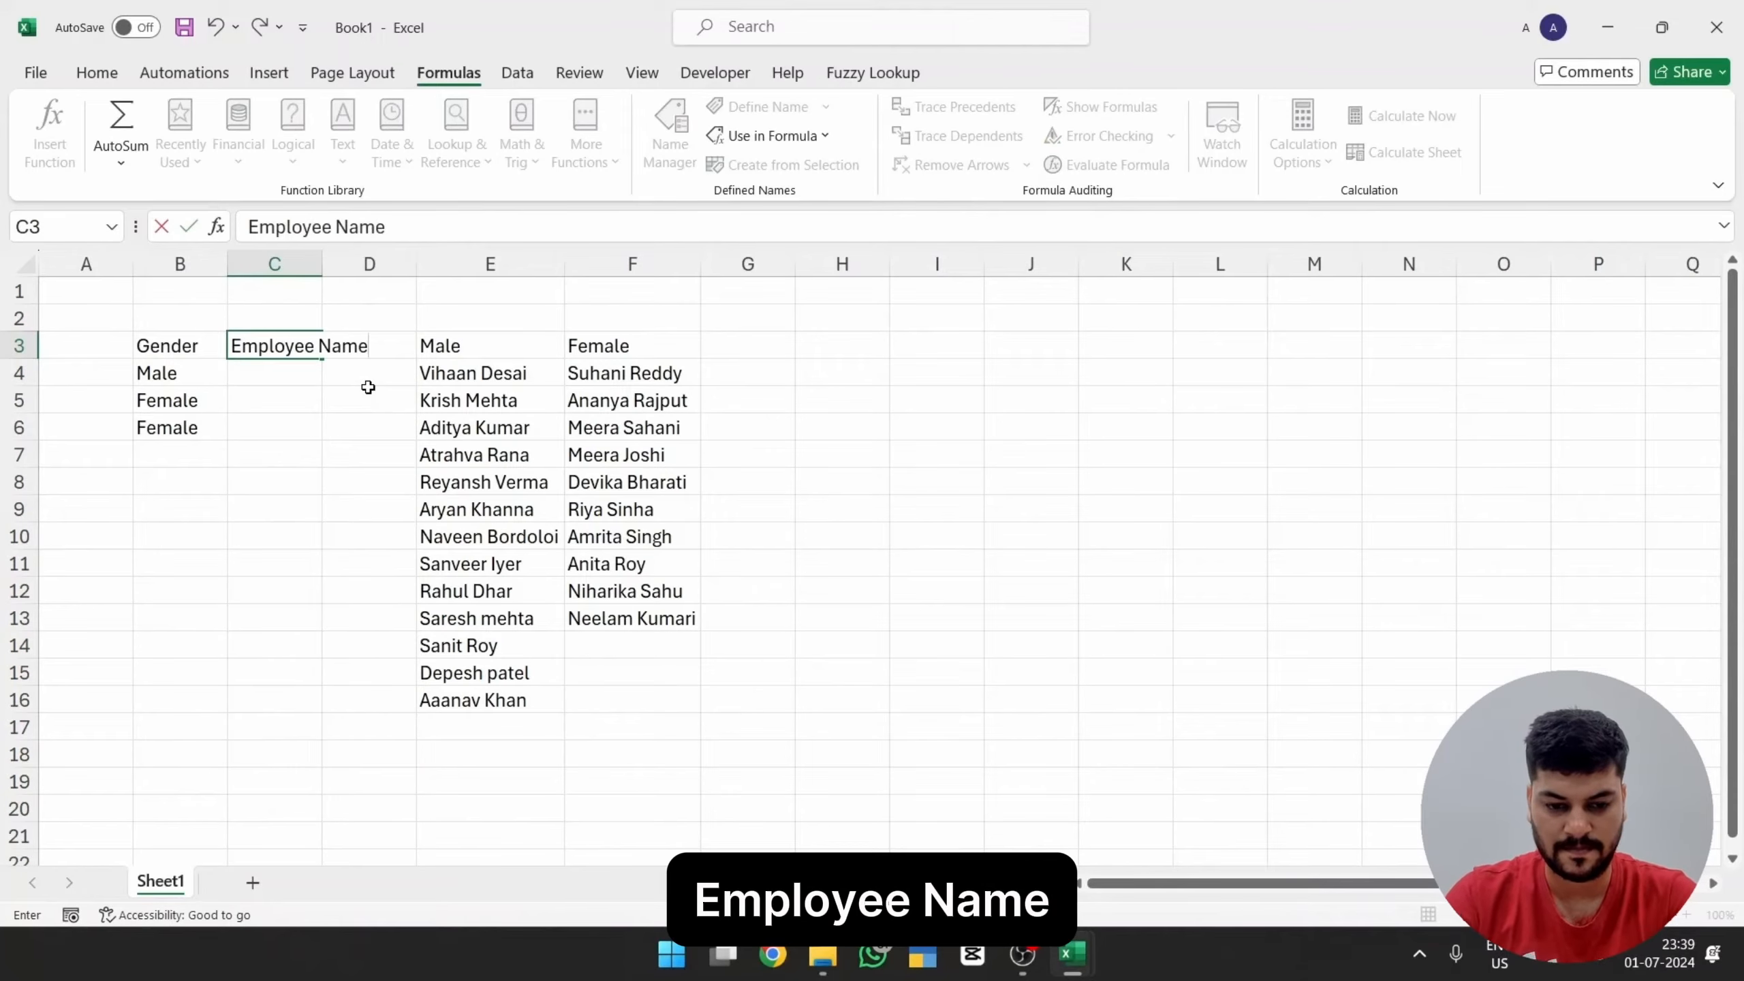
key(Return)
Step: Apply list data validation with the source =indirect(b4) to the Employee Name cells from C4 downward
key(shift+Down)
key(shift+Down)
key(shift+Down)
key(shift+Down)
key(shift+Down)
key(shift+Down)
key(shift+Down)
key(shift+Down)
key(shift+Down)
key(shift+Down)
key(shift+Down)
key(shift+Down)
key(shift+Down)
key(shift+Down)
key(shift+Down)
key(shift+Down)
key(shift+Down)
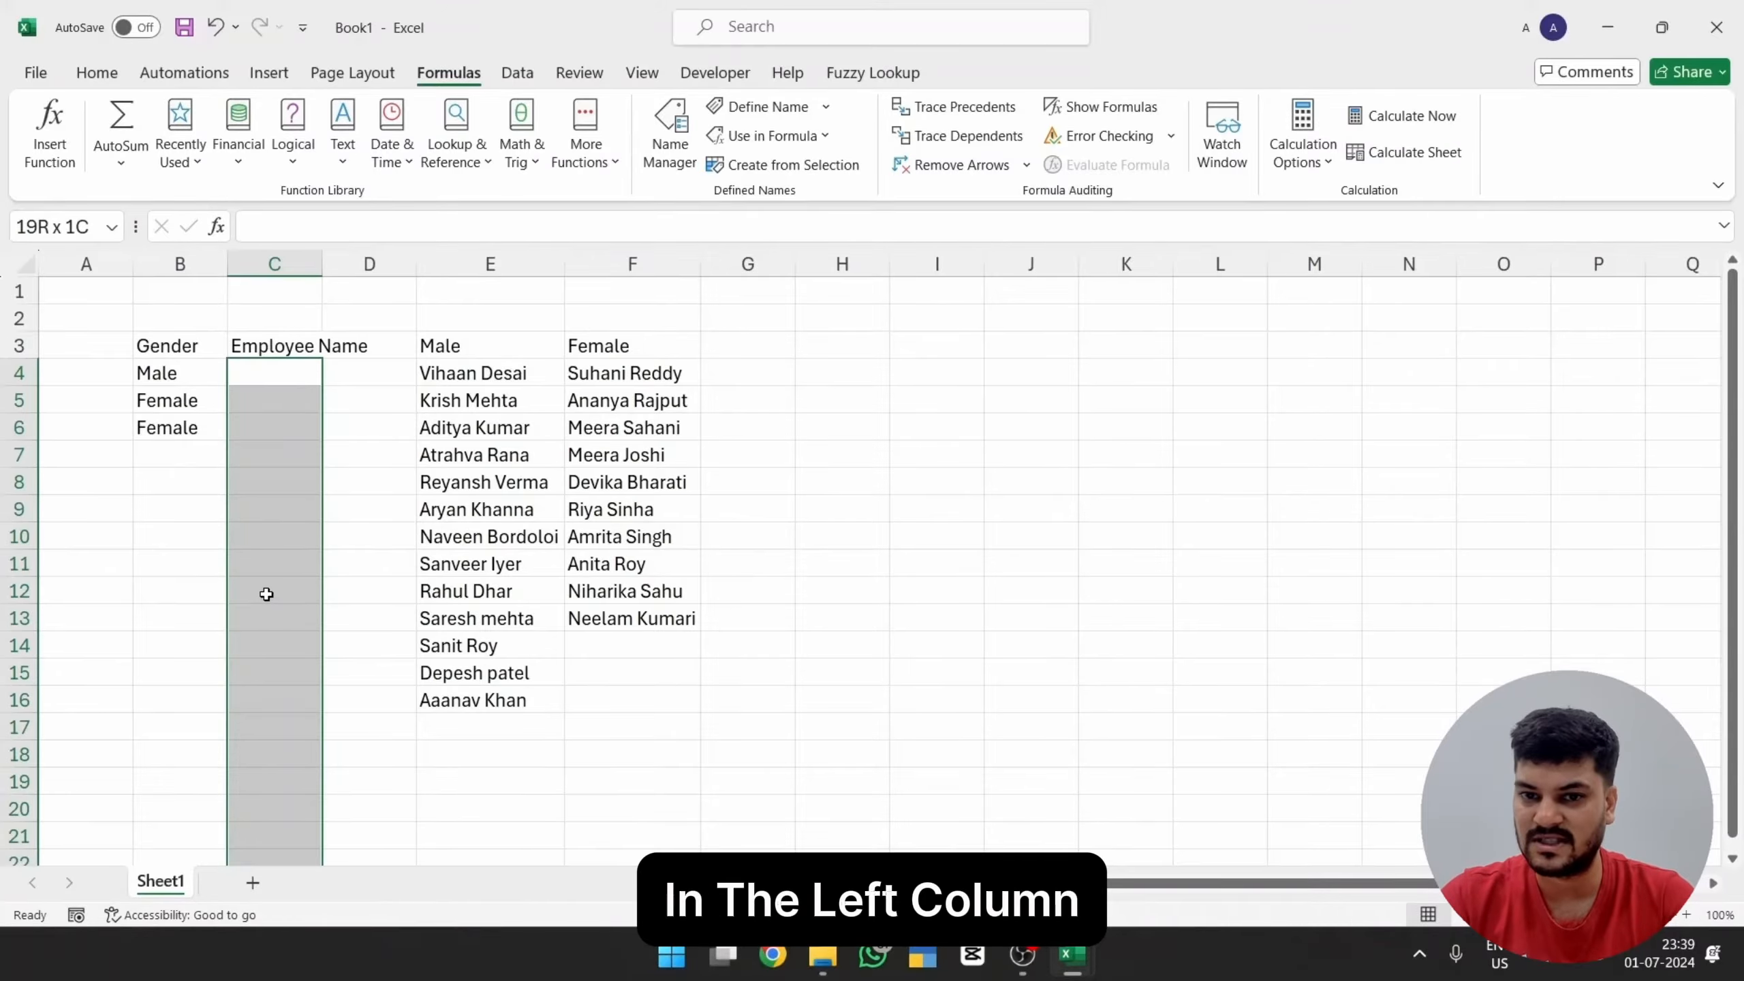
click(517, 74)
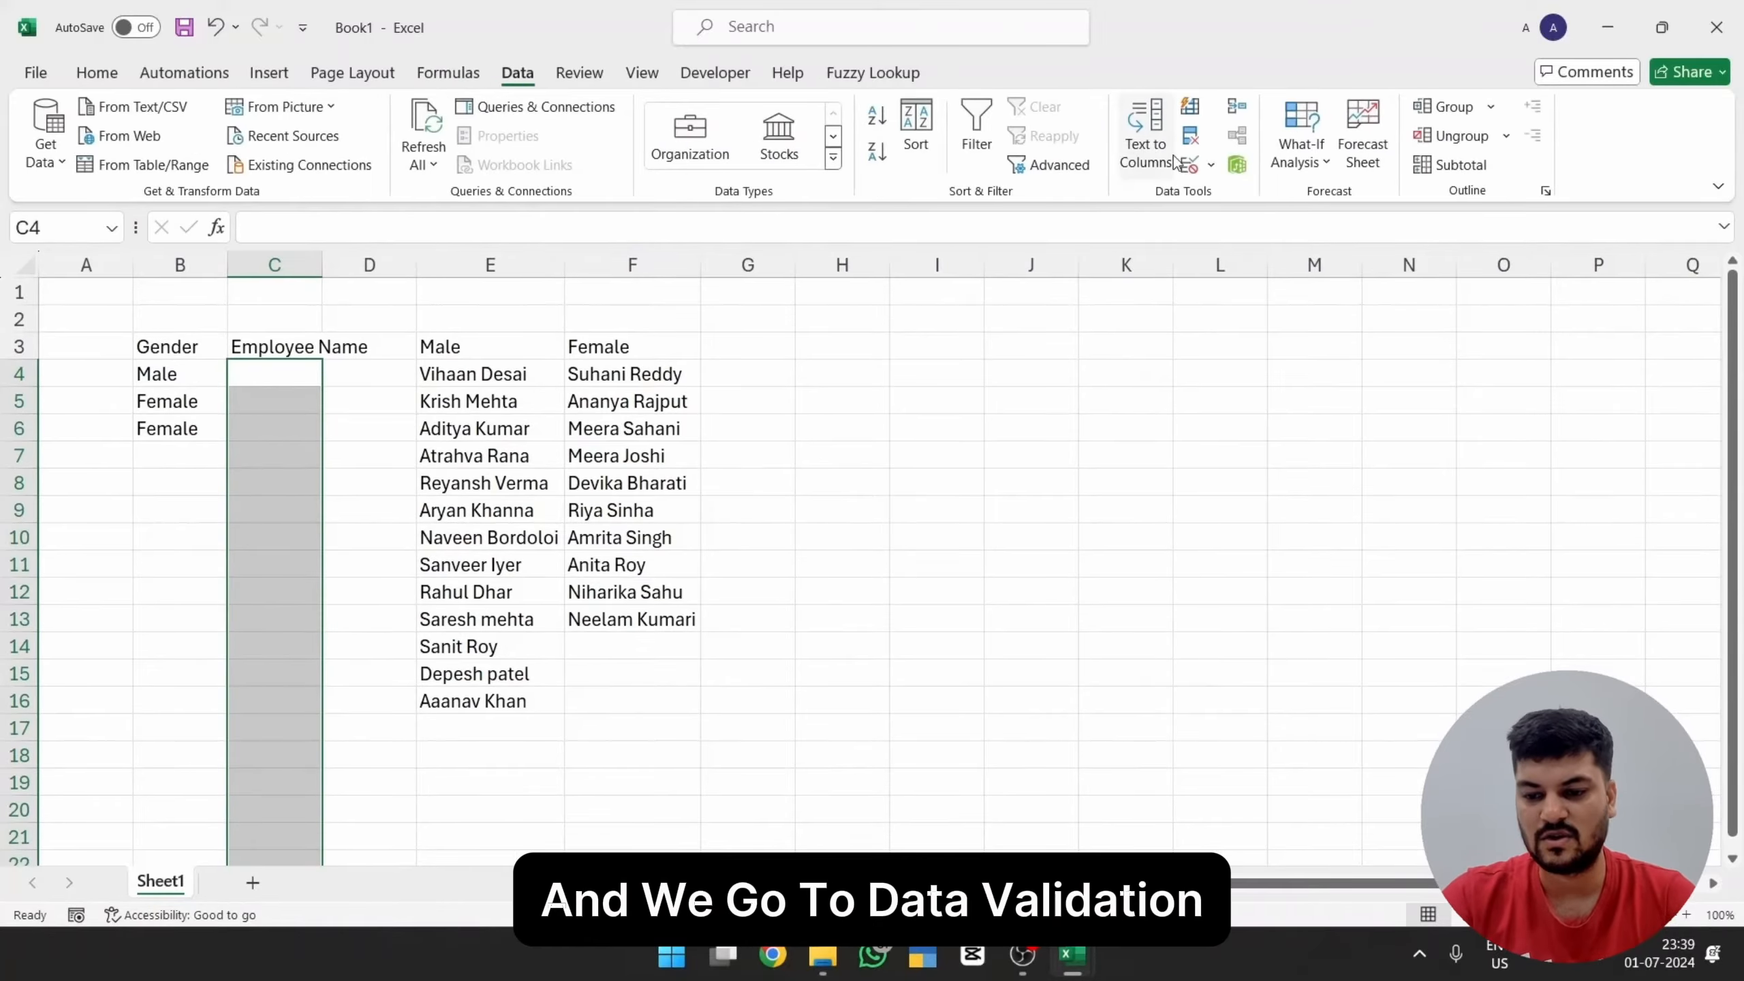
click(1191, 172)
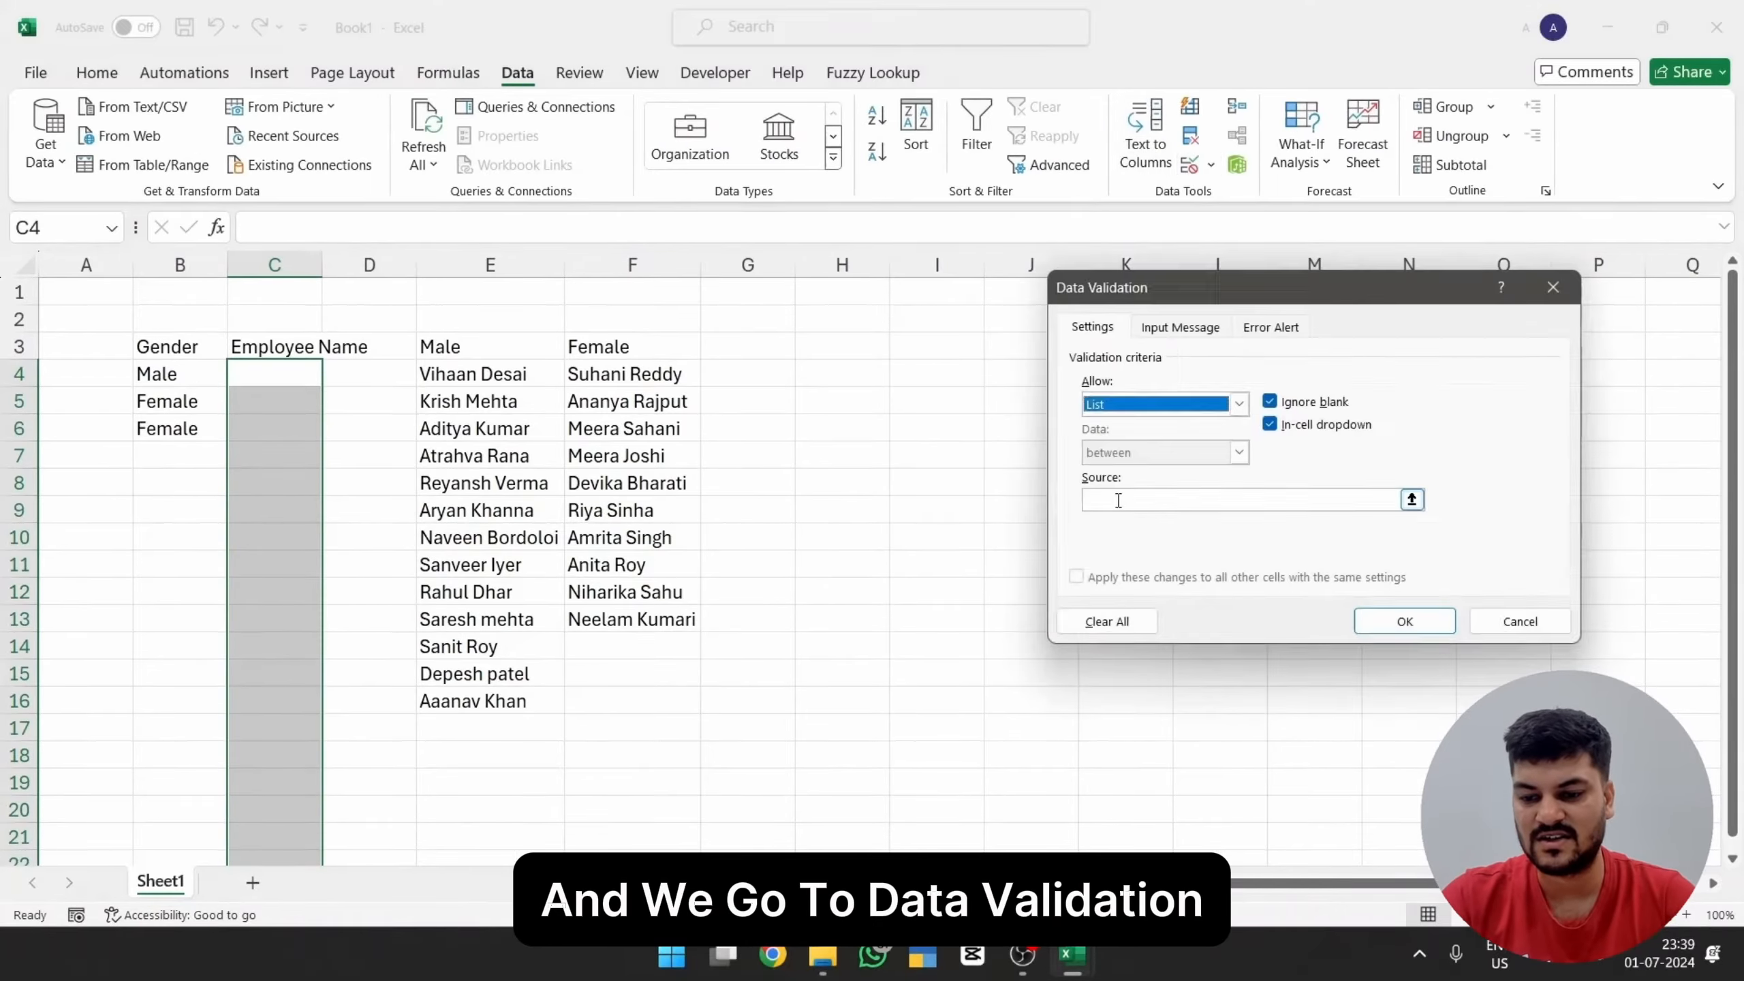
click(1120, 499)
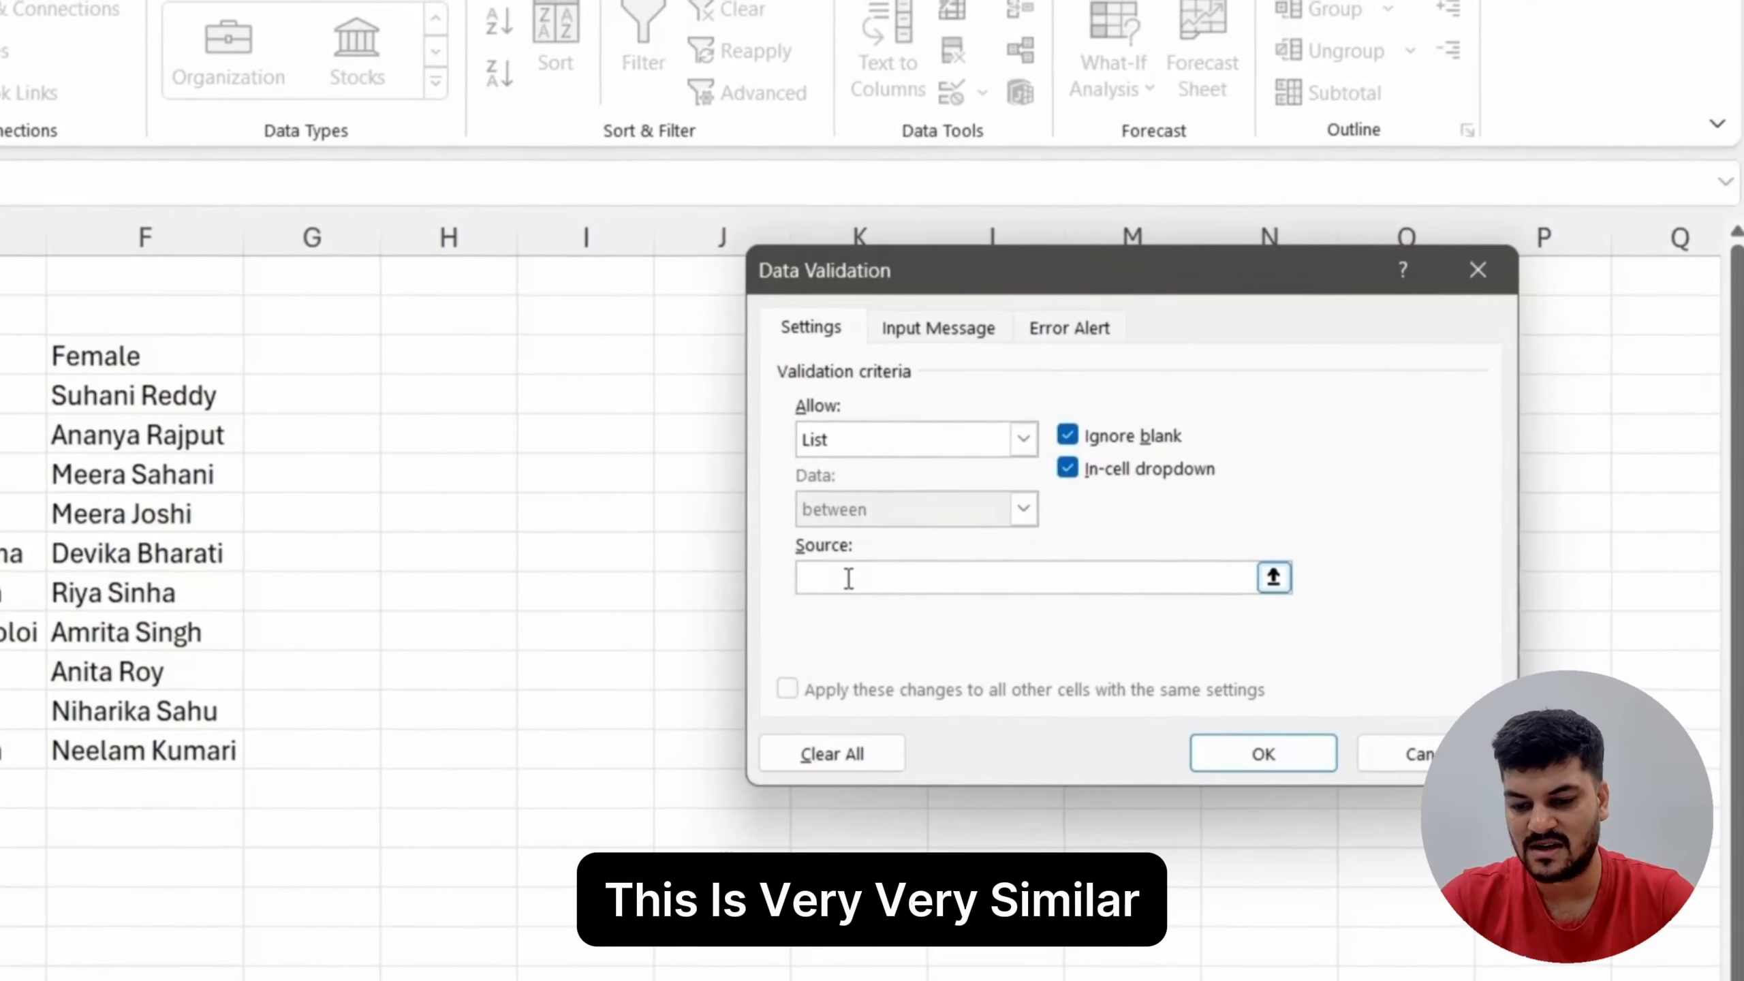
text(=indirect)
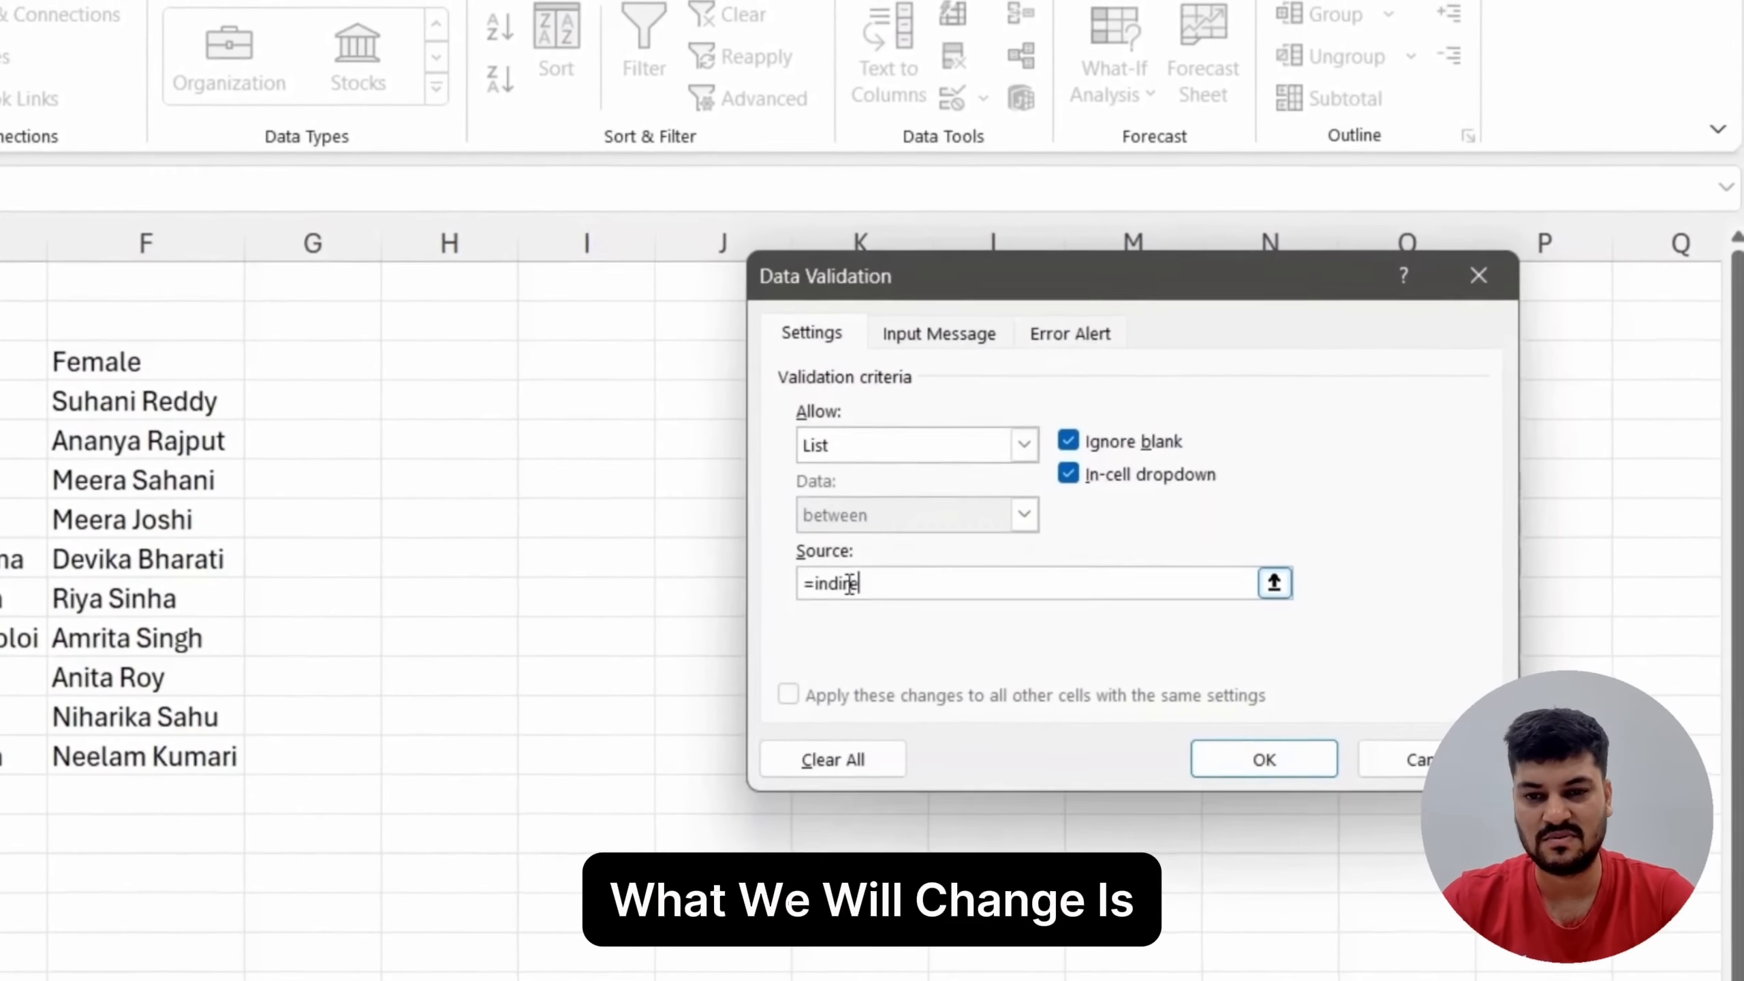
text(()
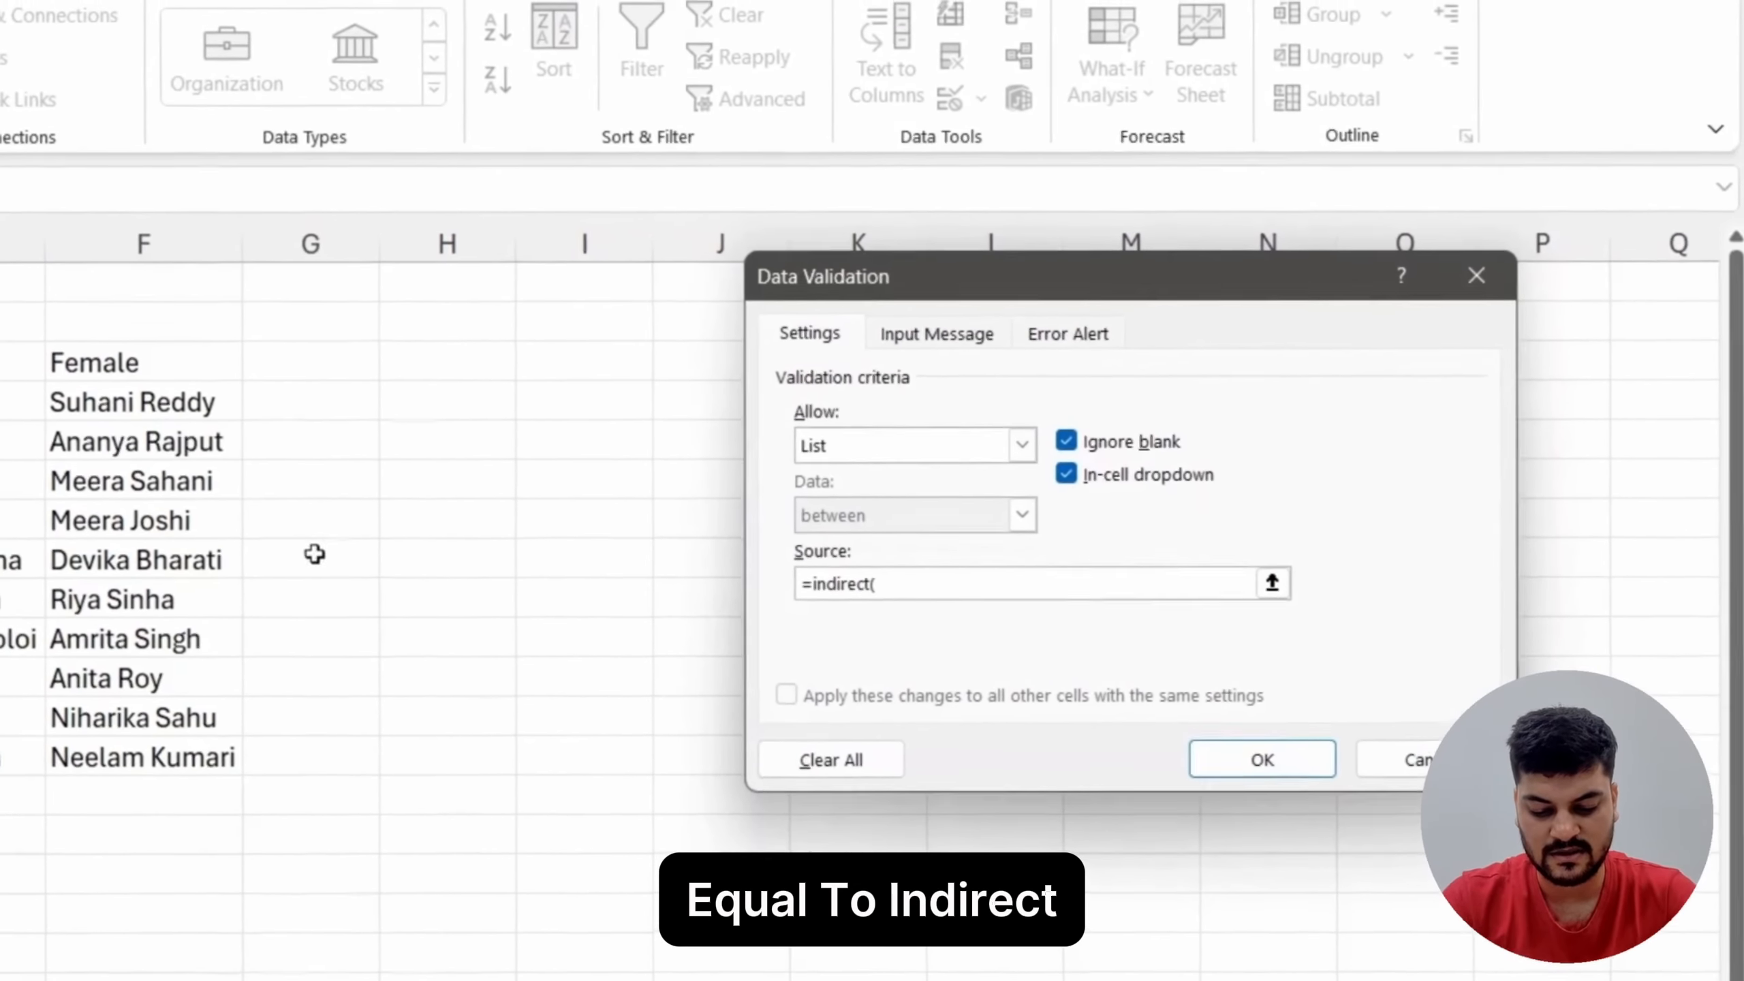
text(b4))
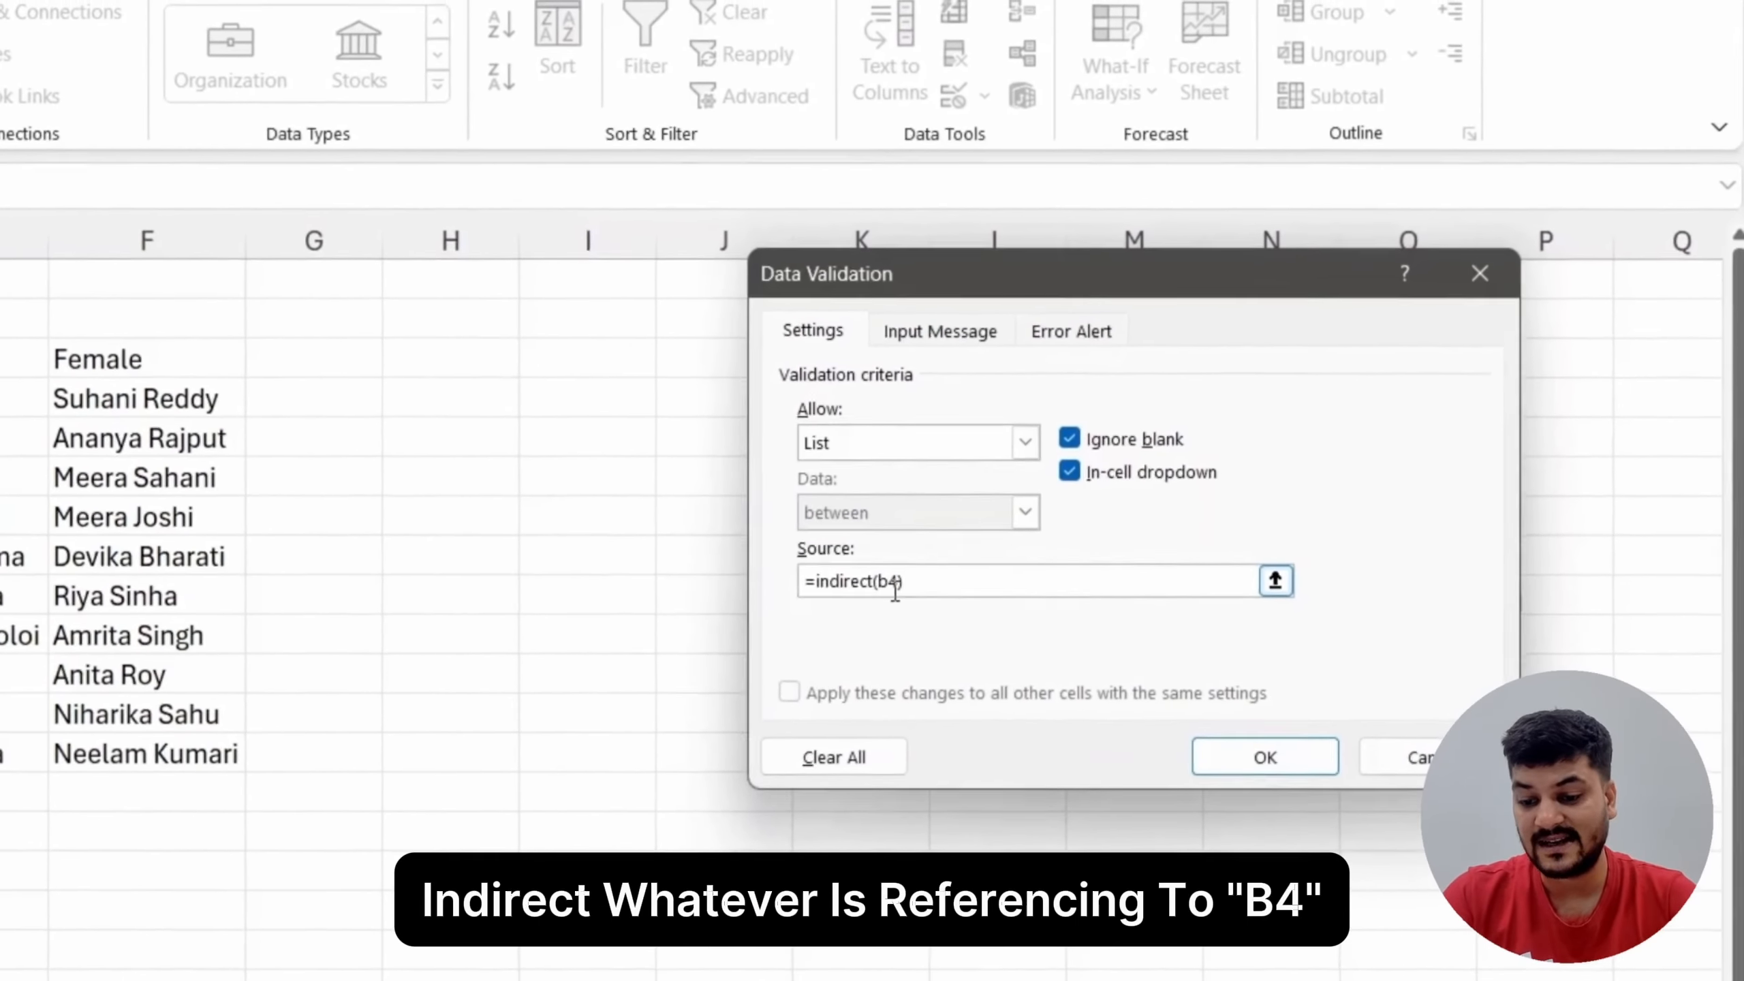
click(1269, 754)
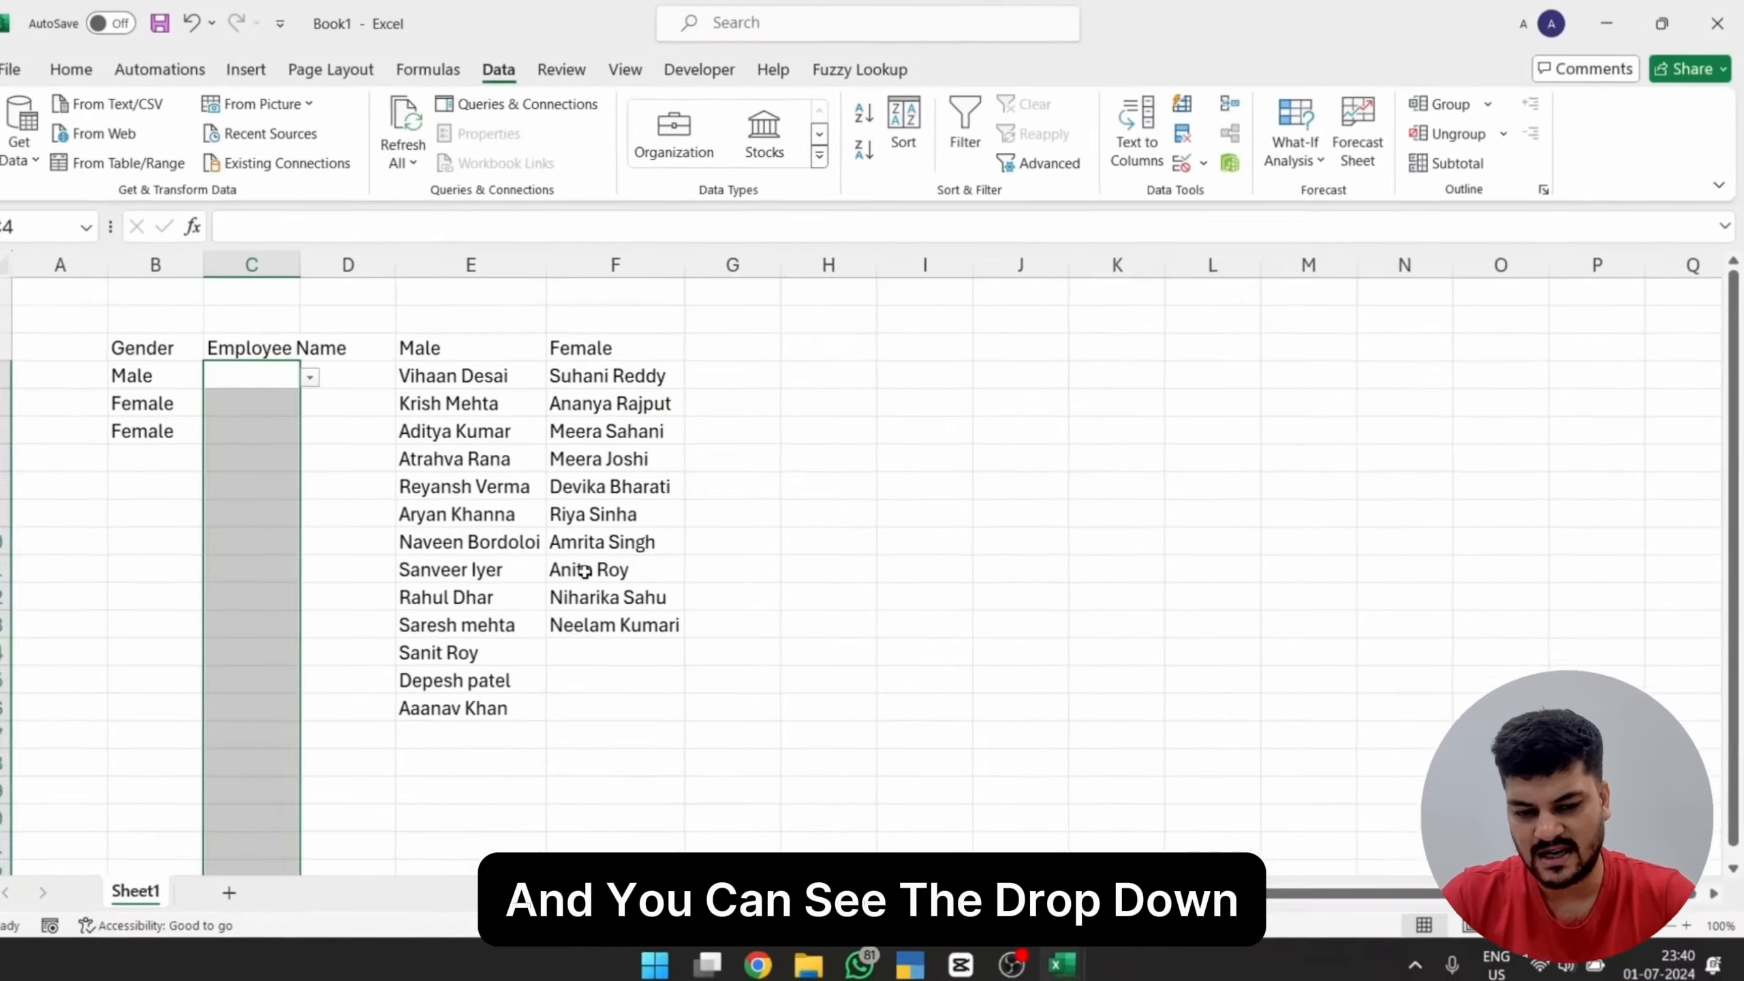
Step: Set the gender in B4 to Female and check the names offered by the drop-down in C4
click(165, 376)
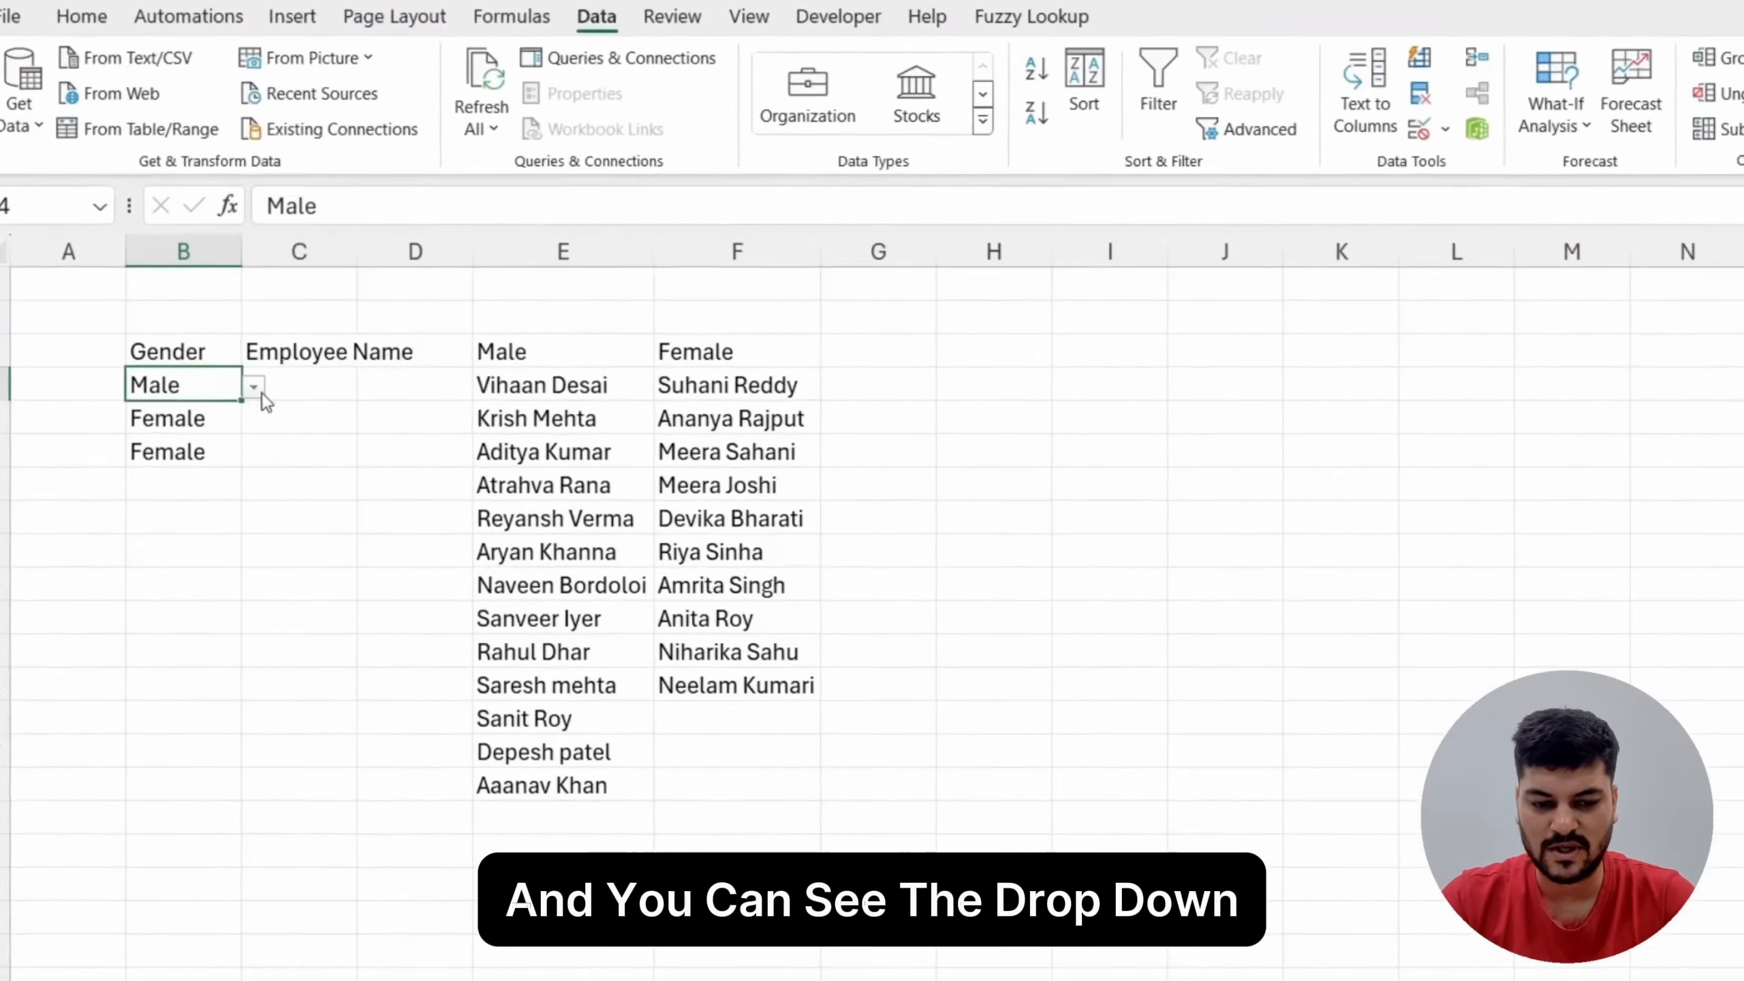
click(254, 388)
click(206, 432)
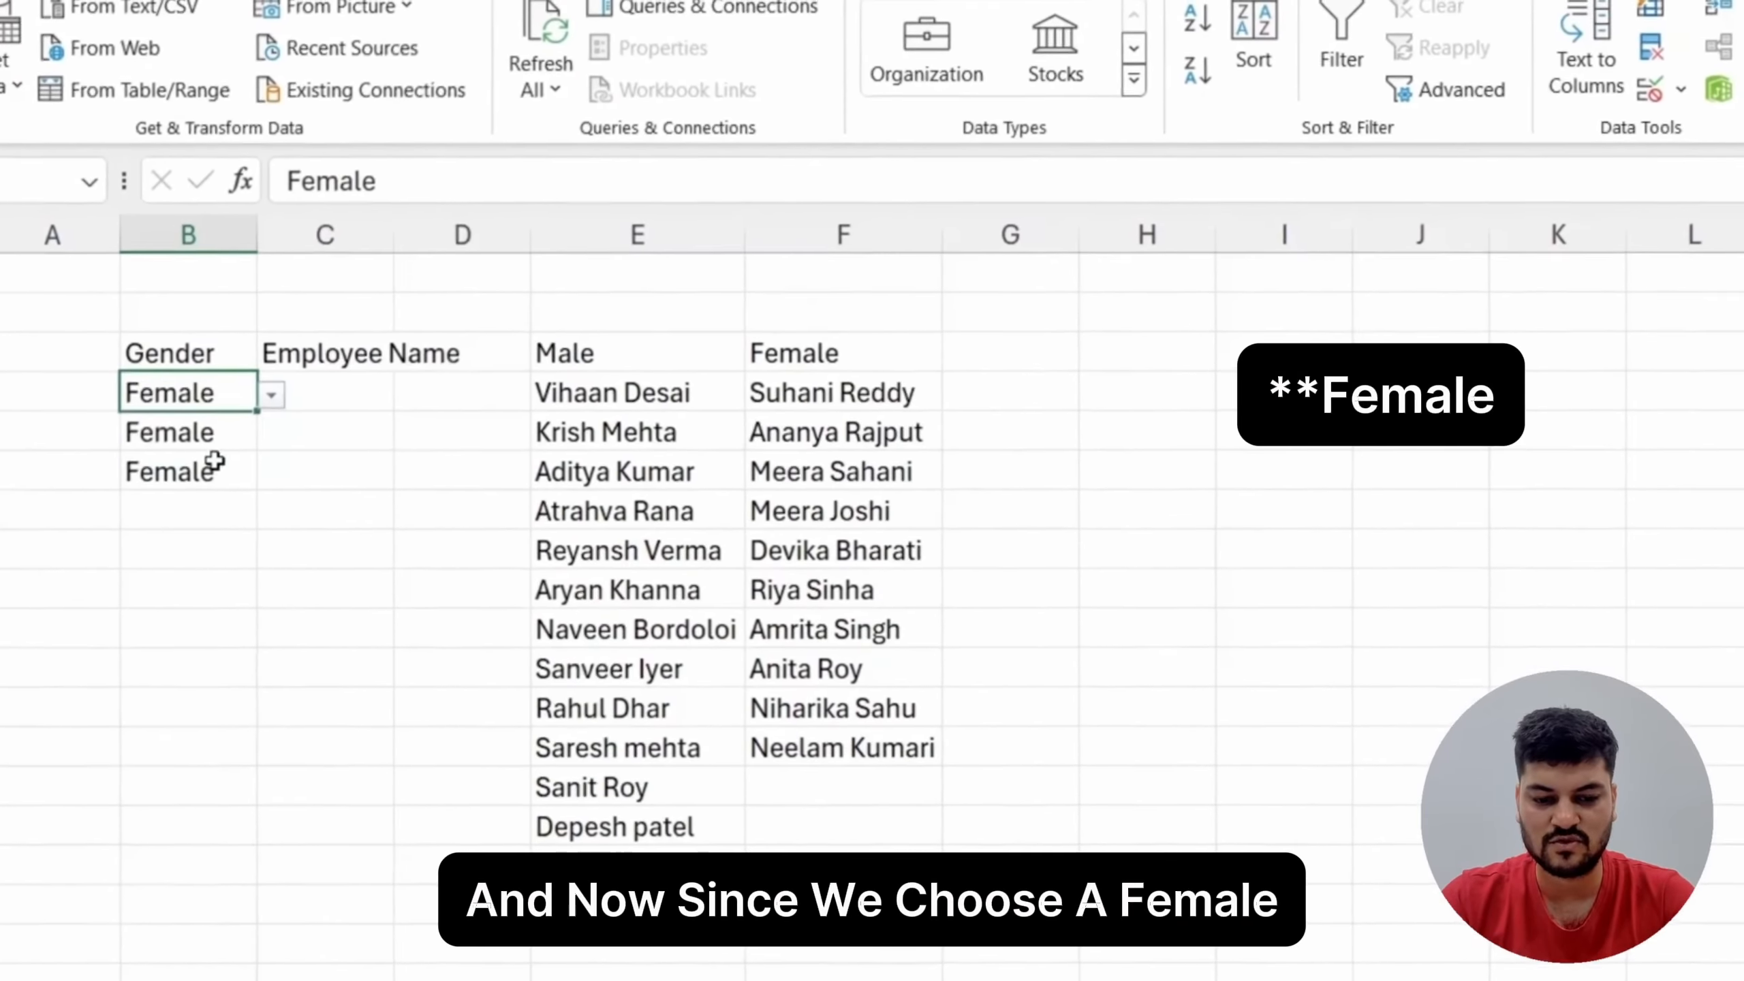
click(407, 399)
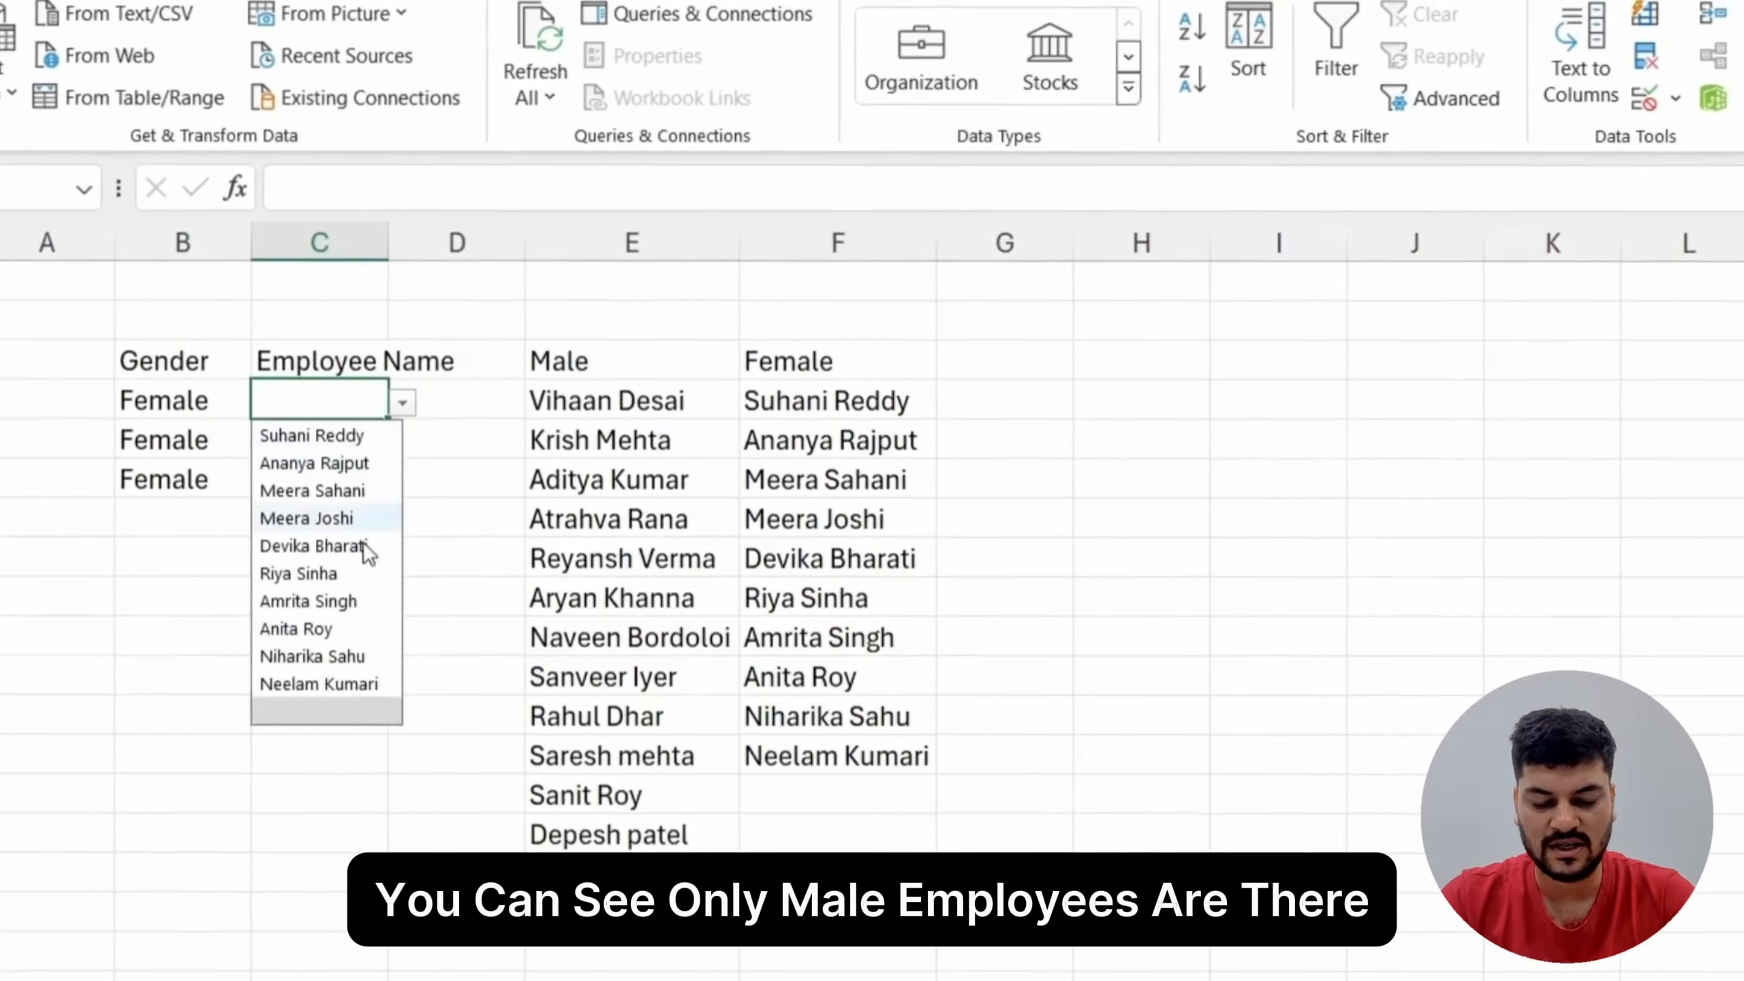
click(426, 783)
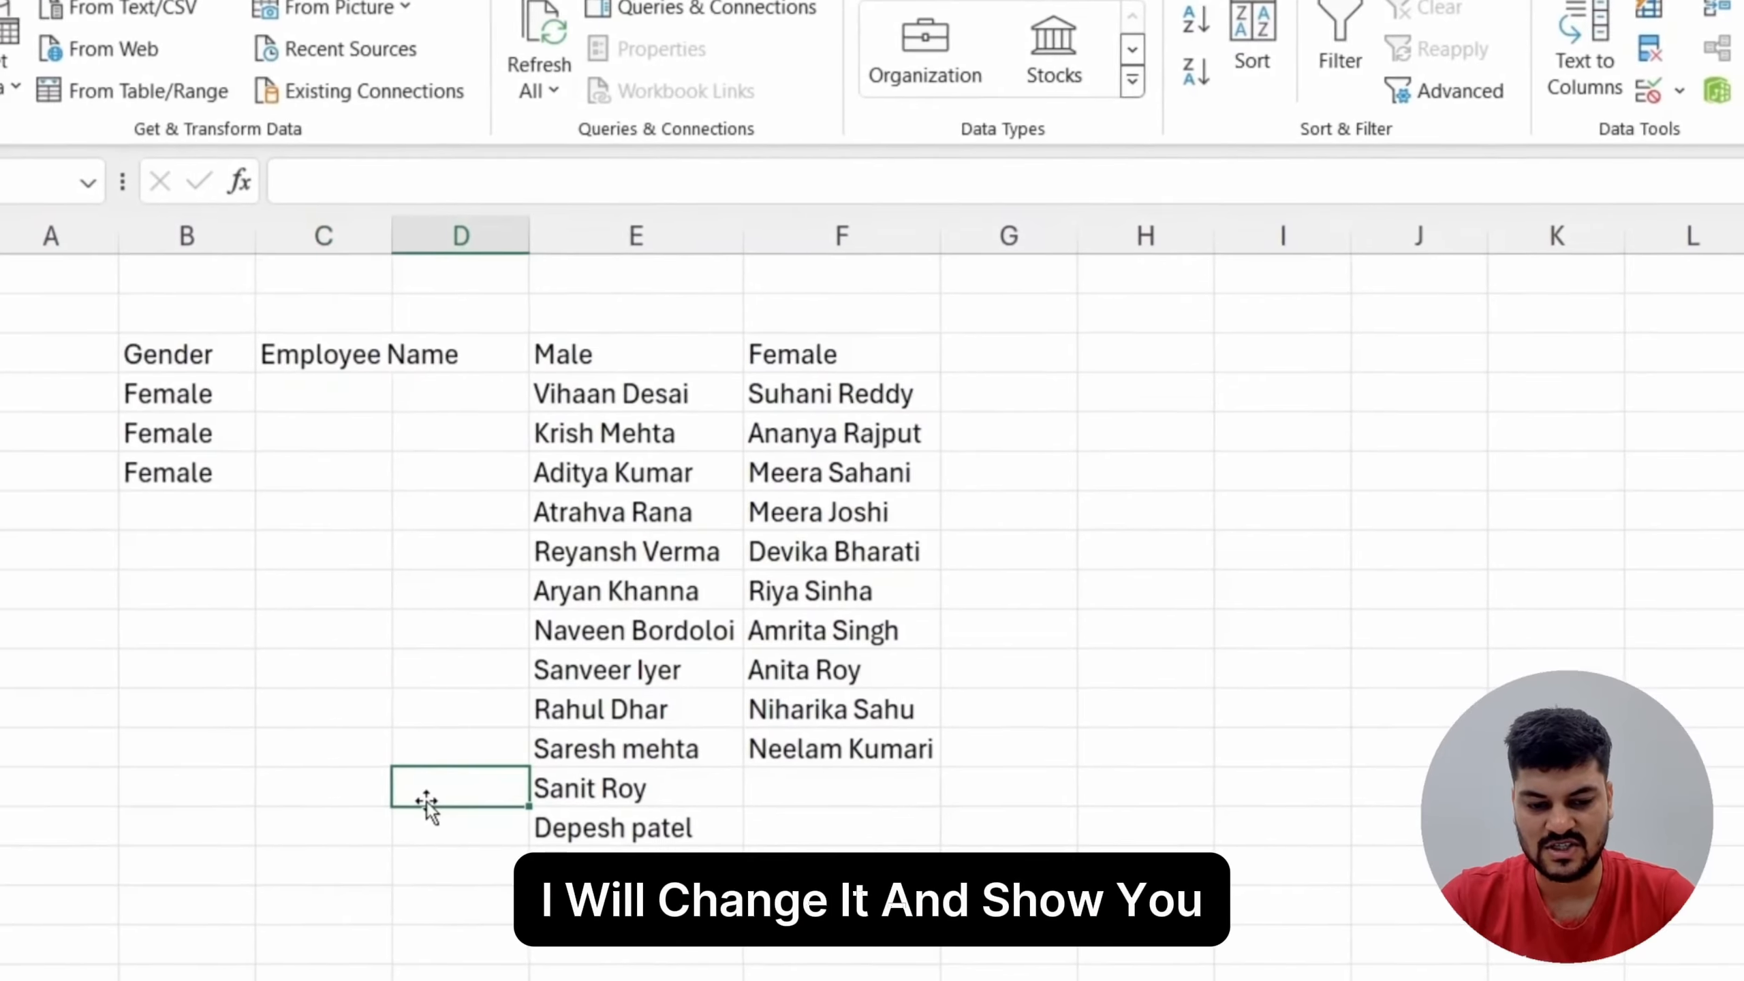